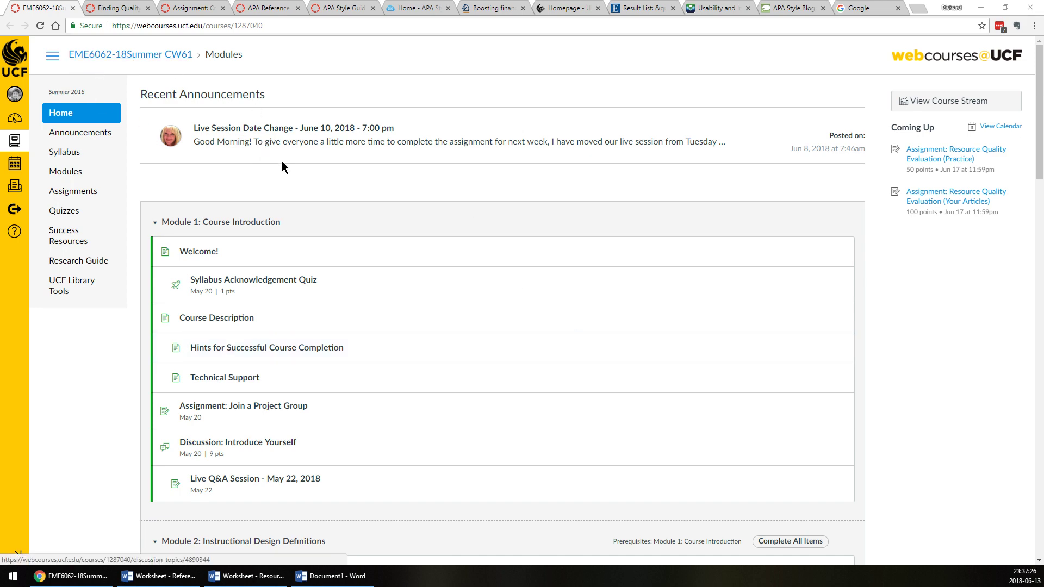
Scroll down through the course modules list.
scroll(282, 161, "down", 12)
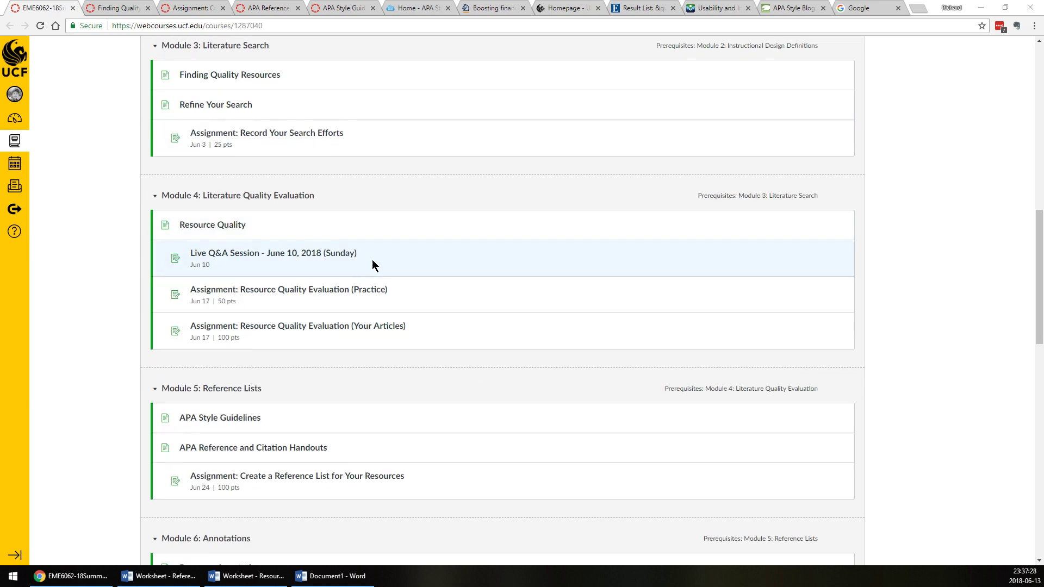
scroll(434, 304, "down", 1)
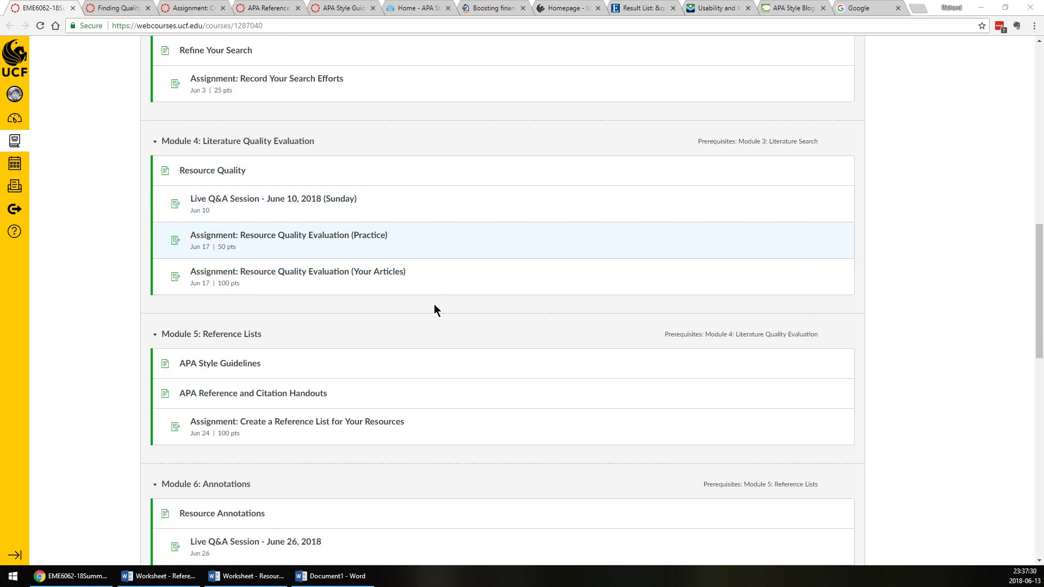
Skim the Finding Quality Resources page, highlighting the Peer Reviewed Journals and library sections.
left_click(116, 7)
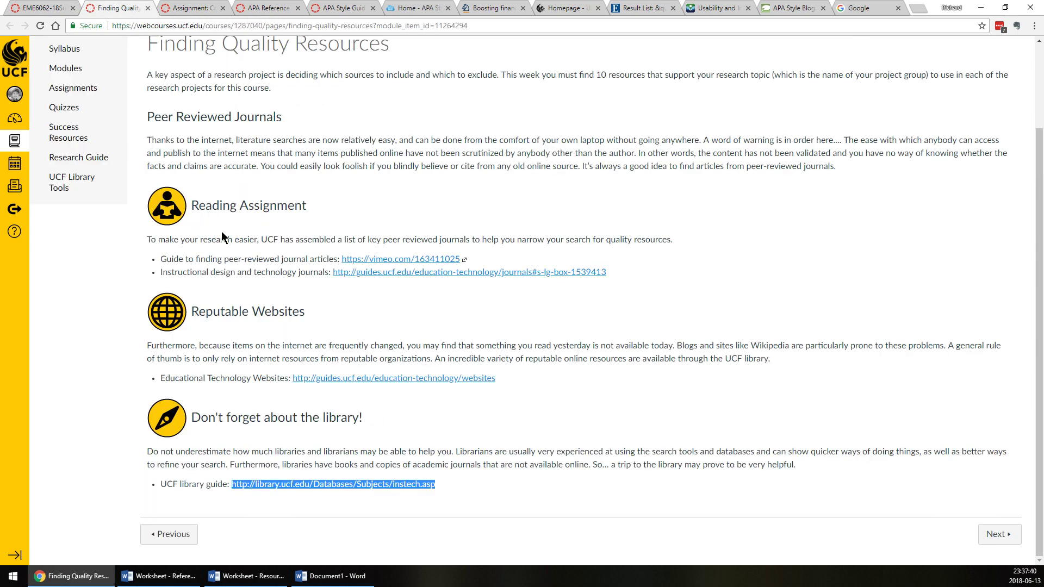
scroll(239, 223, "up", 2)
left_click_drag(218, 147, 342, 269)
scroll(246, 401, "down", 3)
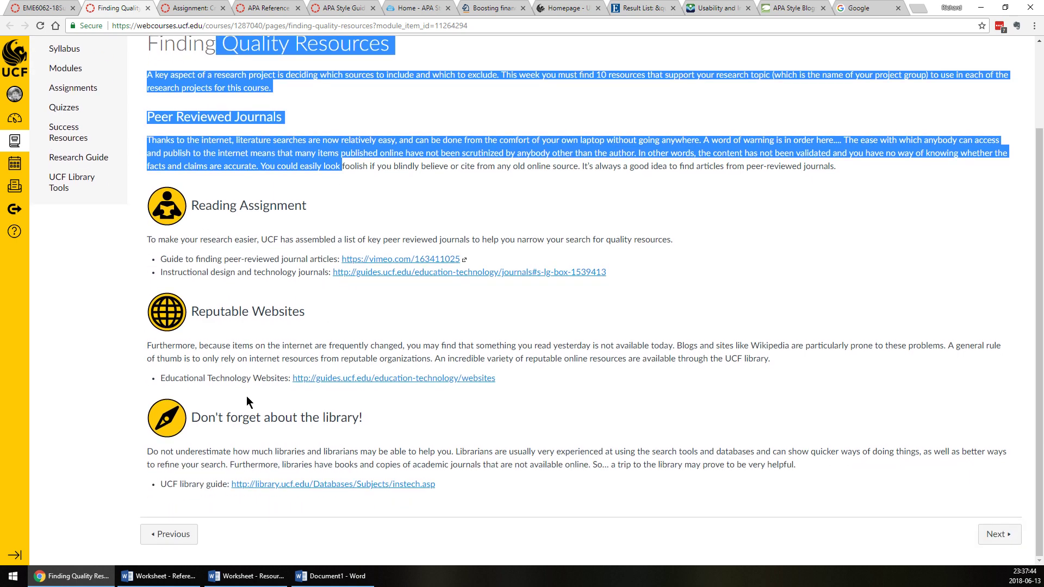
left_click_drag(207, 488, 180, 427)
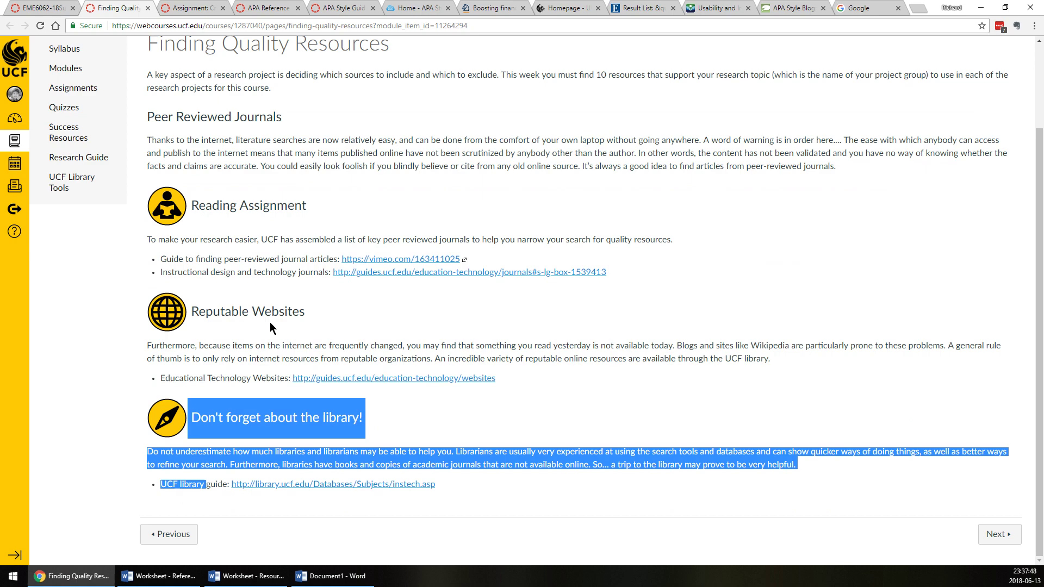
scroll(255, 230, "up", 1)
left_click(228, 292)
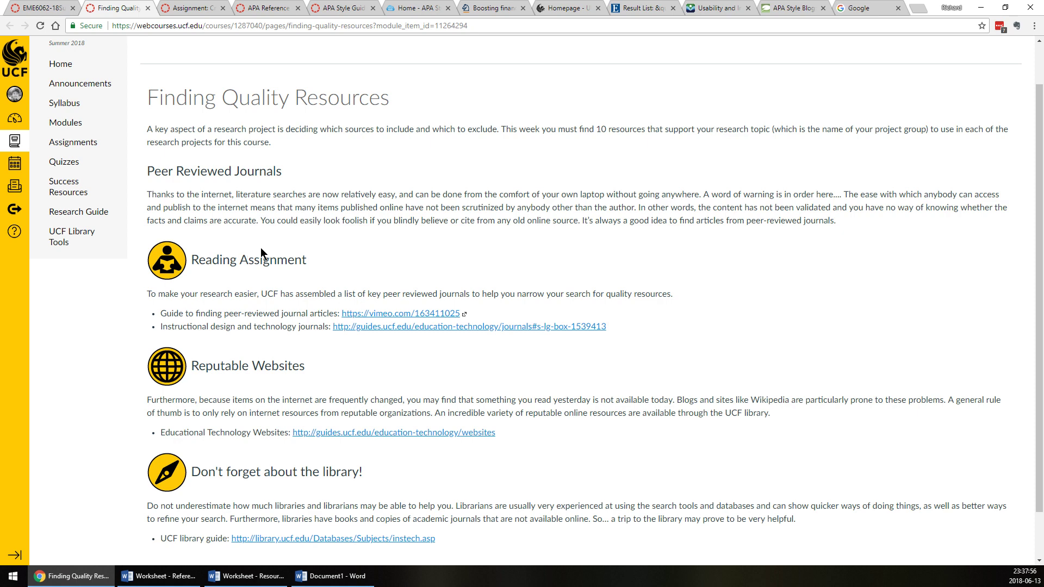
Open the reference-list assignment and briefly review the Resource Quality Worksheet document.
left_click(194, 9)
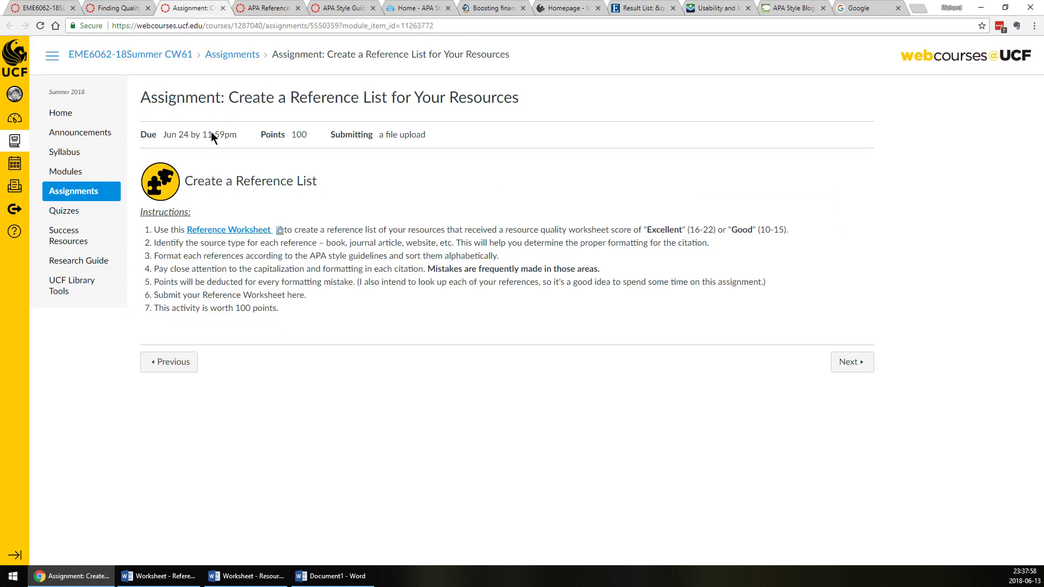
left_click(247, 576)
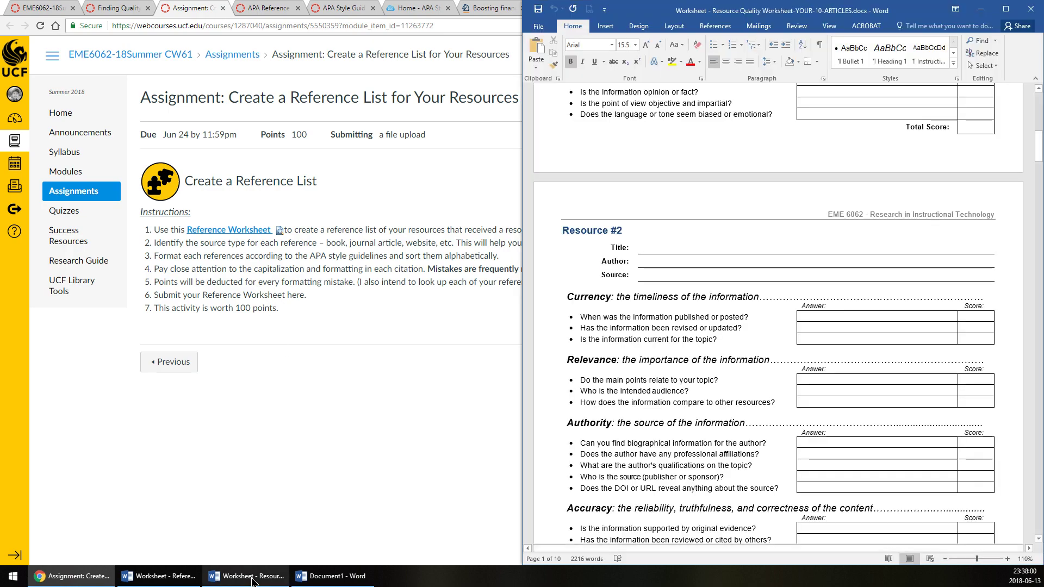
scroll(824, 306, "down", 15)
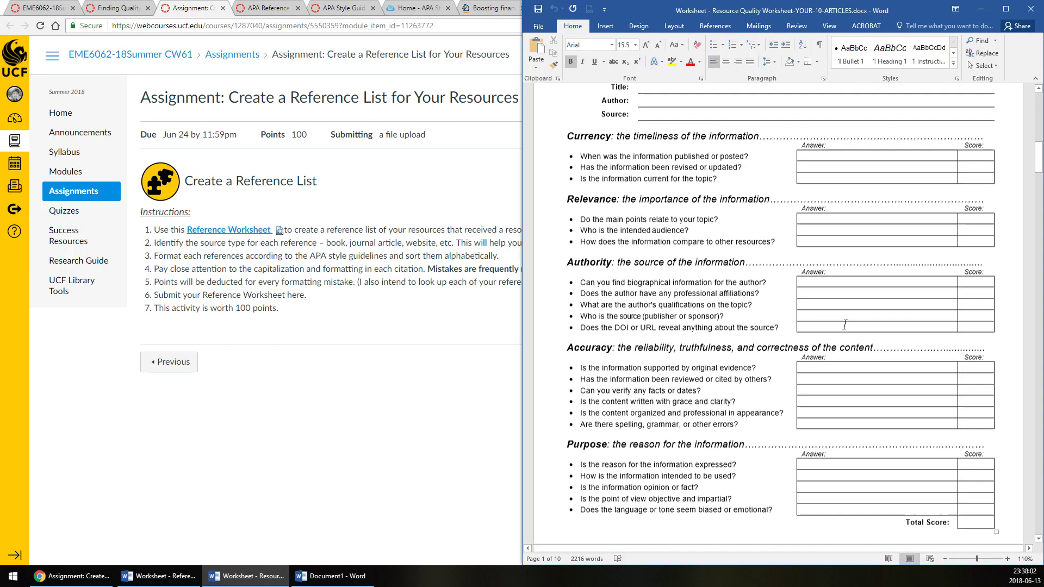
scroll(849, 292, "up", 4)
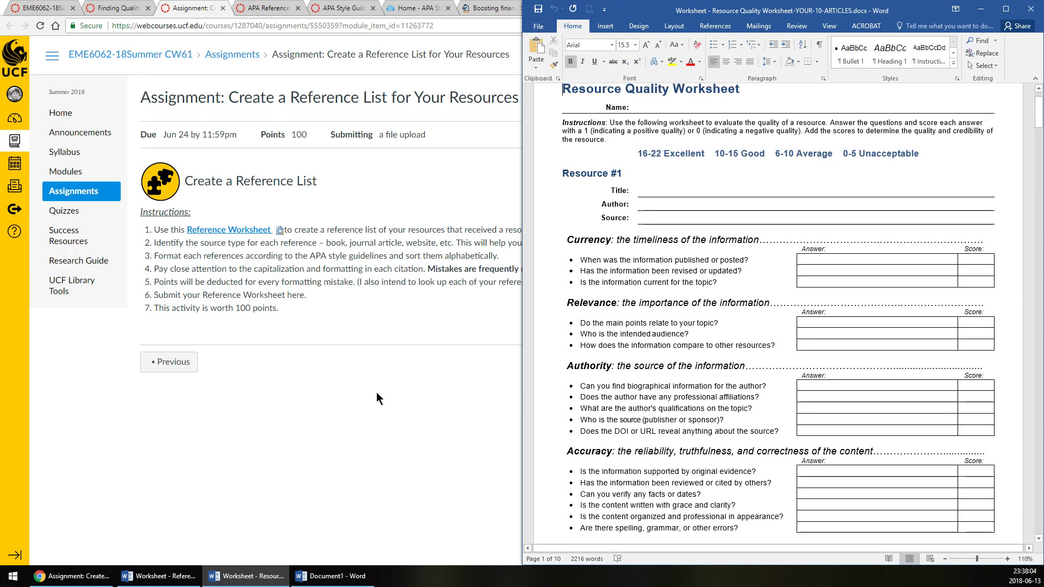
left_click(247, 576)
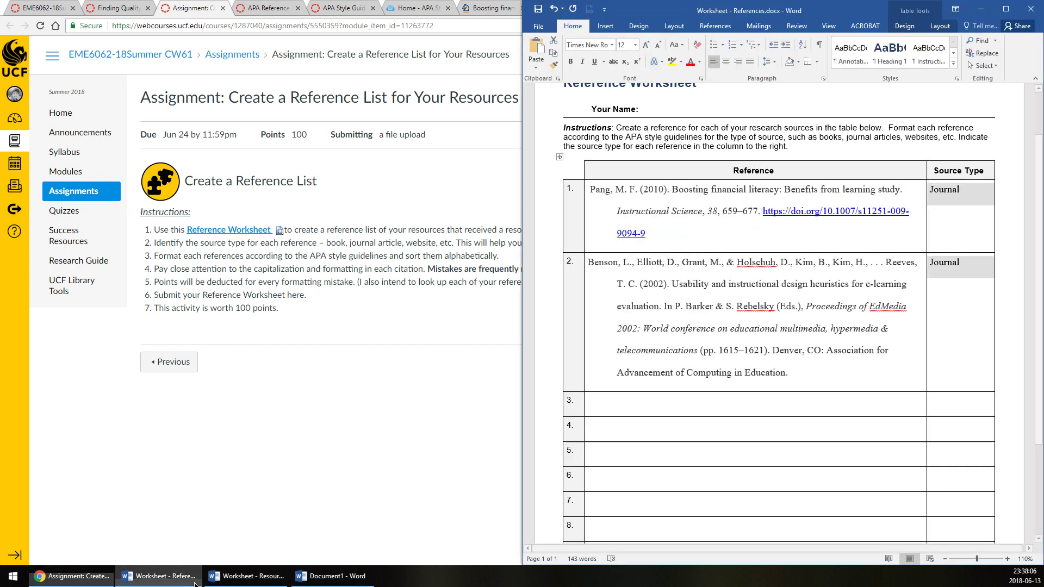
Bring up the References worksheet in Word and select the whole of reference 2.
left_click(158, 576)
left_click(815, 364)
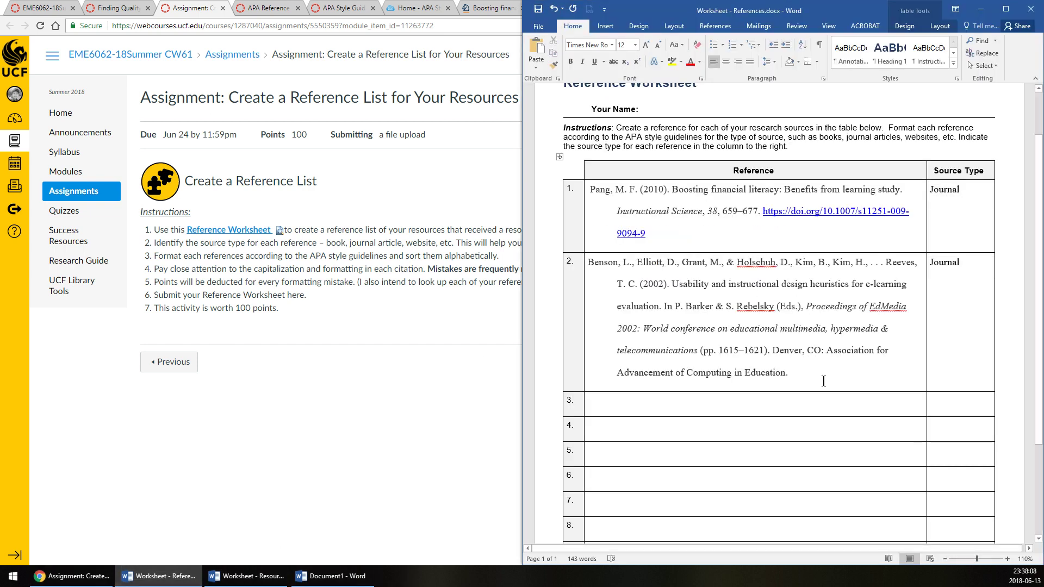
left_click(815, 377)
left_click_drag(810, 377, 590, 261)
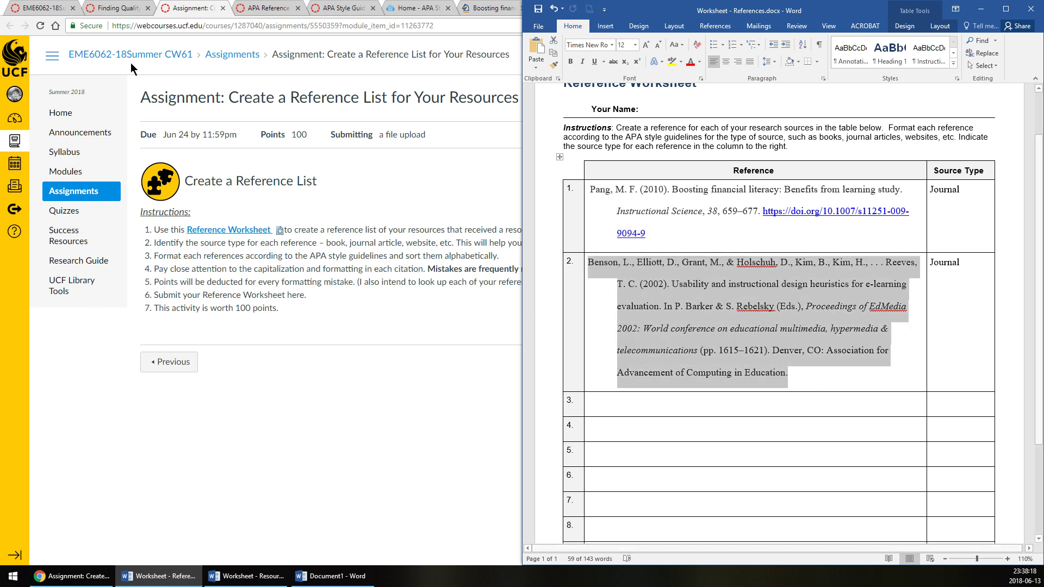
Read through the APA Reference and Citation Handouts, then move on to the UCF Libraries APA Style Guide.
left_click(250, 10)
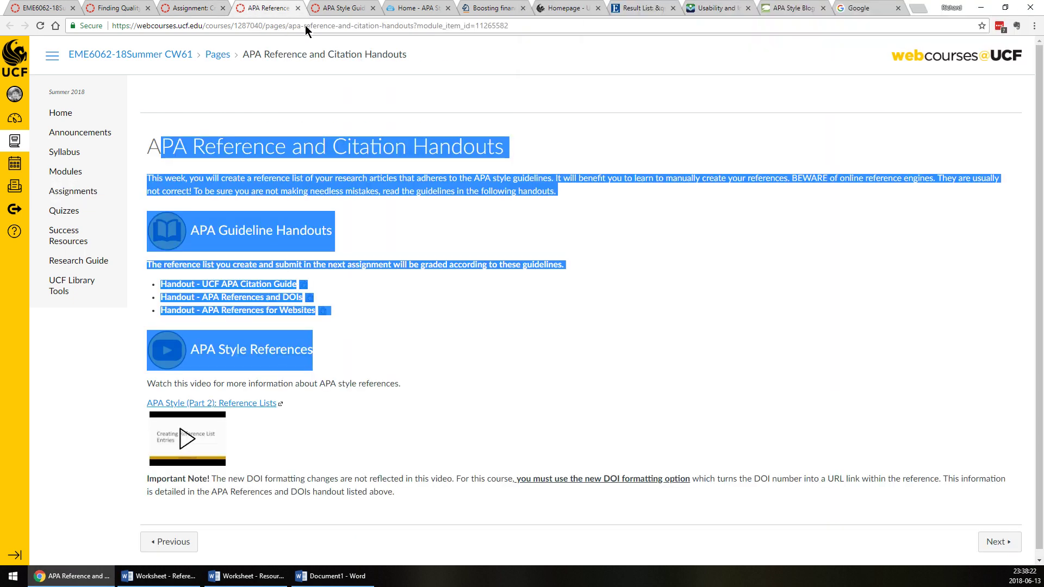
left_click(331, 154)
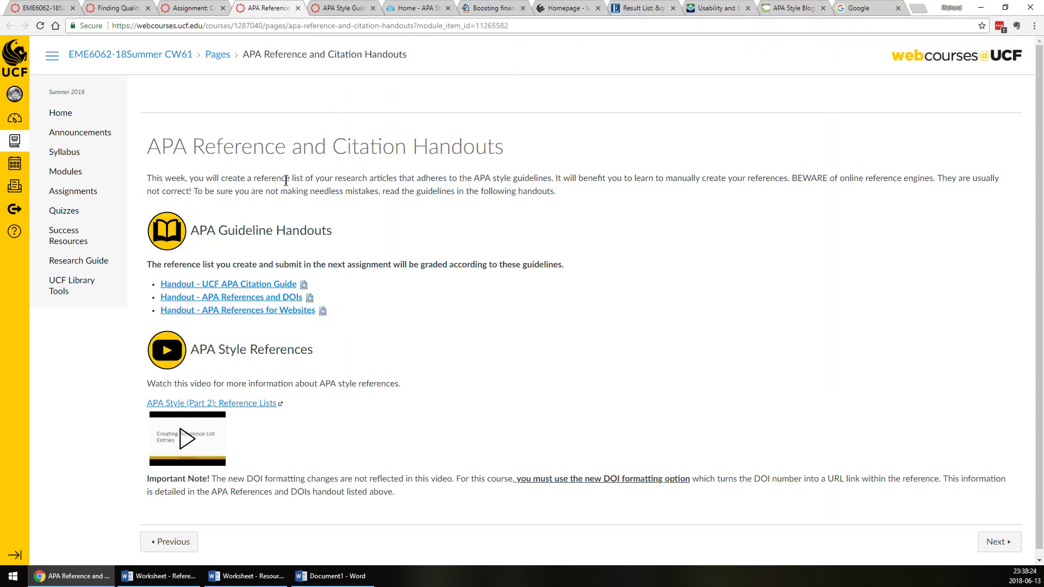
left_click_drag(168, 150, 390, 328)
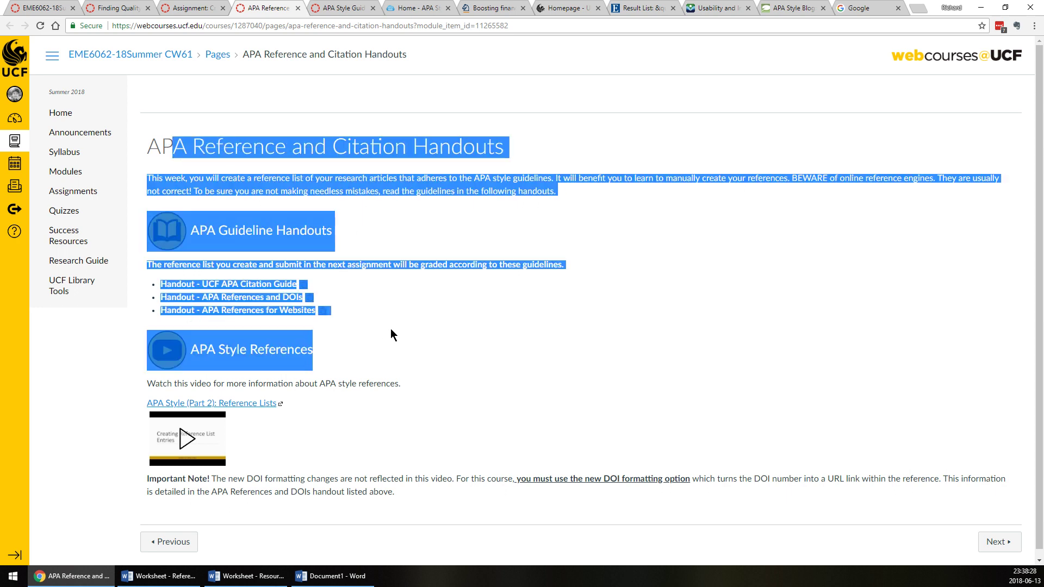
left_click(360, 178)
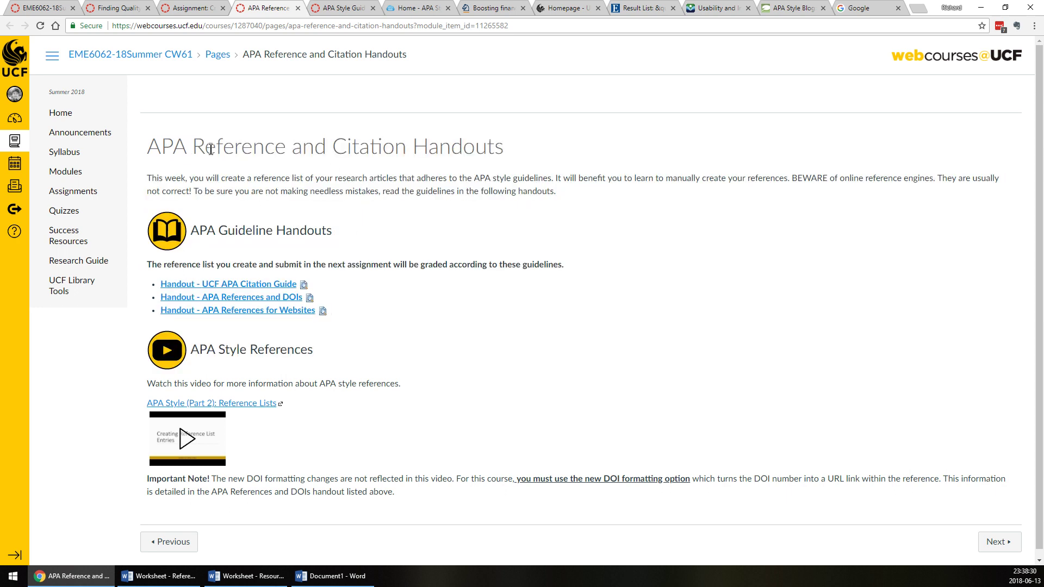
left_click_drag(177, 144, 256, 178)
left_click(312, 209)
left_click(334, 8)
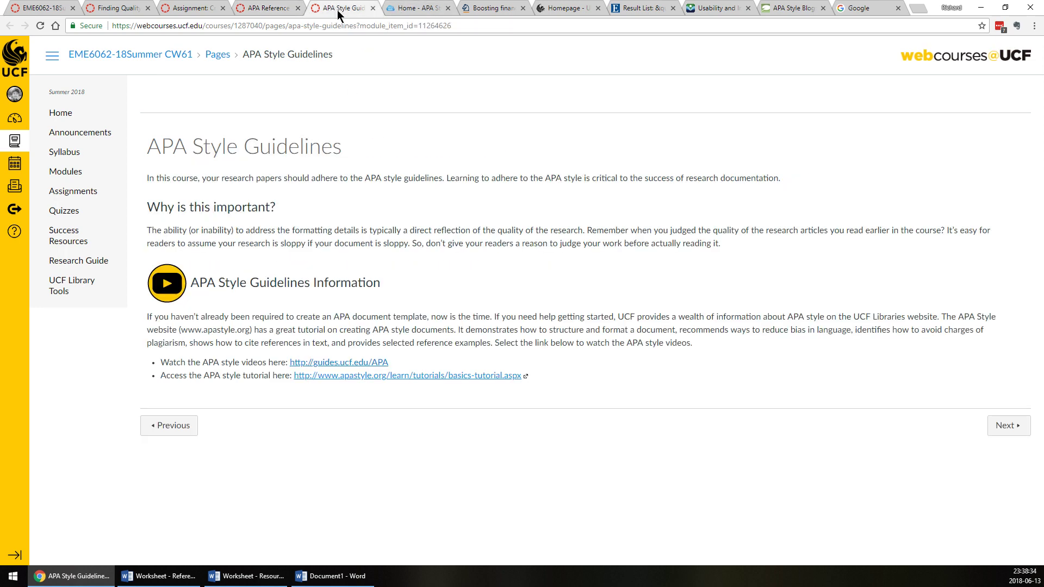
left_click(412, 8)
Skip the first APA video ahead to the In-text citations slide and pause it.
scroll(560, 276, "up", 4)
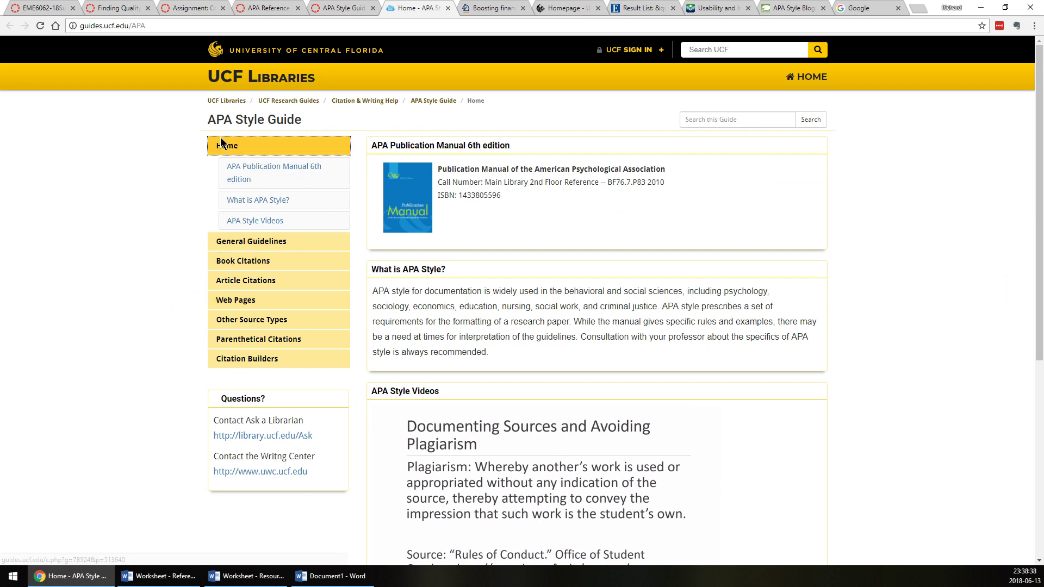
scroll(454, 301, "down", 3)
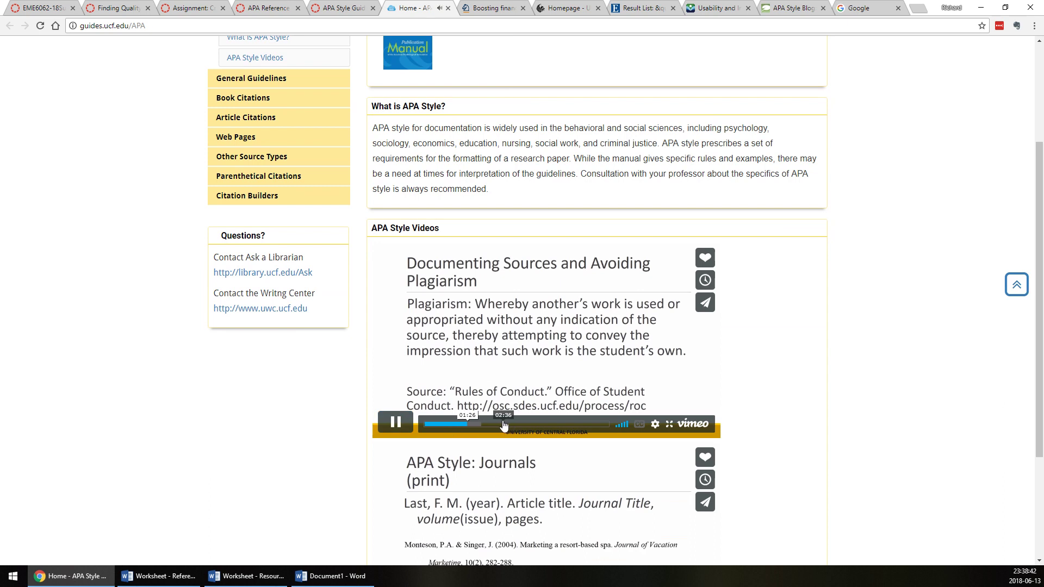
left_click(502, 429)
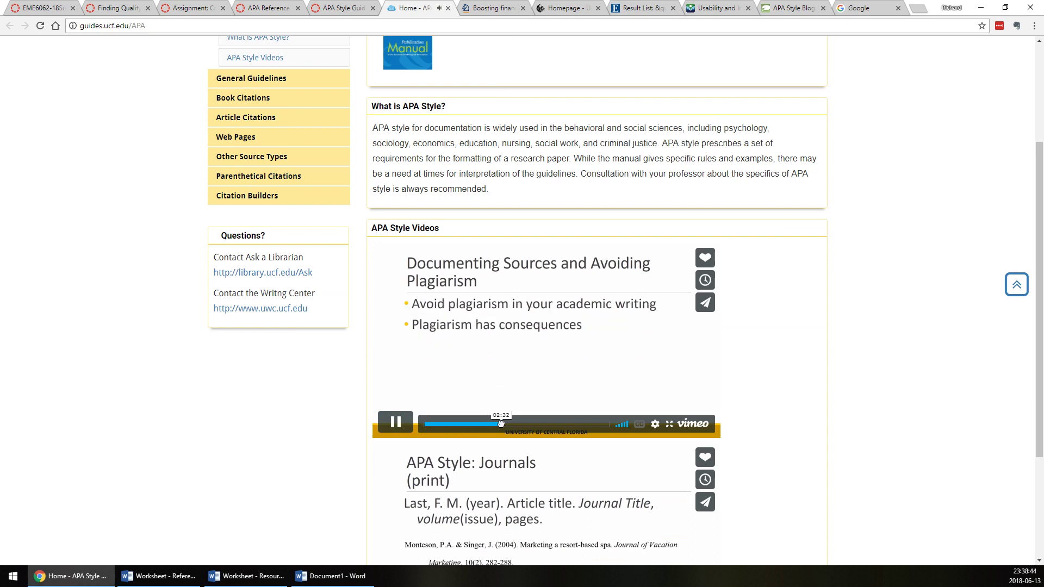
left_click(542, 426)
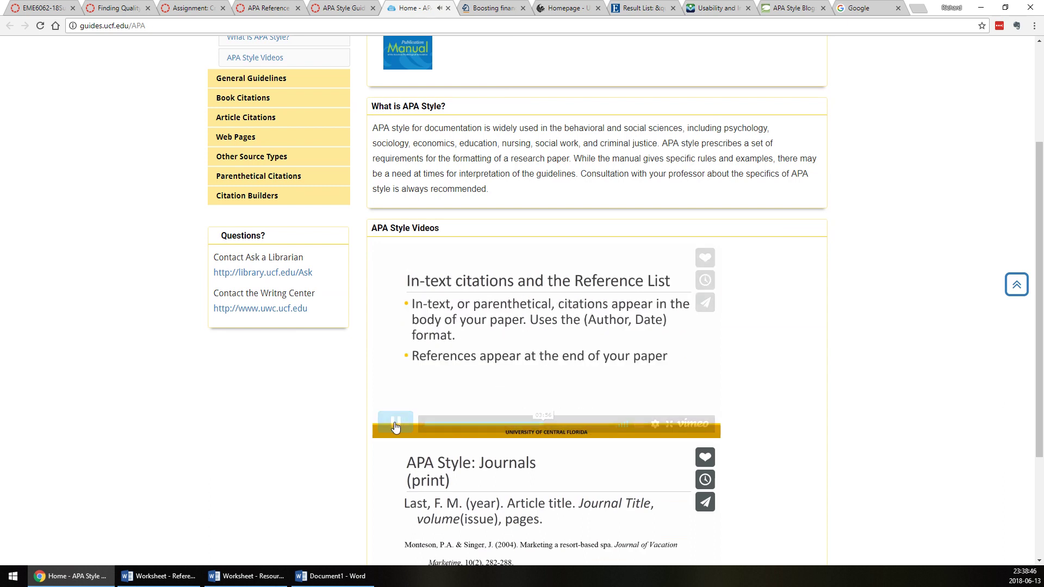
left_click(401, 428)
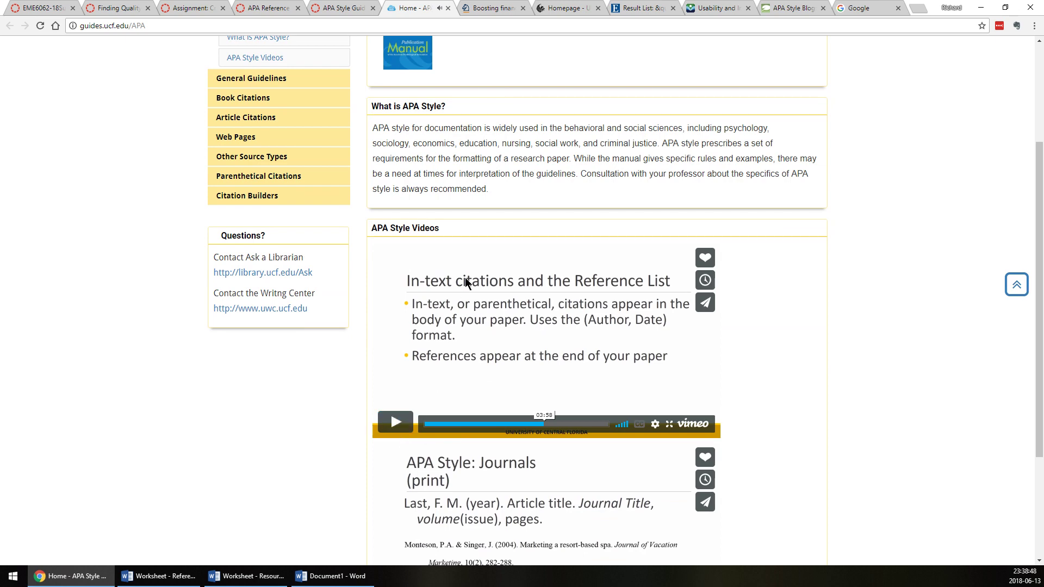
scroll(474, 254, "up", 3)
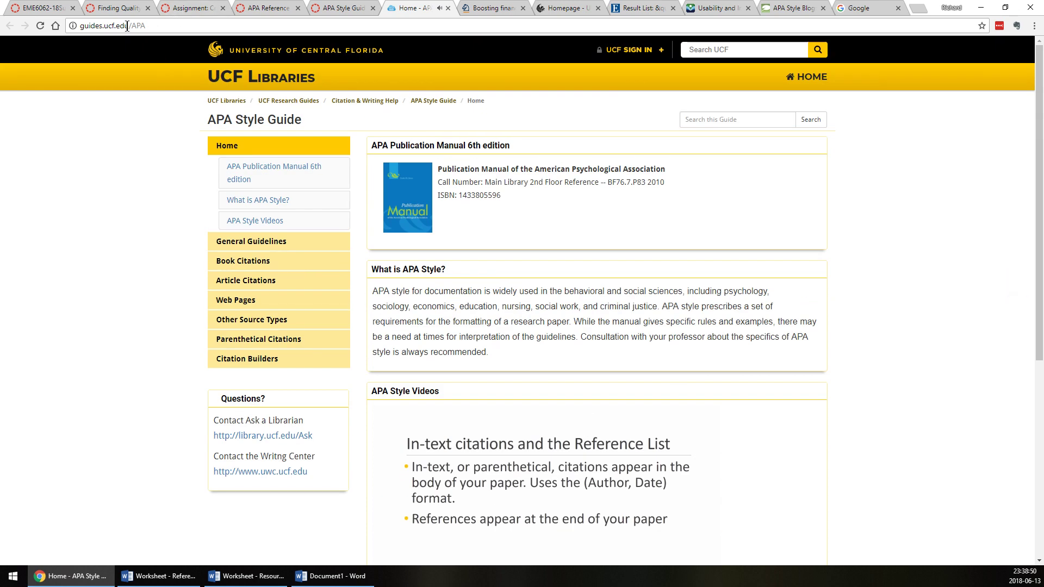
Play the APA Style: Journals video, jump to 04:00 and pause on the Webpage slide.
key("ctrl+l")
scroll(575, 317, "down", 5)
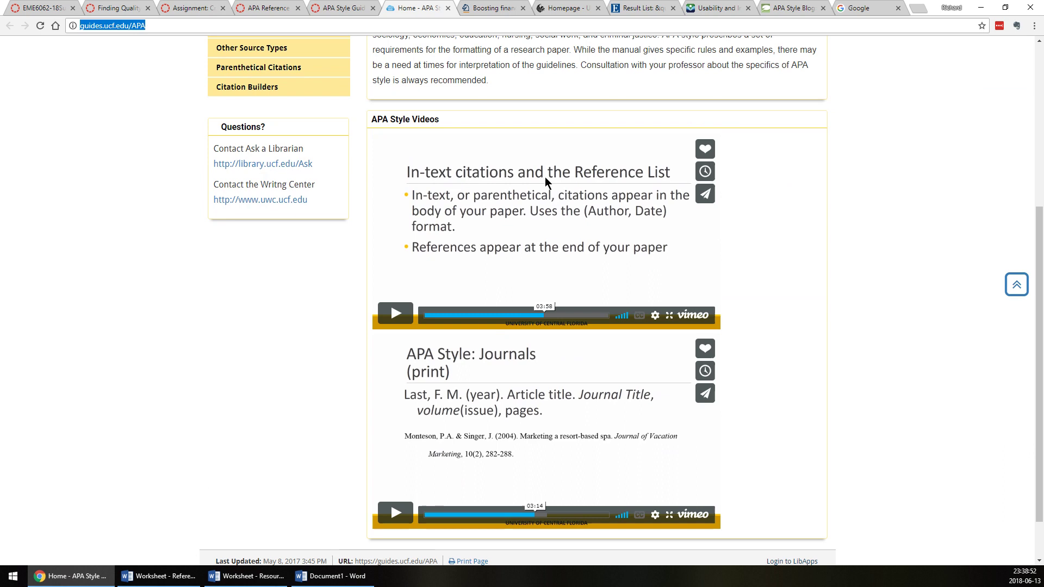
left_click(396, 513)
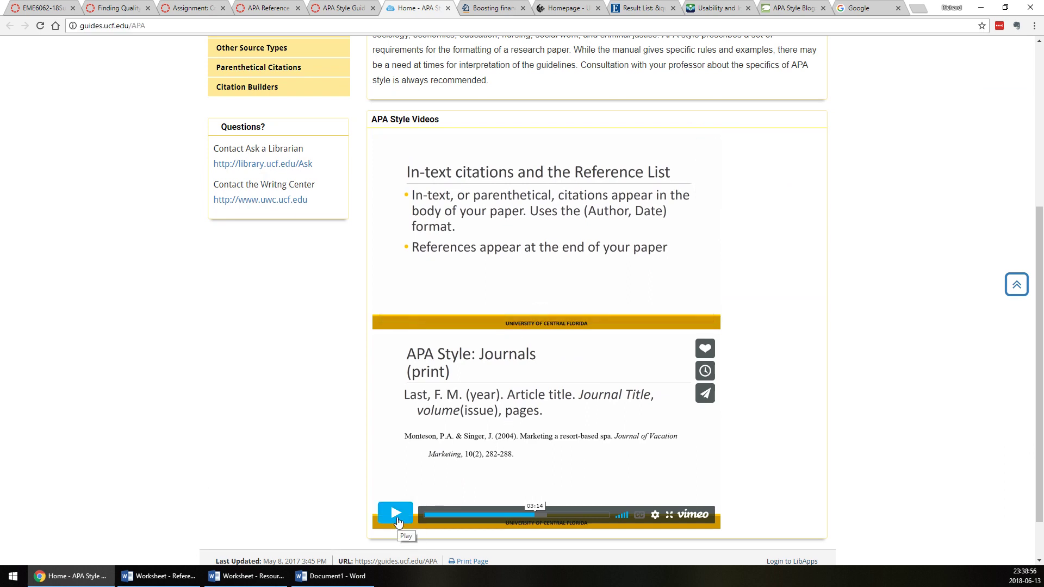
left_click(562, 516)
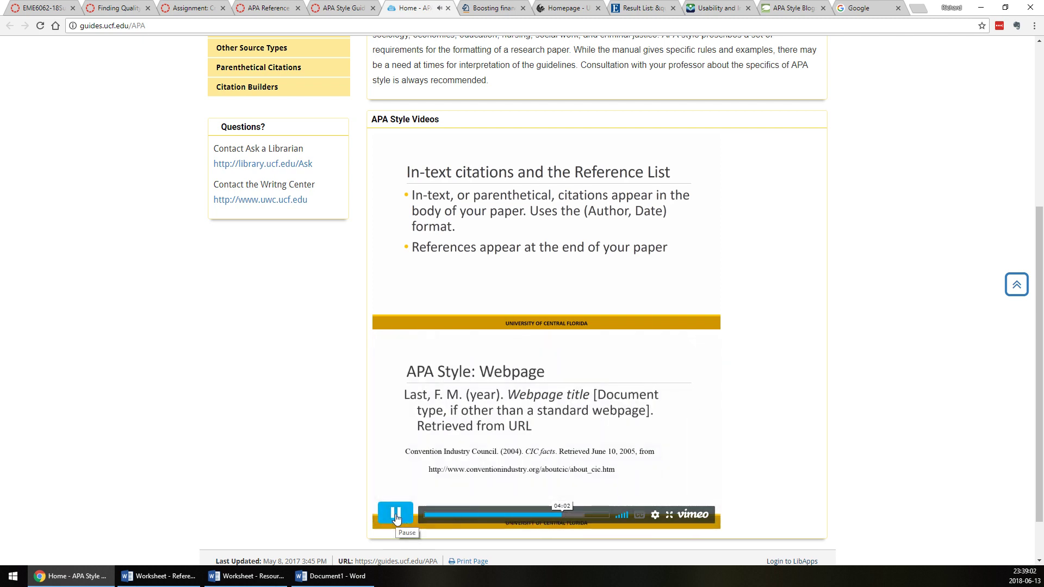
left_click(396, 515)
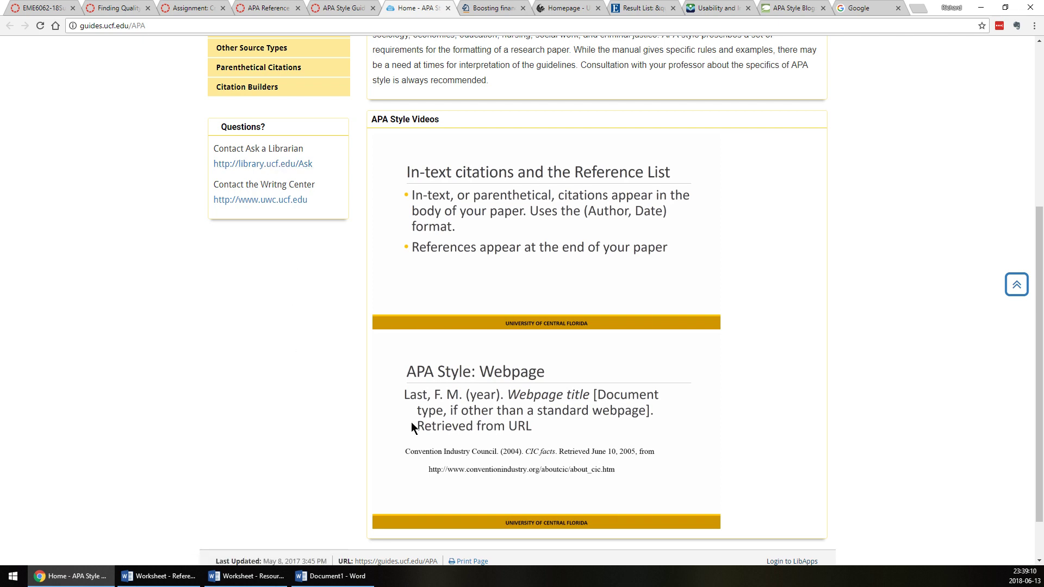
mouse_move(610, 484)
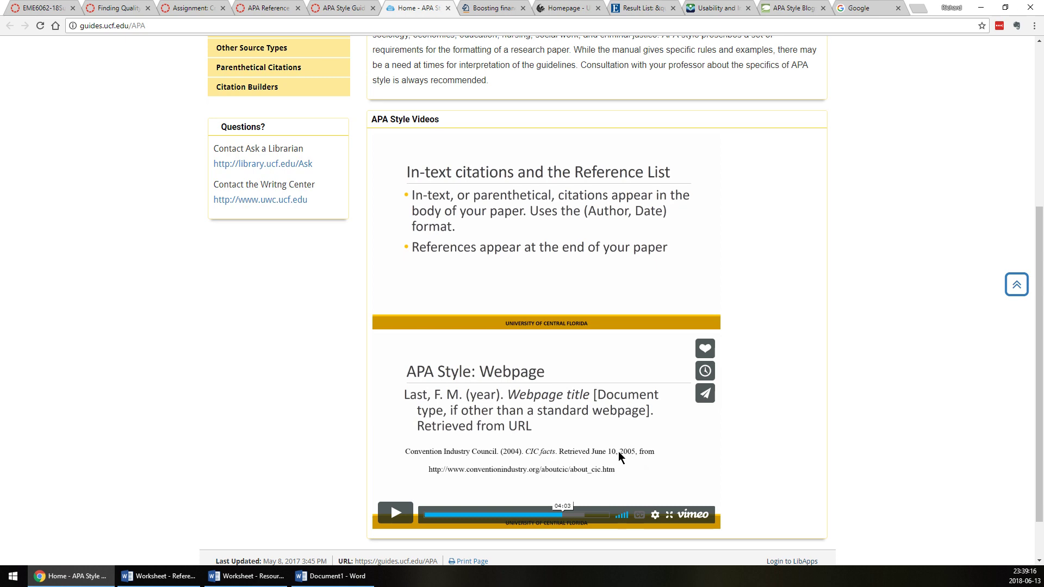
scroll(622, 455, "up", 5)
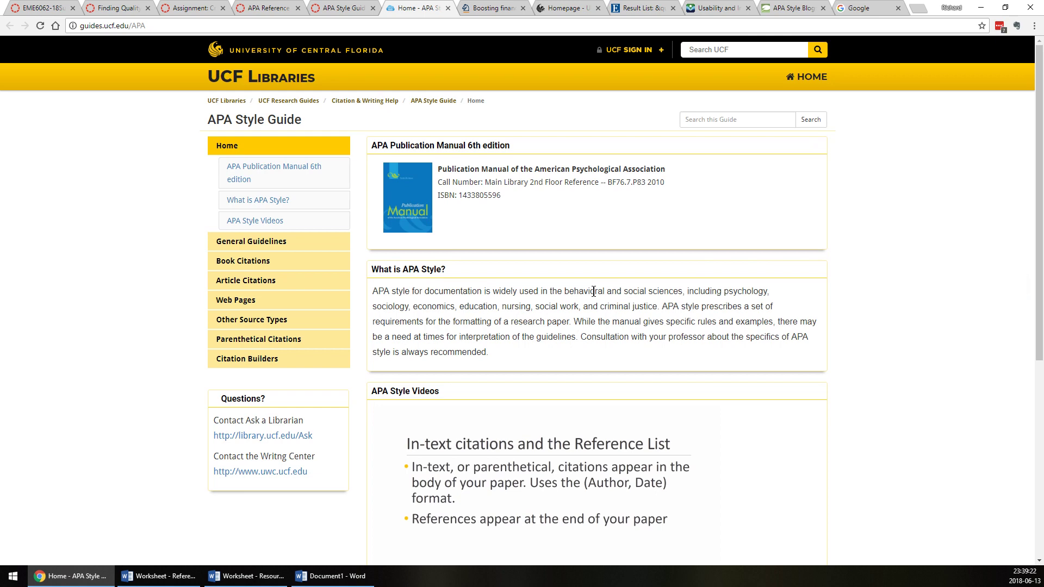
Move the Google tab beside the APA guide and search for 'boosting financial literacy'.
key("ctrl+Tab")
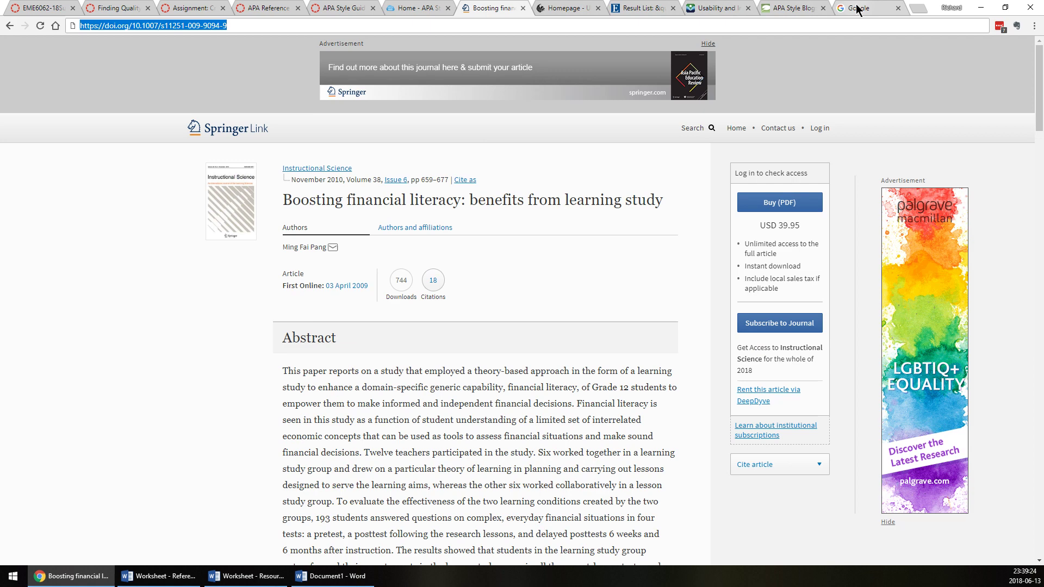
left_click_drag(857, 10, 492, 12)
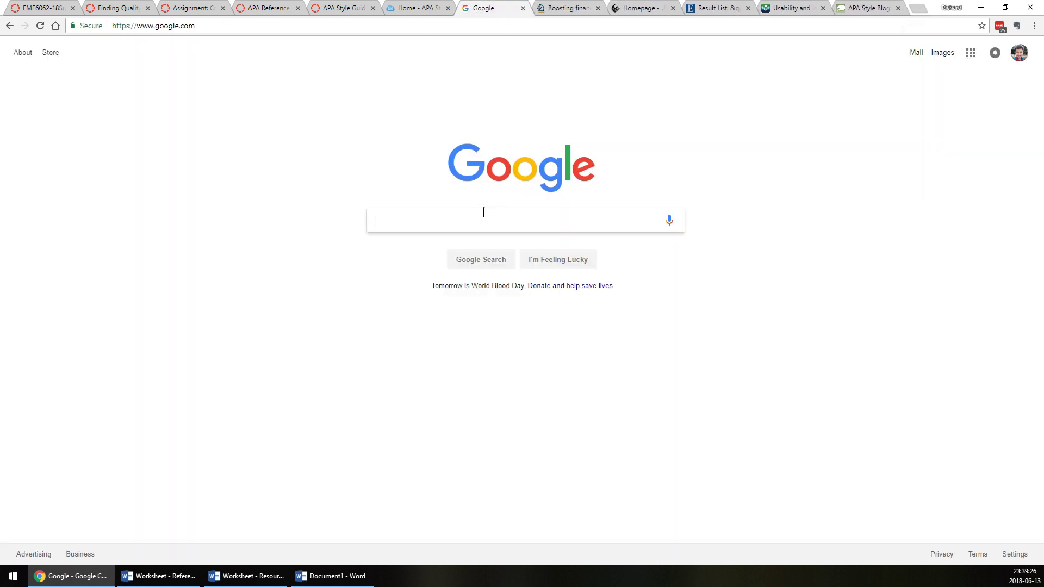
left_click(484, 212)
left_click(568, 8)
left_click(495, 8)
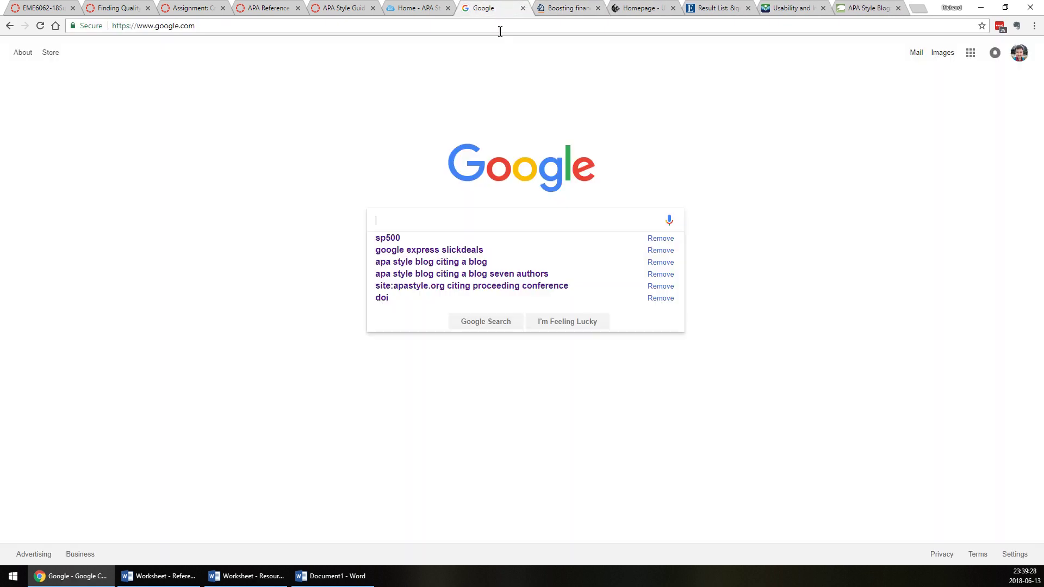
type("boo")
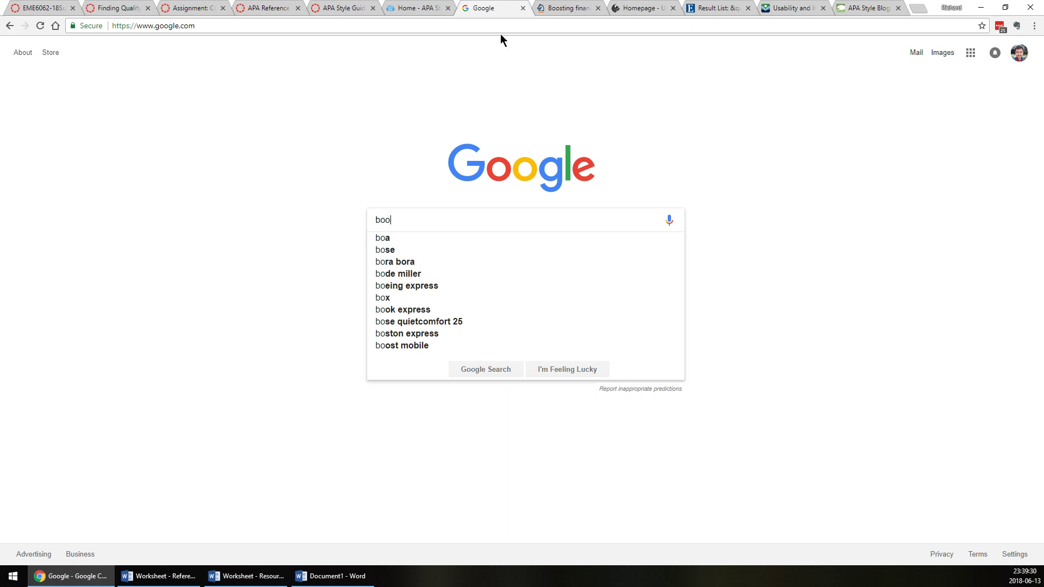
type("sting financial liter")
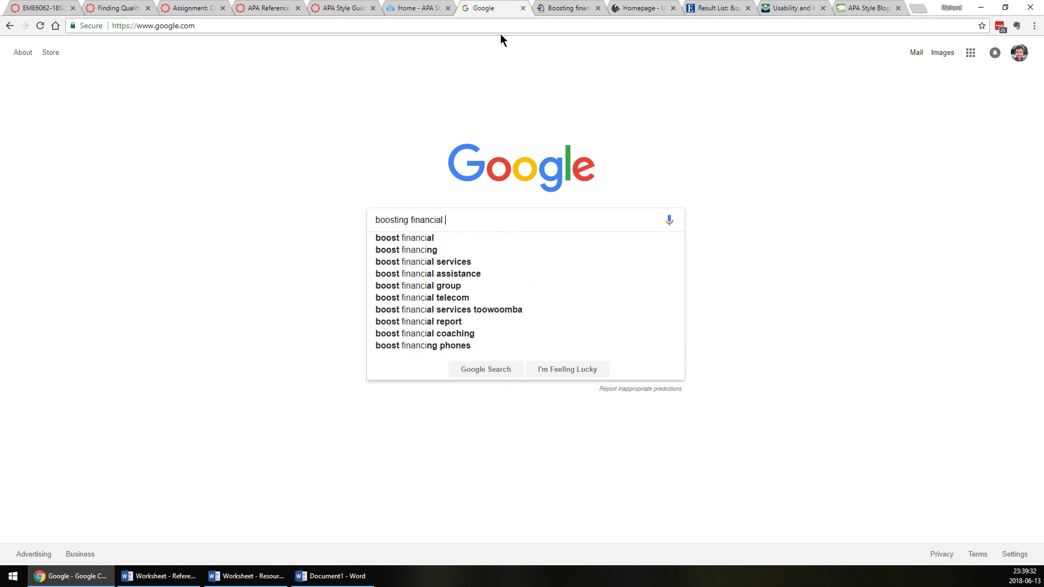
type("acy")
key("Return")
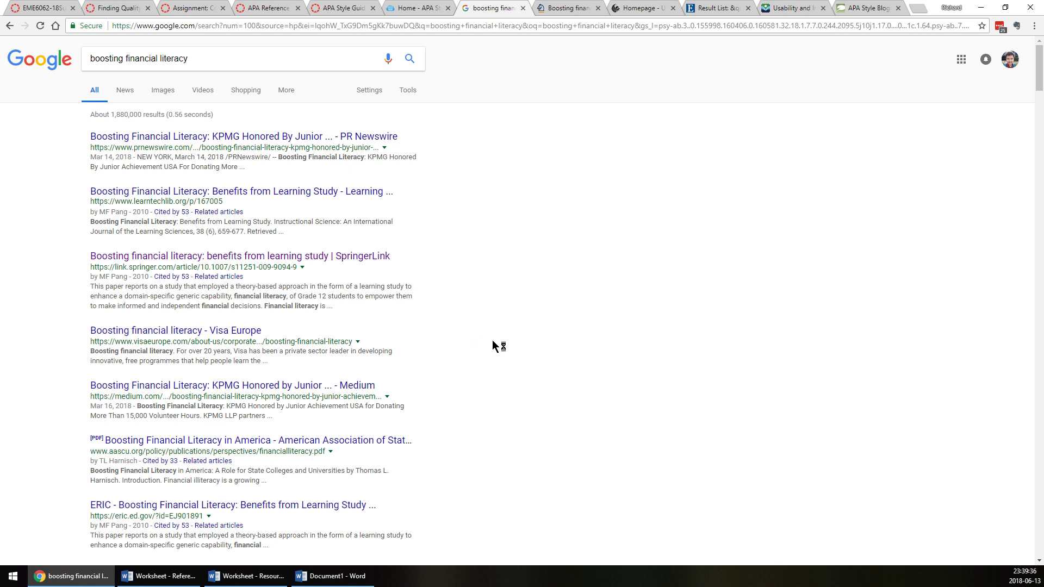
triple_click(204, 63)
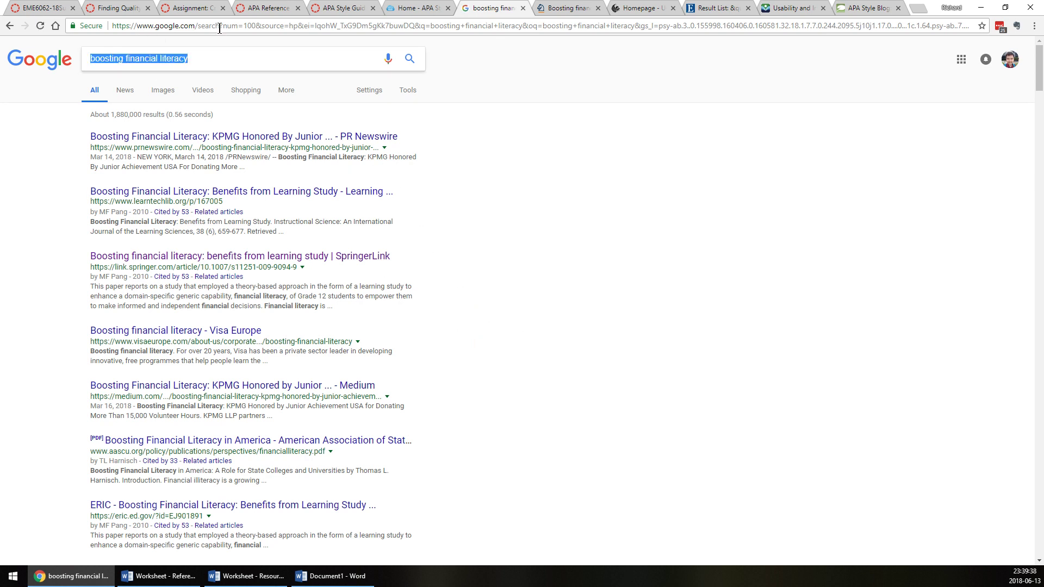
Open the SpringerLink result and copy the title 'Boosting financial literacy: benefits from learning study'.
left_click(175, 264)
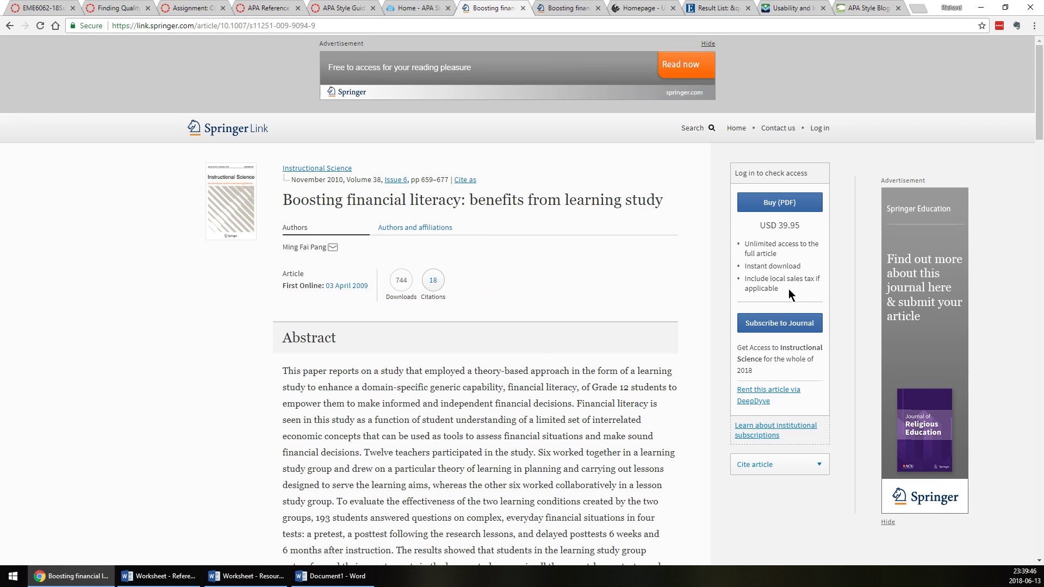
left_click_drag(737, 174, 776, 384)
left_click(491, 452)
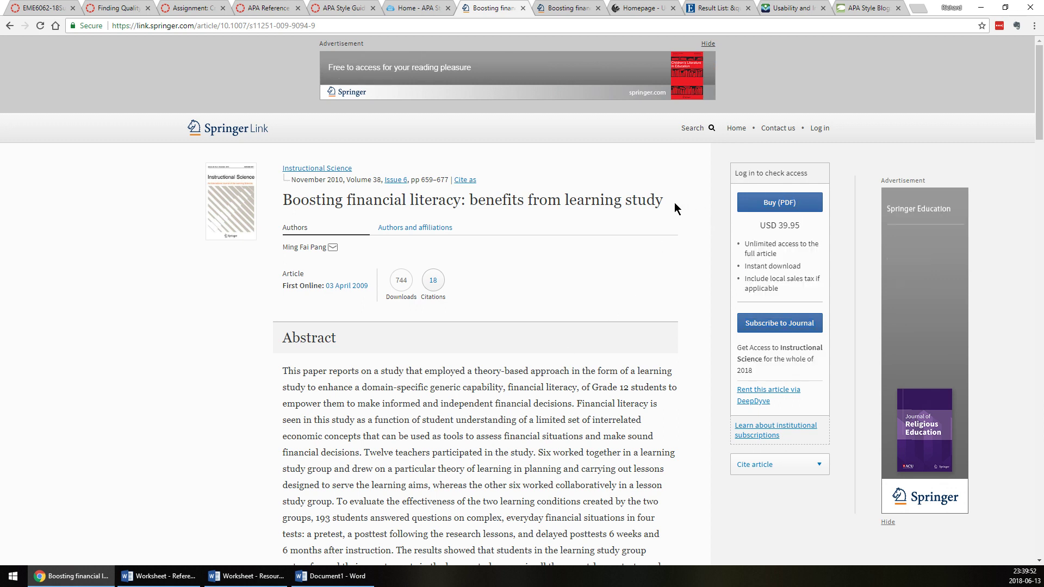
left_click_drag(664, 199, 283, 199)
right_click(385, 204)
left_click(402, 209)
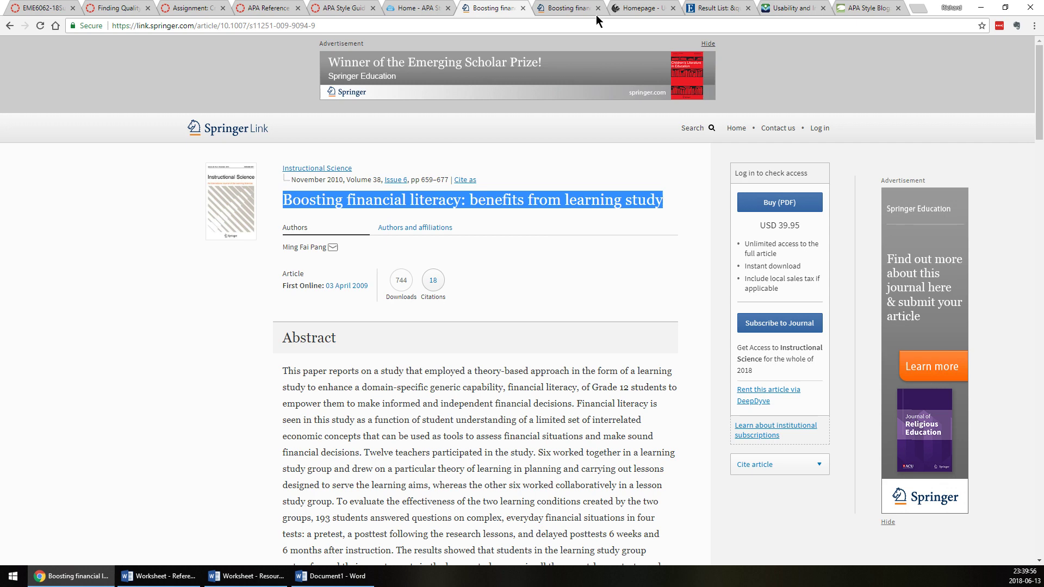
Replace the UCF Libraries QuickSearch text with the pasted article title in quotes.
left_click(631, 7)
left_click(444, 266)
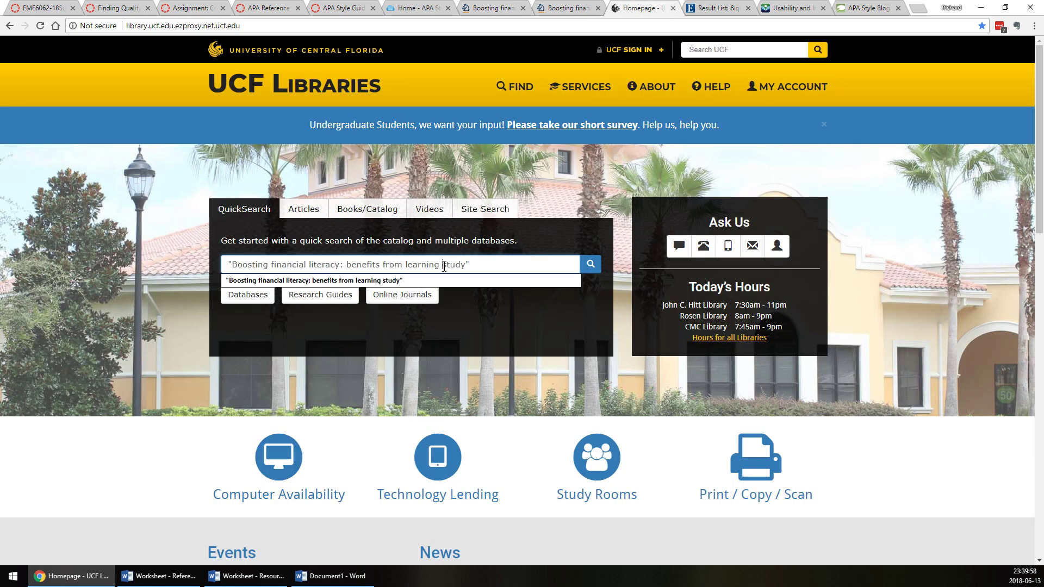
key("ctrl+a")
type("\"")
key("ctrl+v")
type("\"")
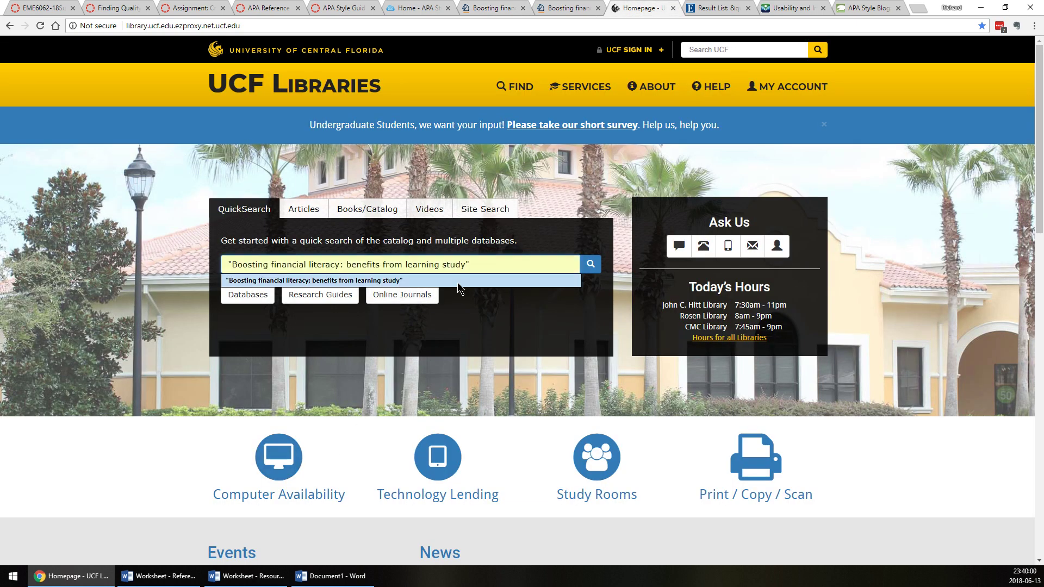
Run the library search and check the journal name on the second result.
left_click(160, 26)
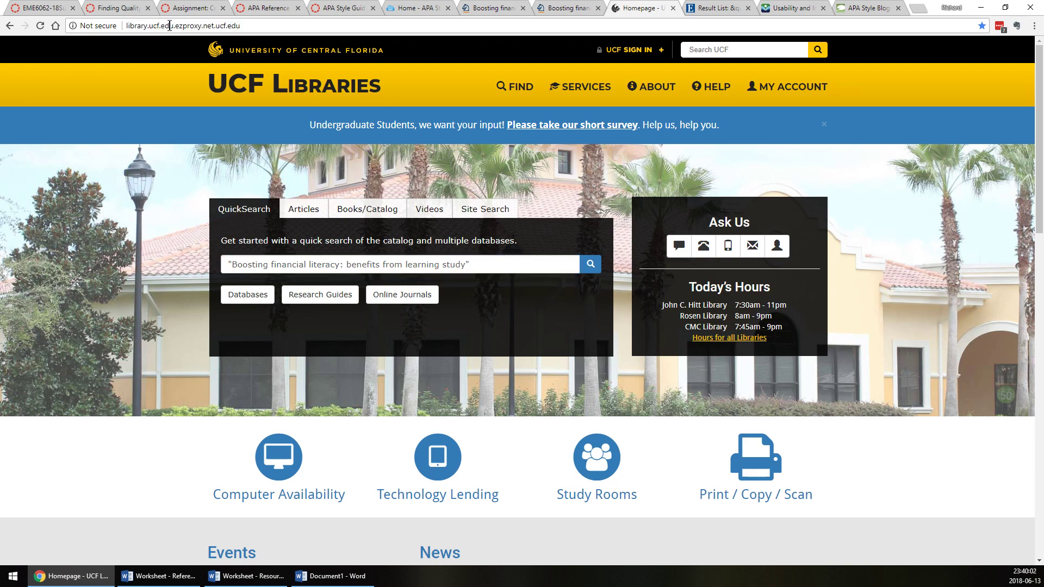
left_click_drag(175, 26, 126, 26)
left_click(591, 264)
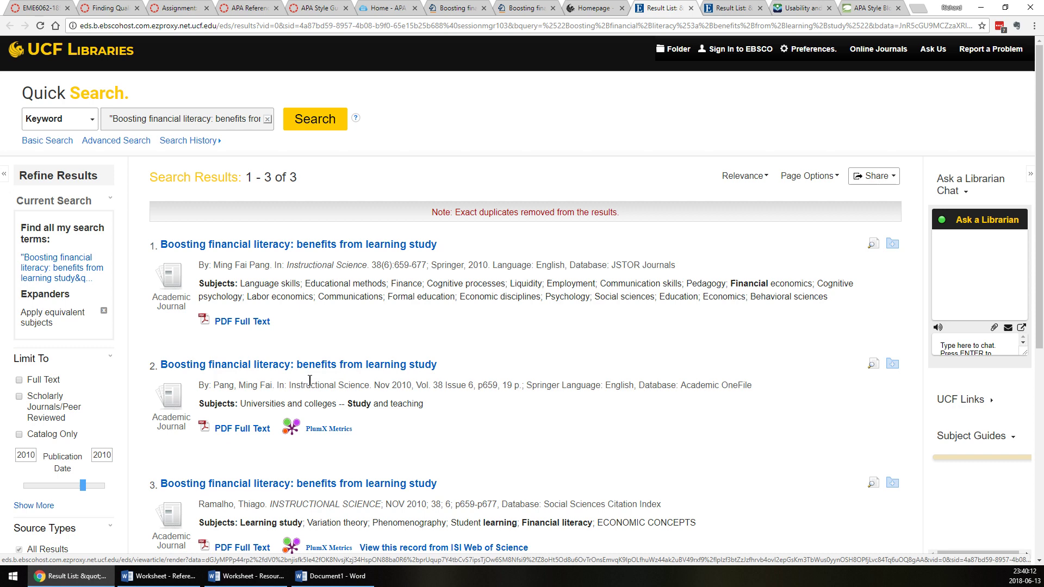
left_click_drag(289, 385, 325, 386)
mouse_move(324, 429)
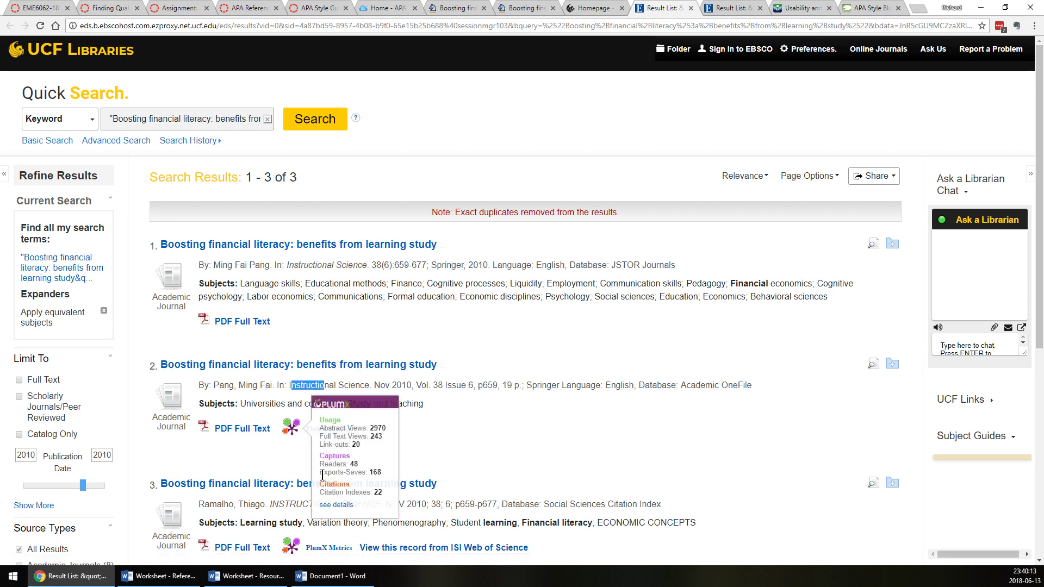
left_click(289, 522)
Open the first result's PDF full text and highlight its title and DOI.
left_click(228, 321)
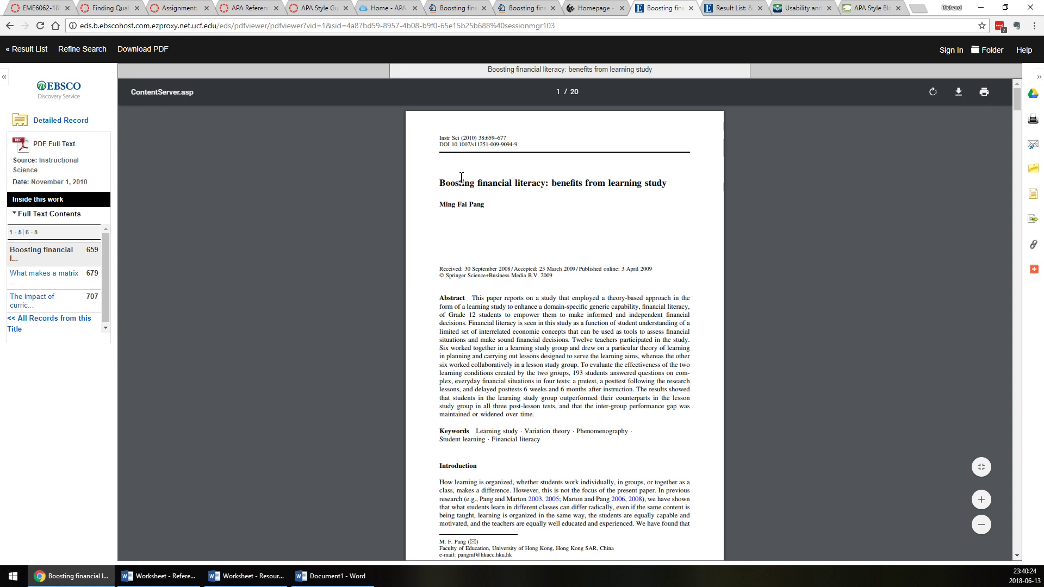
left_click_drag(442, 184, 666, 184)
left_click_drag(522, 145, 460, 138)
Open the SpringerLink article page and snap Chrome to the left half beside Word.
left_click_drag(438, 183, 664, 177)
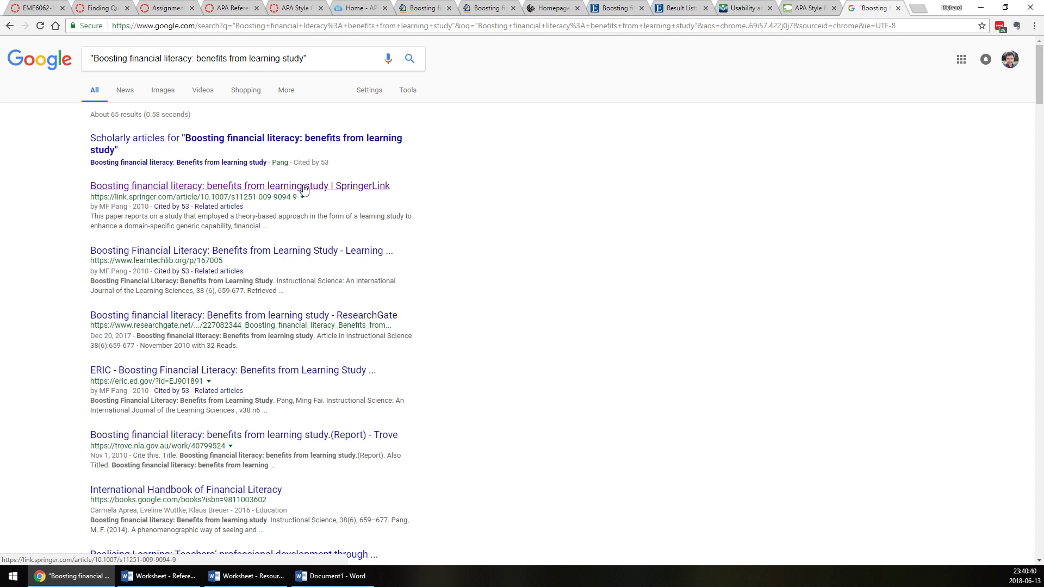
left_click(304, 187)
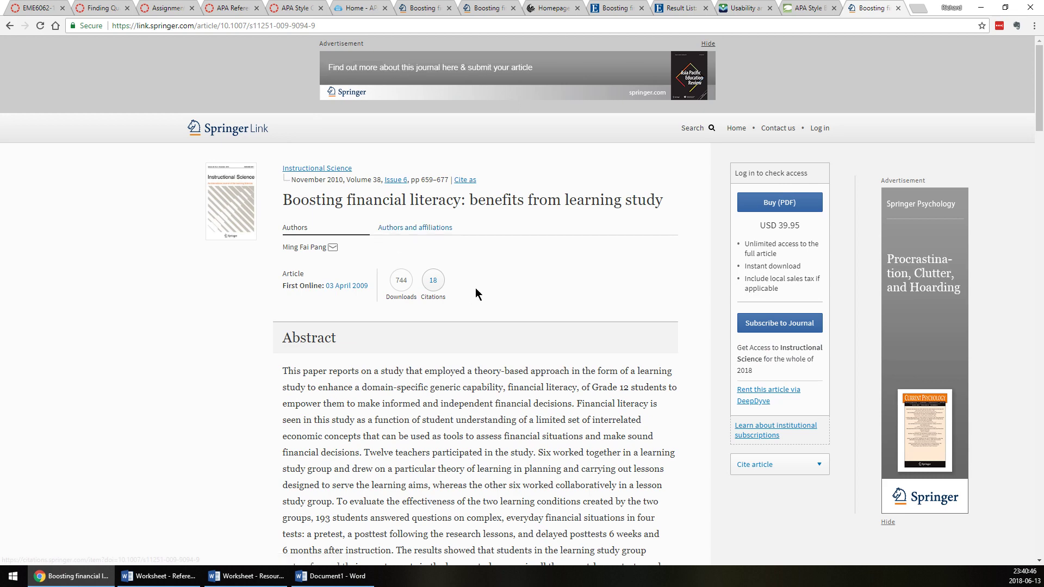
key("super+Left")
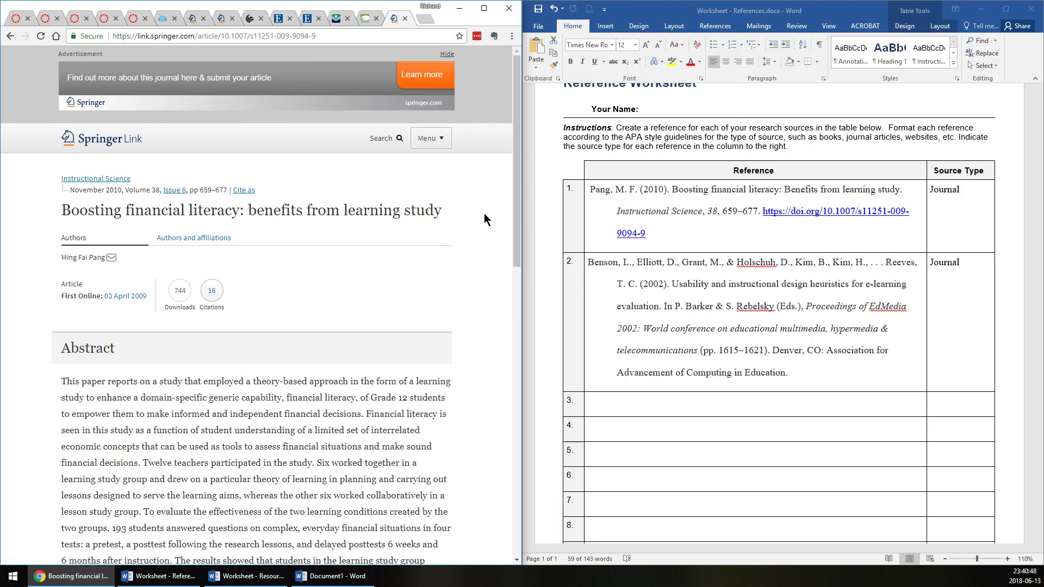
Copy the Pang (2010) journal reference from row 1 and paste it into row 3's Reference cell.
left_click_drag(588, 262, 811, 366)
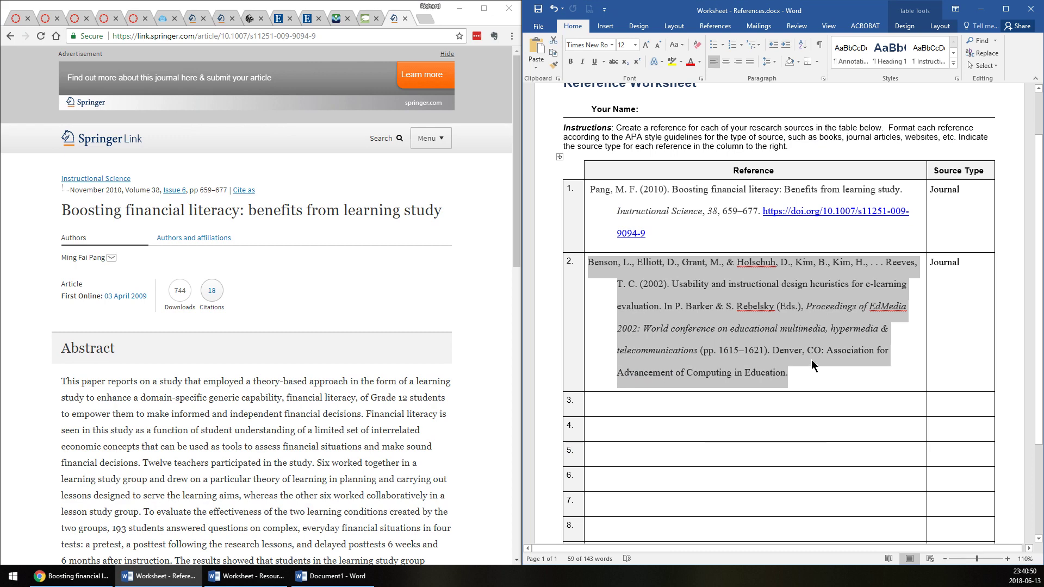
left_click_drag(699, 231, 599, 193)
key("ctrl+c")
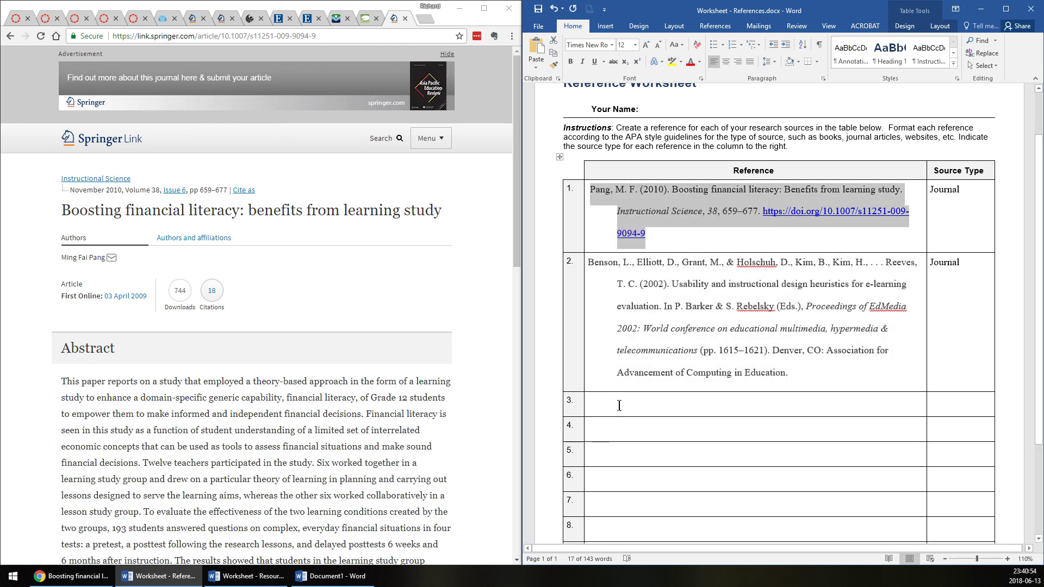
left_click(618, 402)
key("ctrl+v")
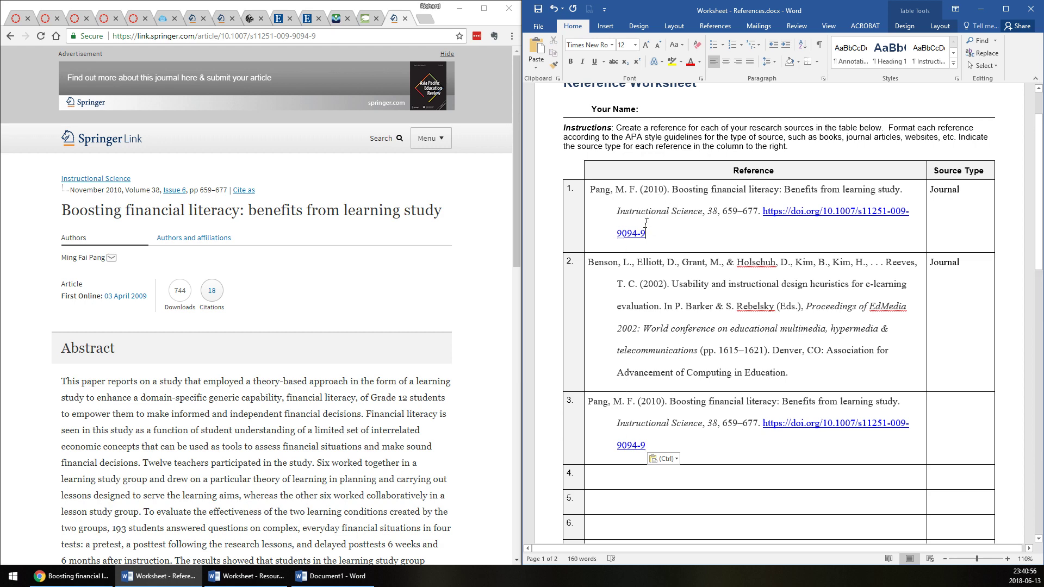
left_click_drag(647, 234, 590, 189)
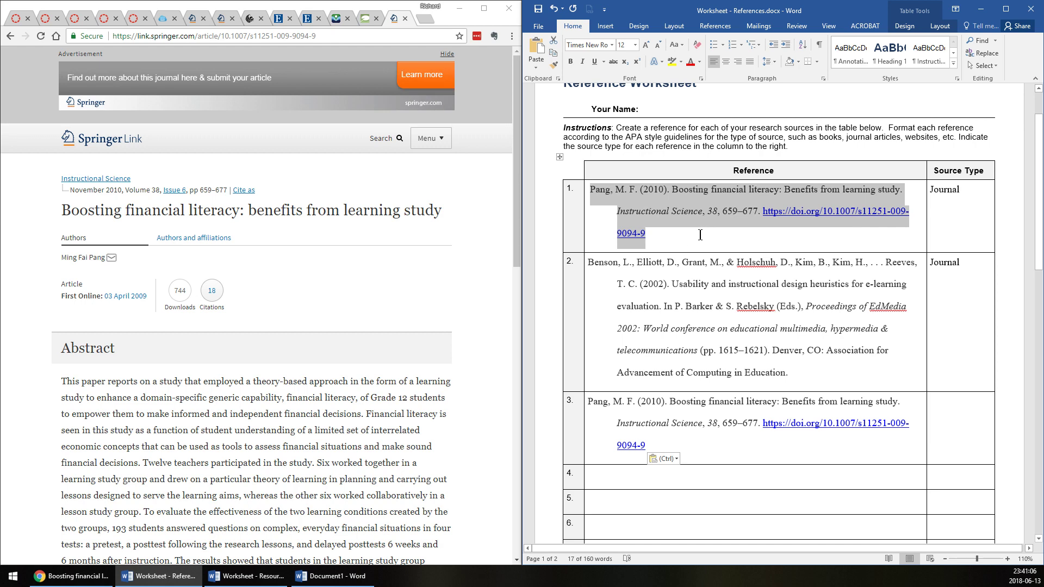
left_click_drag(688, 239, 590, 189)
scroll(654, 212, "up", 1)
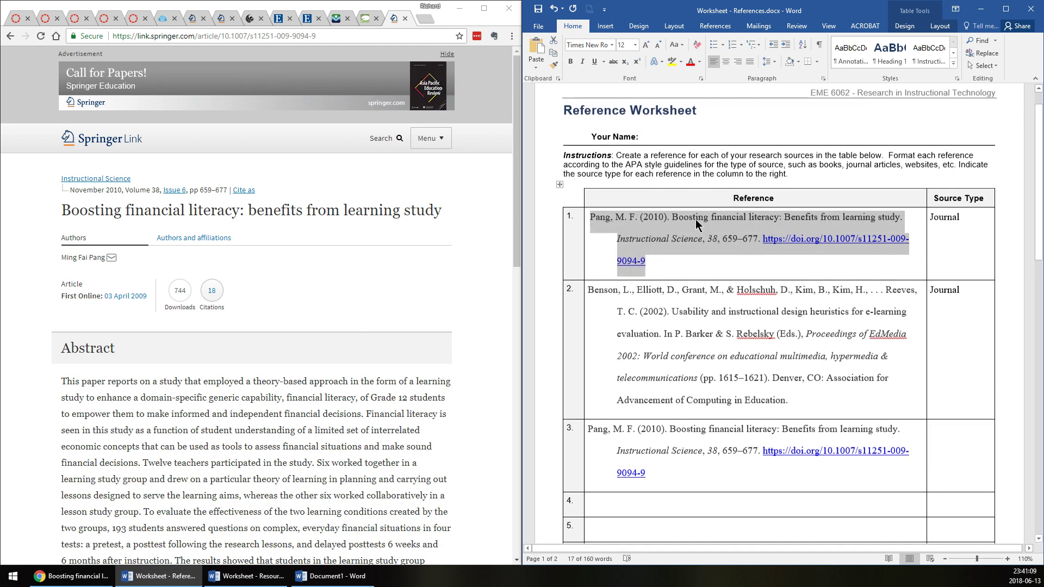
Inspect the hanging indent amount in the Paragraph settings and close them without changes.
left_click(823, 79)
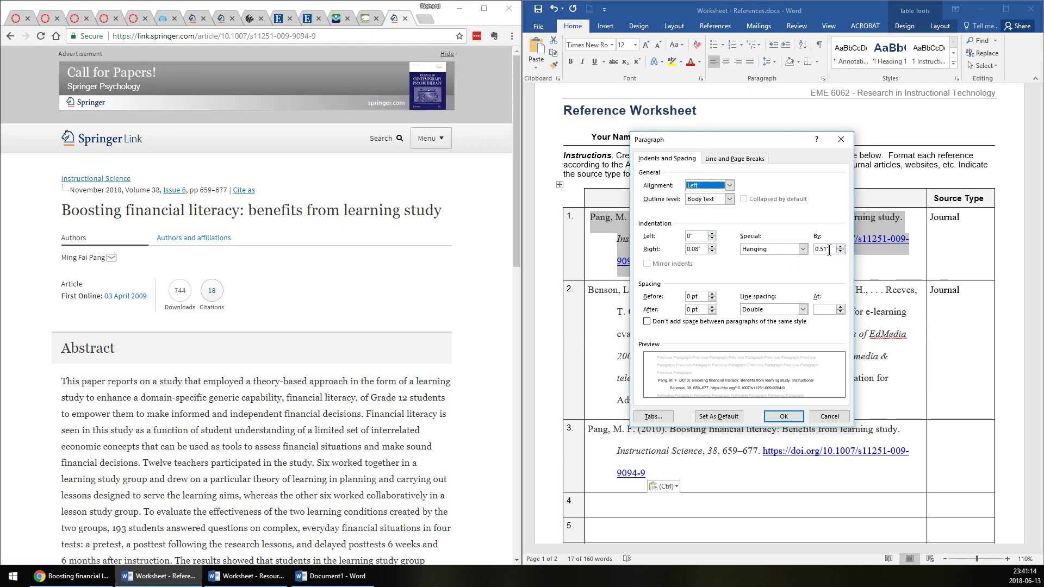
left_click_drag(829, 250, 808, 246)
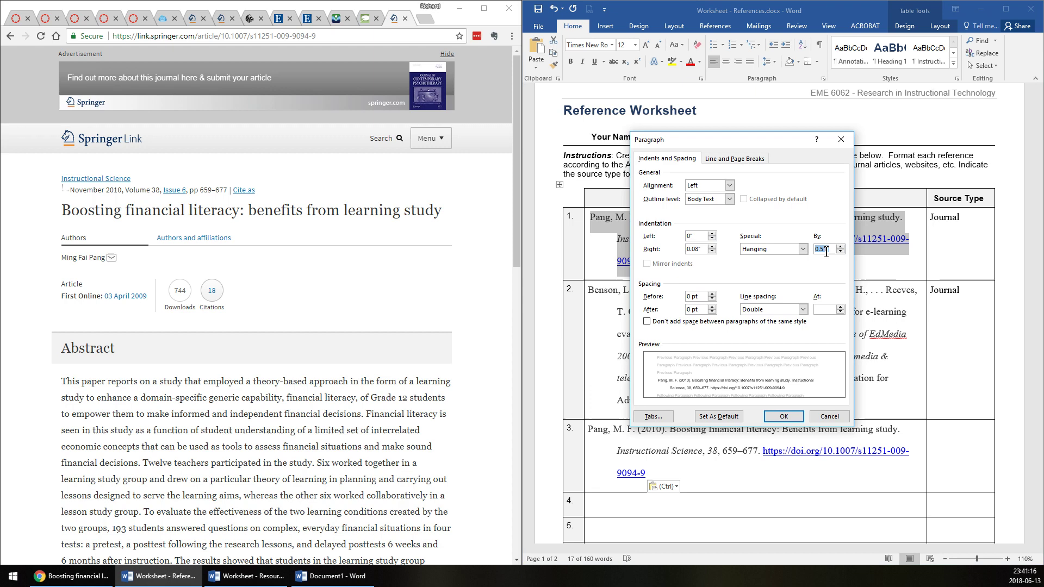
left_click(821, 418)
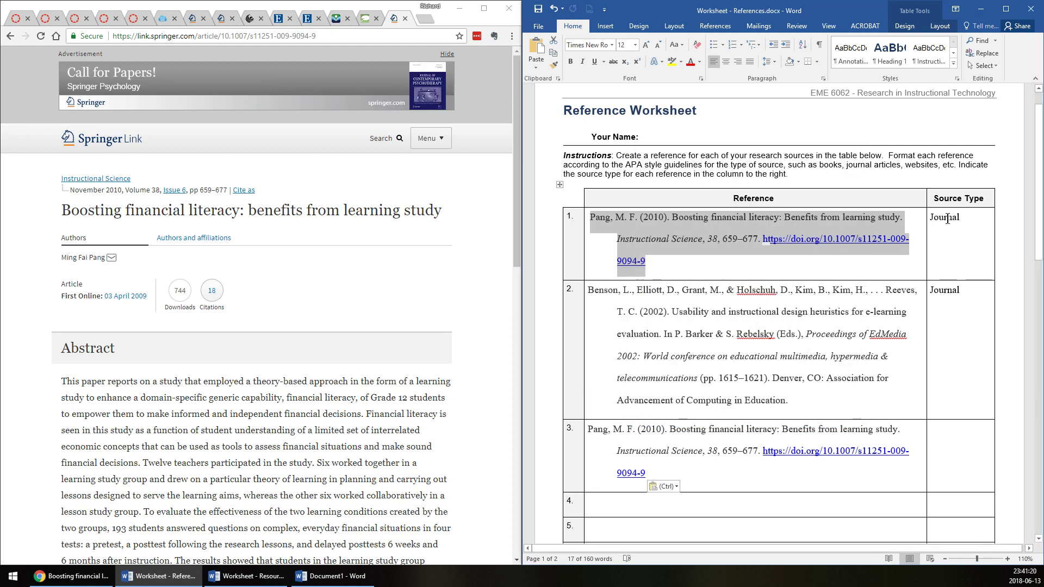
Delete the Pang reference from row 1, leaving its Journal source type.
left_click_drag(933, 218, 963, 217)
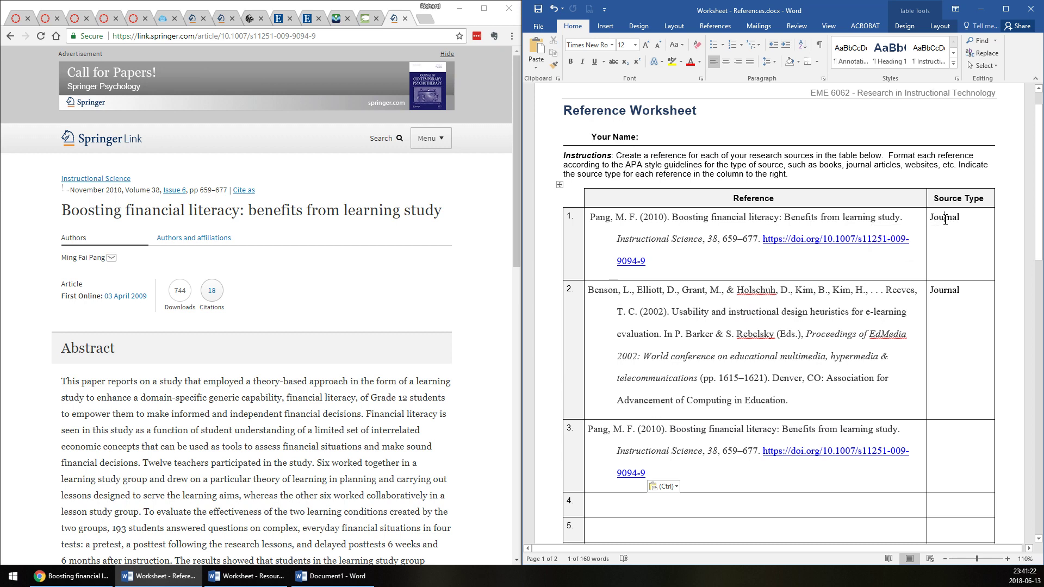
left_click(650, 243)
triple_click(651, 243)
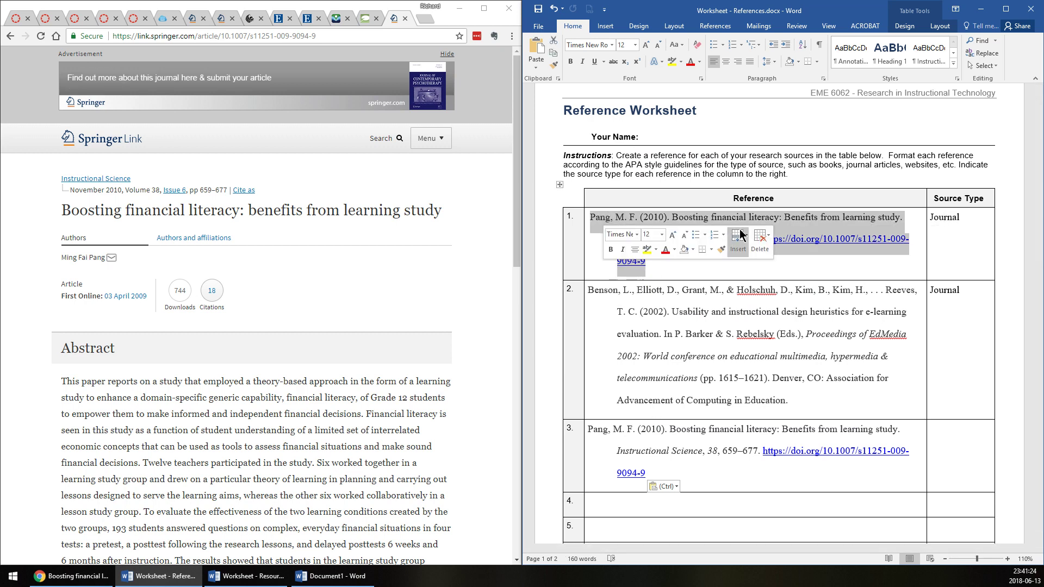
key("Delete")
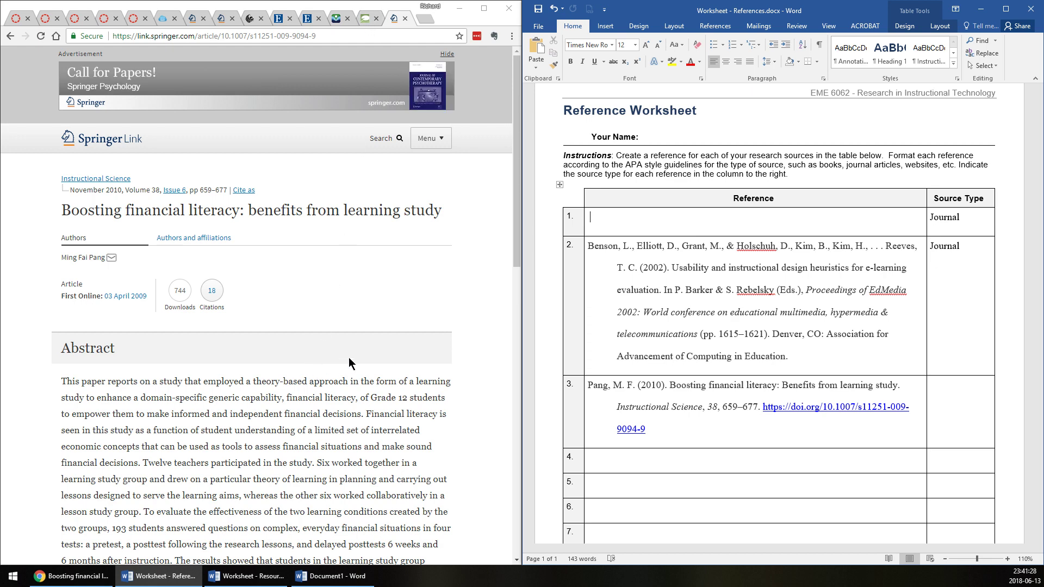
Open the financial literacy article's detailed record in EBSCO and scroll to its citation formats.
left_click(251, 18)
left_click(278, 18)
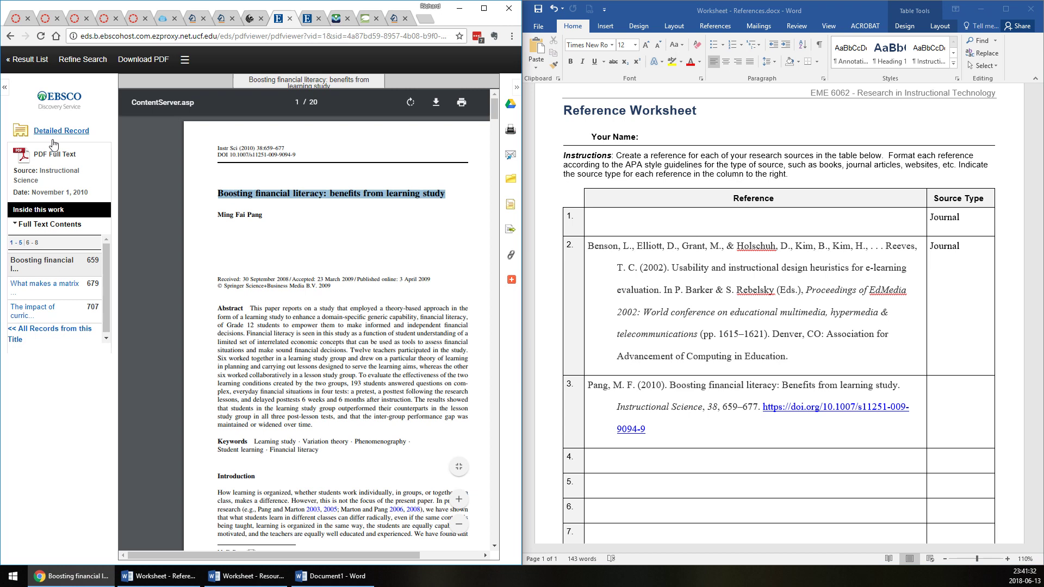
left_click(60, 130)
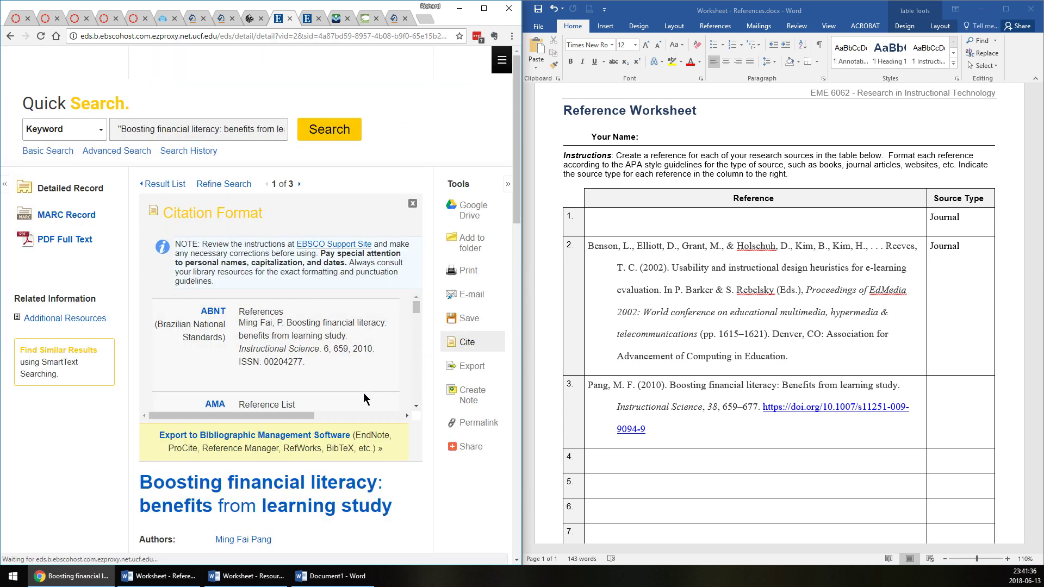
scroll(289, 400, "down", 3)
scroll(259, 408, "down", 1)
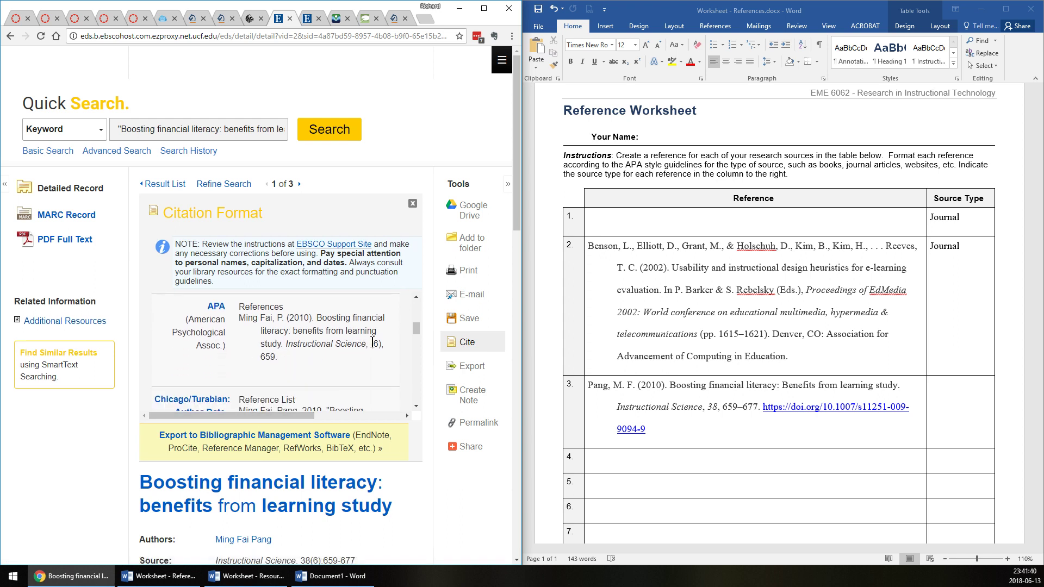
Review the APA citation's issue, pages, title capitalisation and author name, then select the citation.
left_click_drag(372, 342, 386, 348)
left_click_drag(274, 358, 257, 358)
left_click_drag(297, 332, 292, 331)
left_click_drag(289, 332, 294, 331)
left_click_drag(268, 321, 260, 321)
left_click(271, 321)
left_click_drag(264, 318, 271, 319)
left_click(270, 332)
left_click_drag(289, 364, 241, 319)
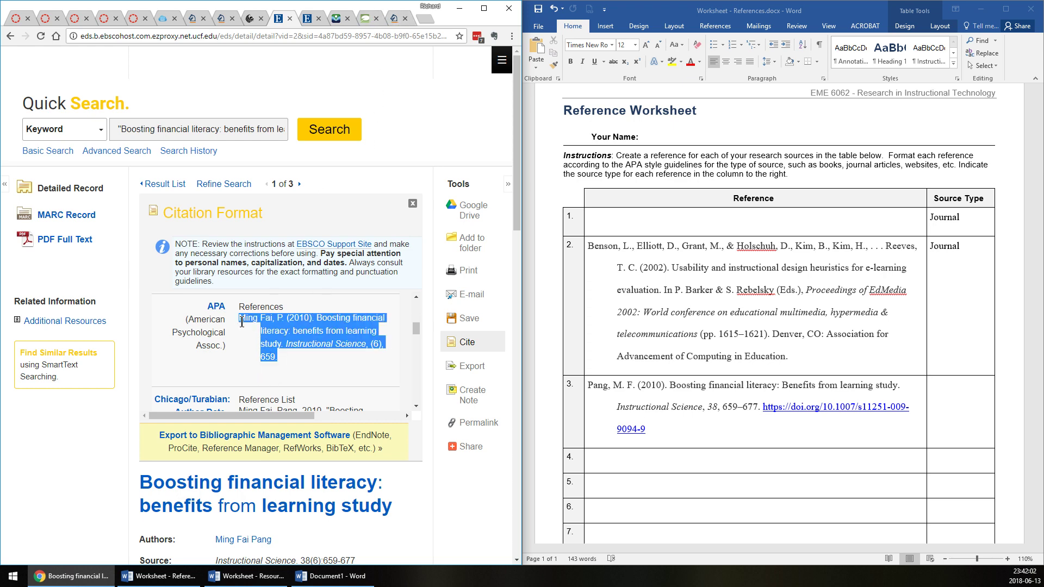
Compare the author's name on SpringerLink with the author part of the EBSCO APA citation.
left_click(394, 18)
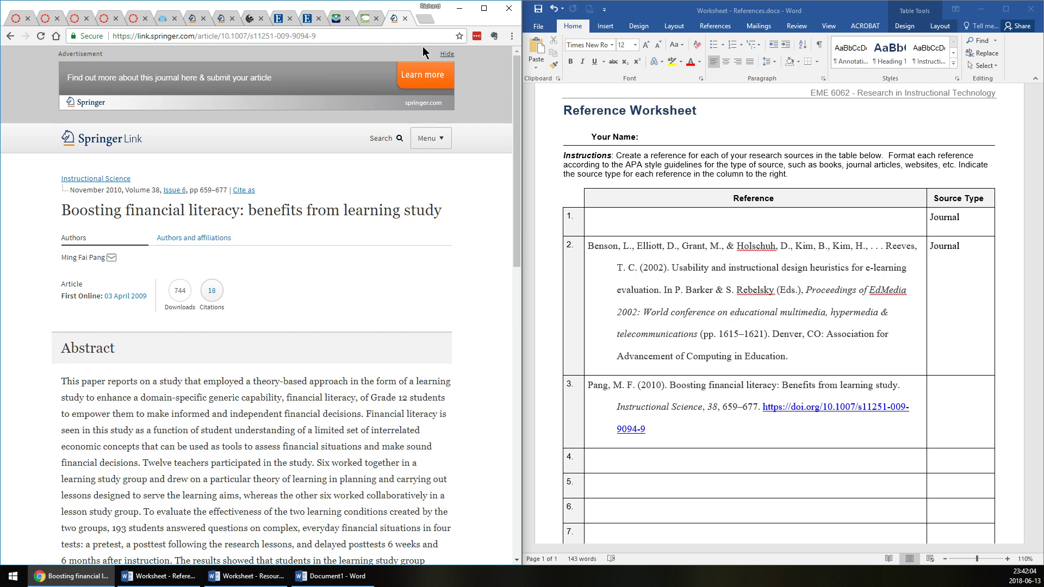
left_click(610, 283)
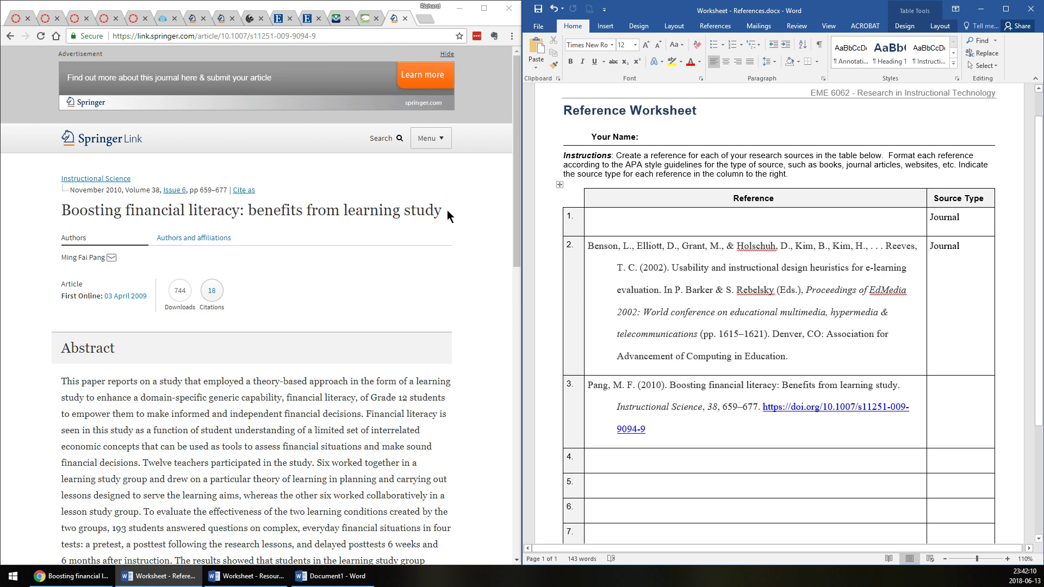
left_click(279, 19)
left_click(278, 22)
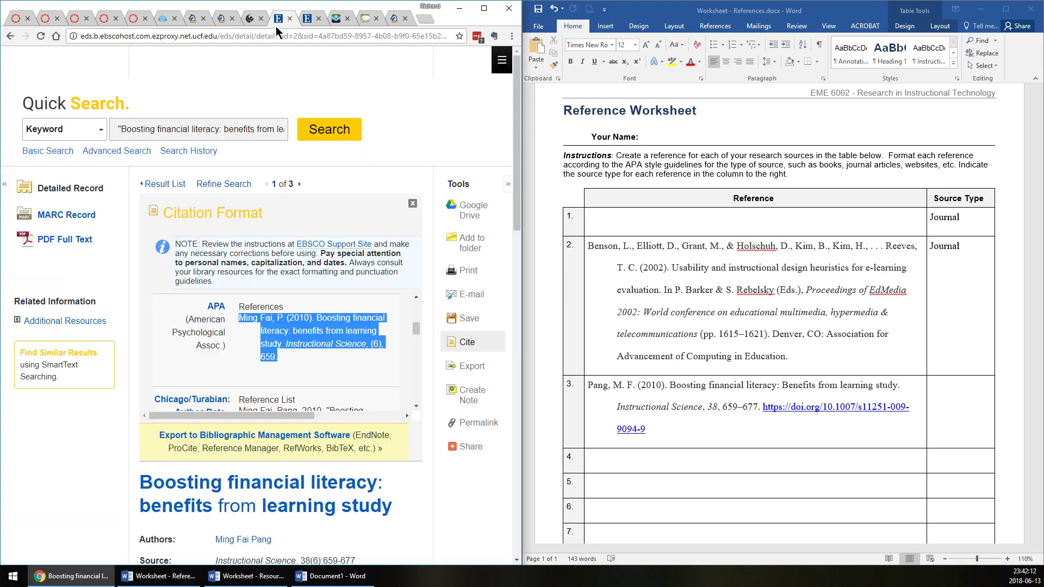
left_click(287, 361)
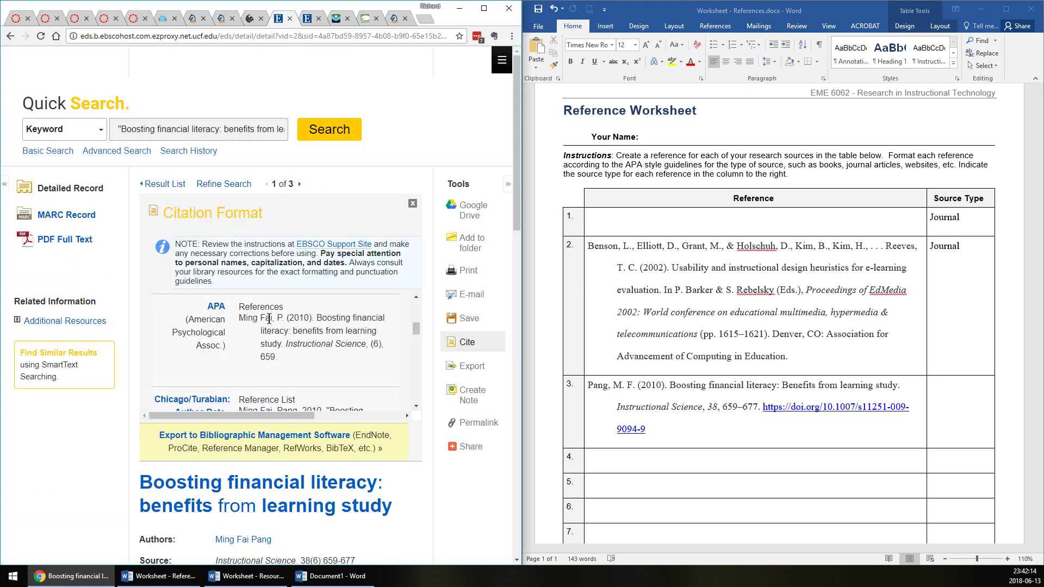
left_click(395, 18)
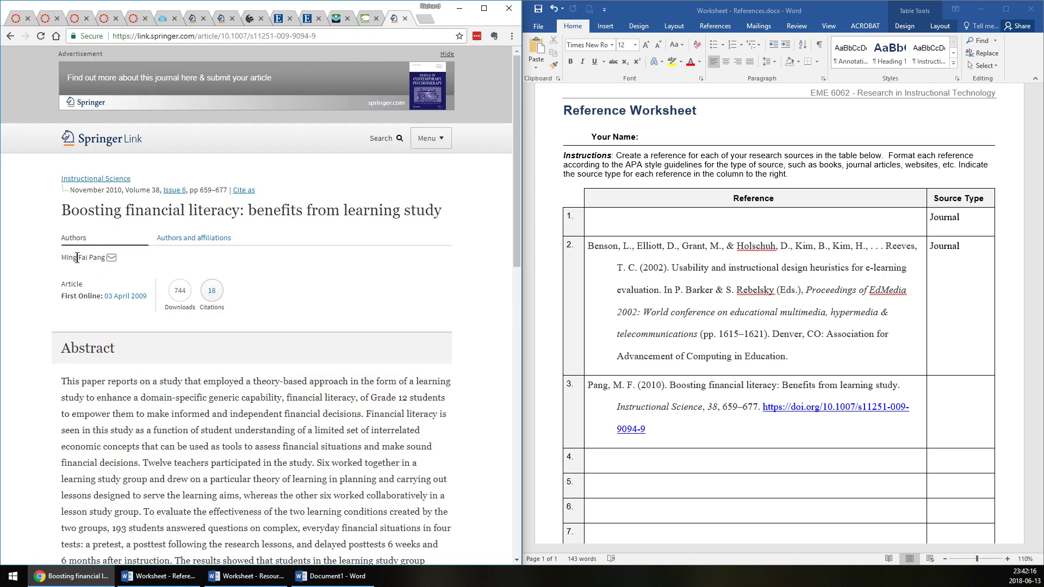
left_click_drag(77, 258, 105, 256)
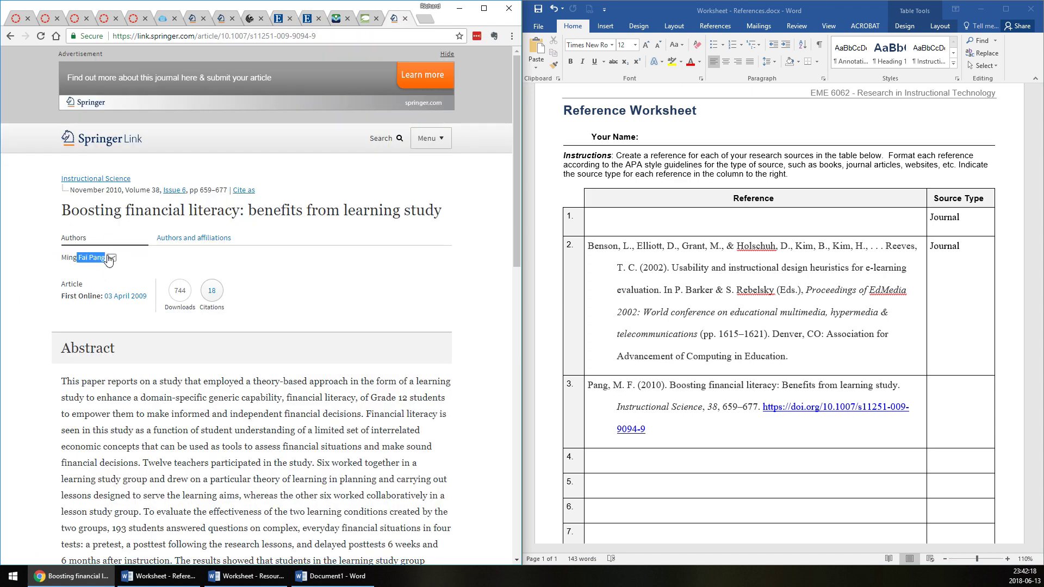
left_click(308, 18)
left_click(278, 19)
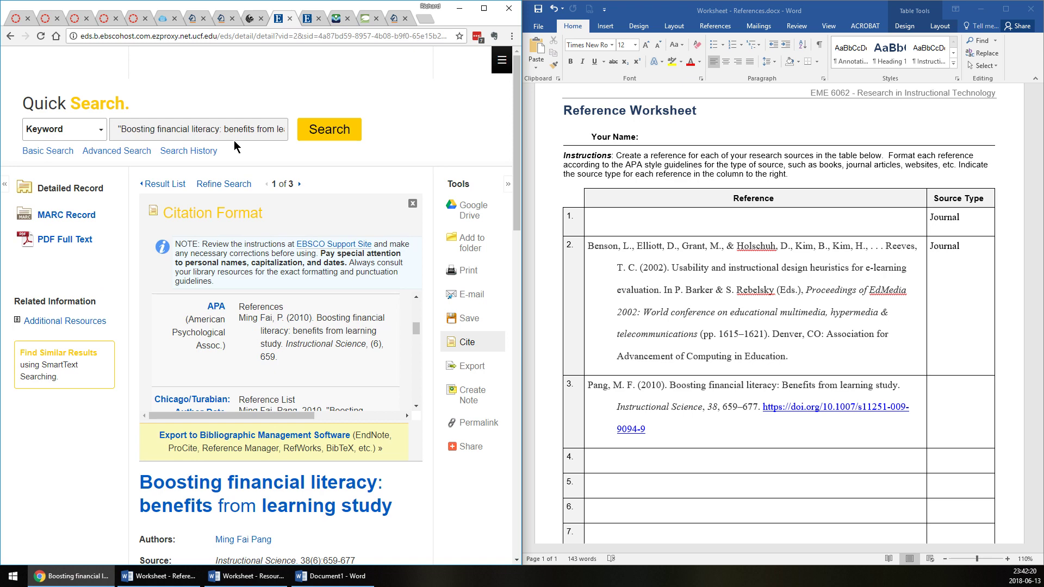
left_click_drag(259, 318, 387, 318)
Select the author's full name on the SpringerLink article page.
left_click(394, 20)
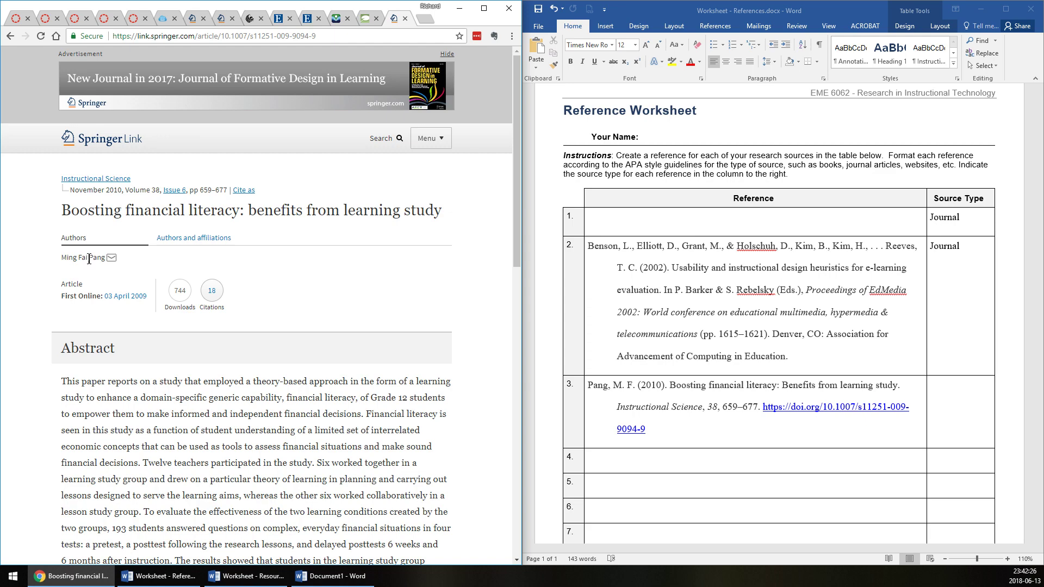
scroll(86, 259, "down", 4)
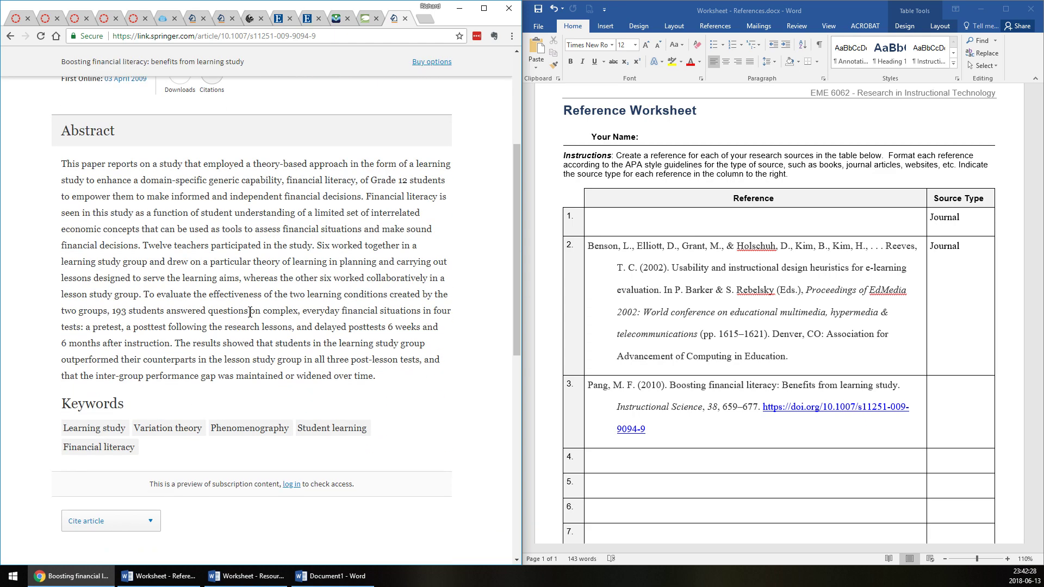
scroll(251, 311, "down", 6)
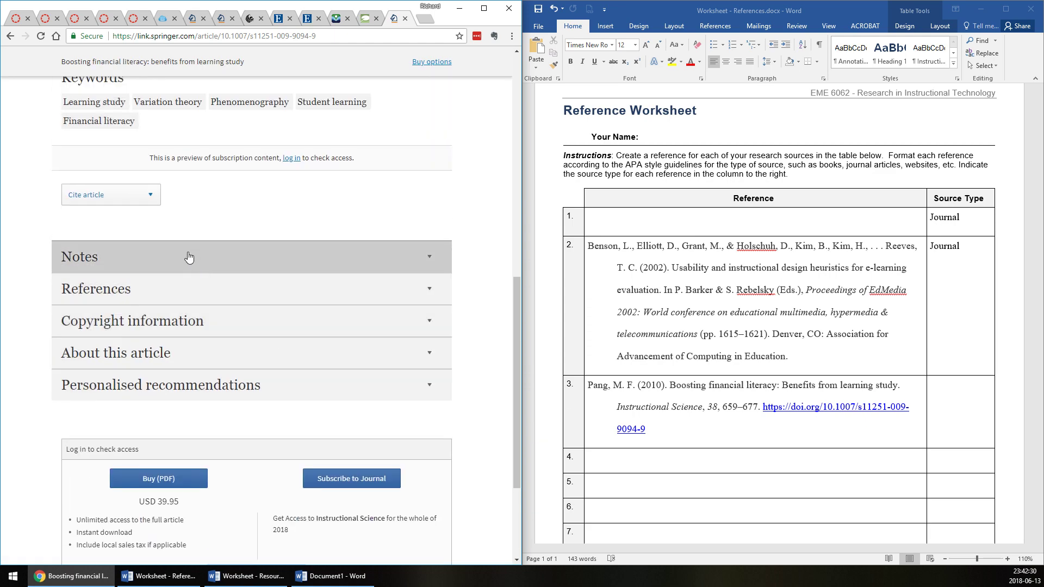
scroll(188, 257, "up", 10)
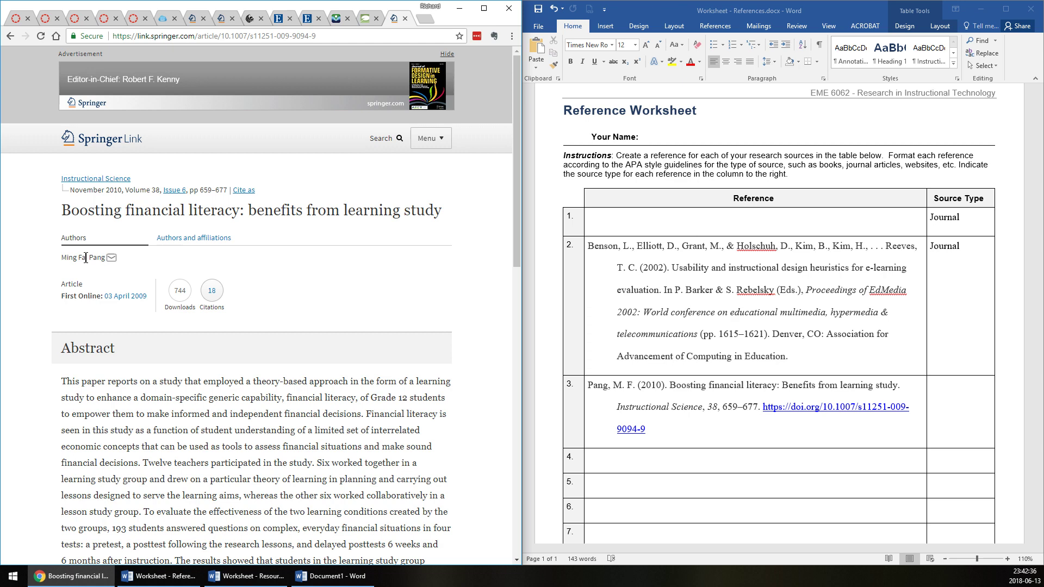
left_click_drag(88, 258, 62, 259)
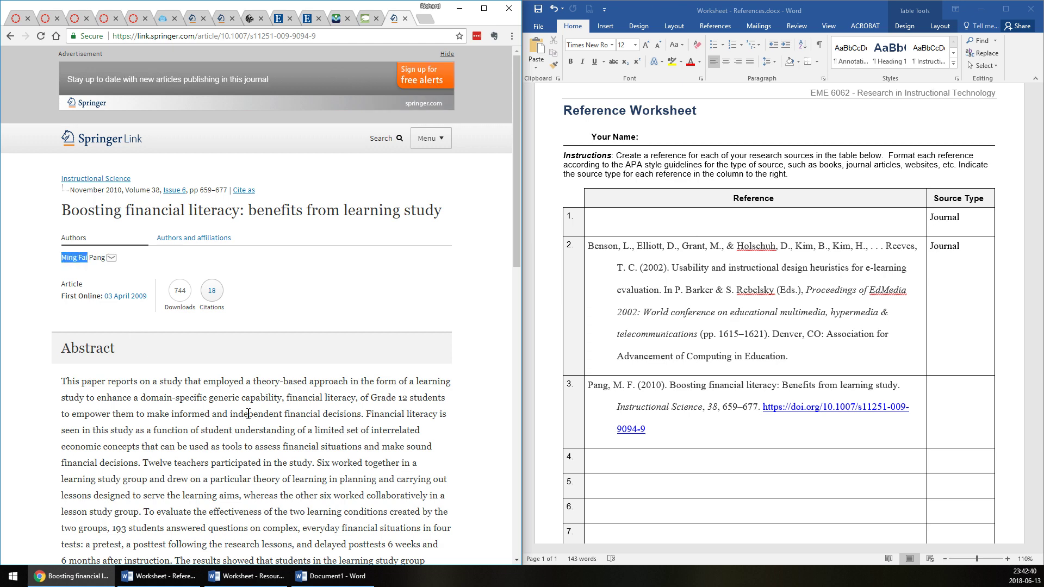
left_click(668, 223)
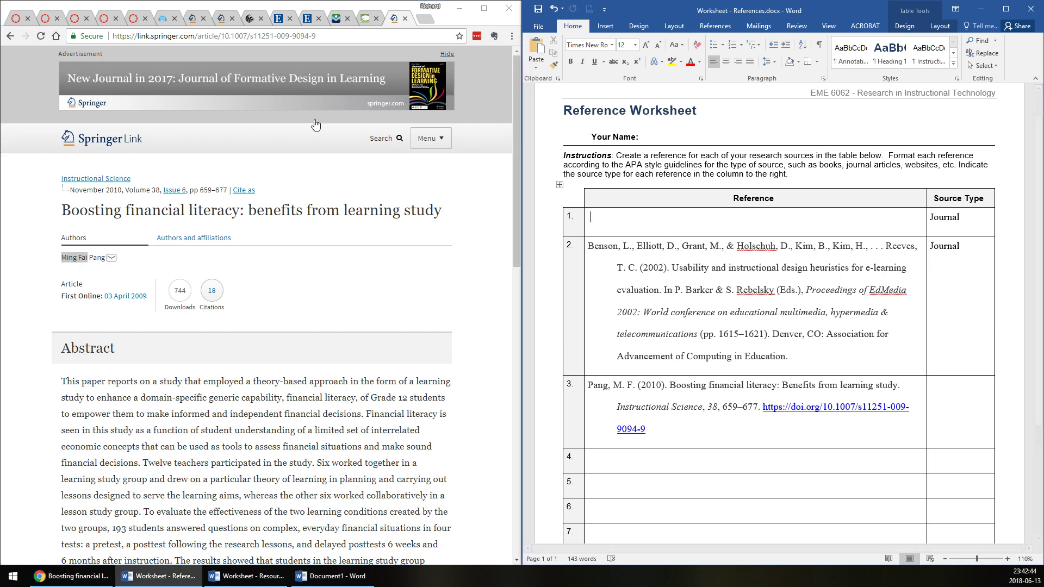
left_click(101, 268)
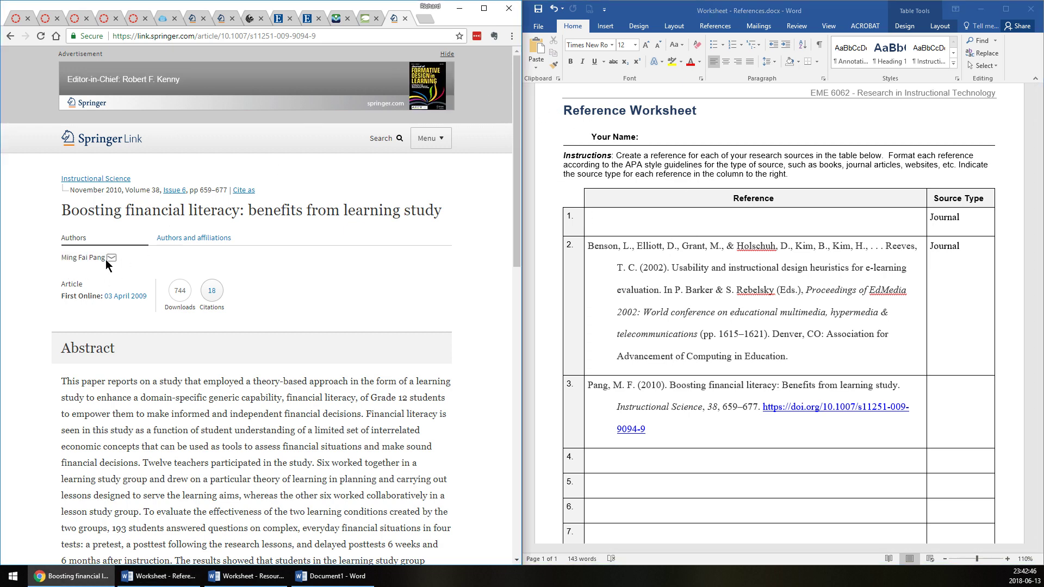
left_click_drag(106, 261, 60, 259)
key("ctrl+c")
Google the author's name in quotes and open the HKU Faculty of Education staff profile result.
key("ctrl+t")
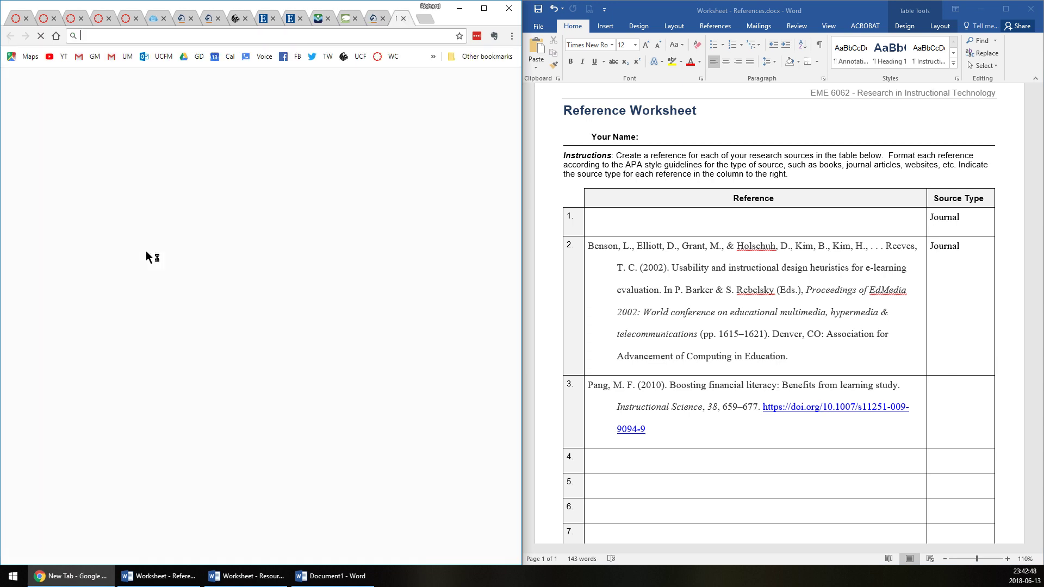
type("\"")
key("ctrl+v")
type("\"")
key("Return")
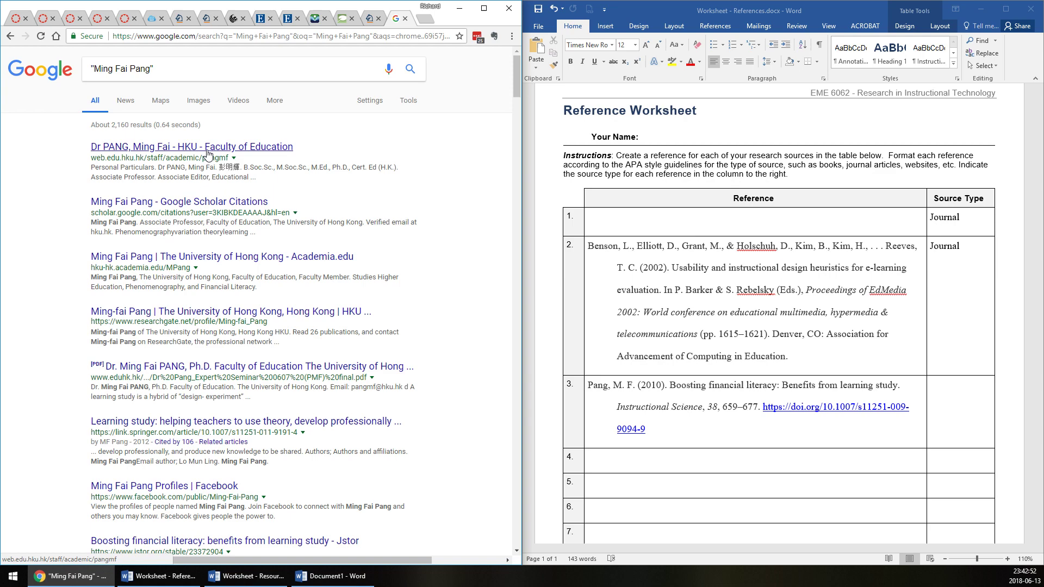
left_click(207, 154)
Check the surname and given-name order on the author's staff profile.
left_click(370, 19)
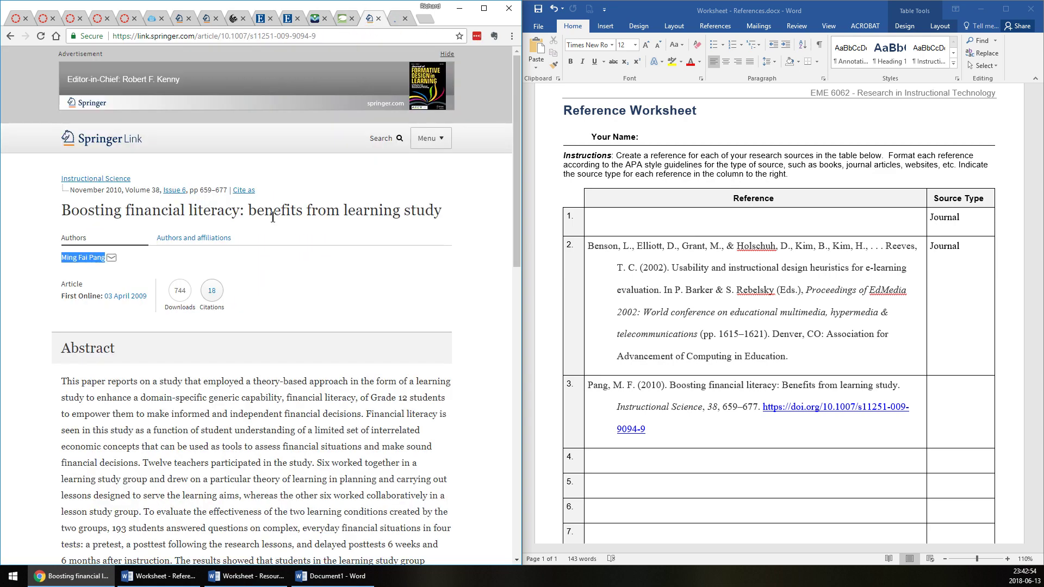
scroll(322, 388, "down", 15)
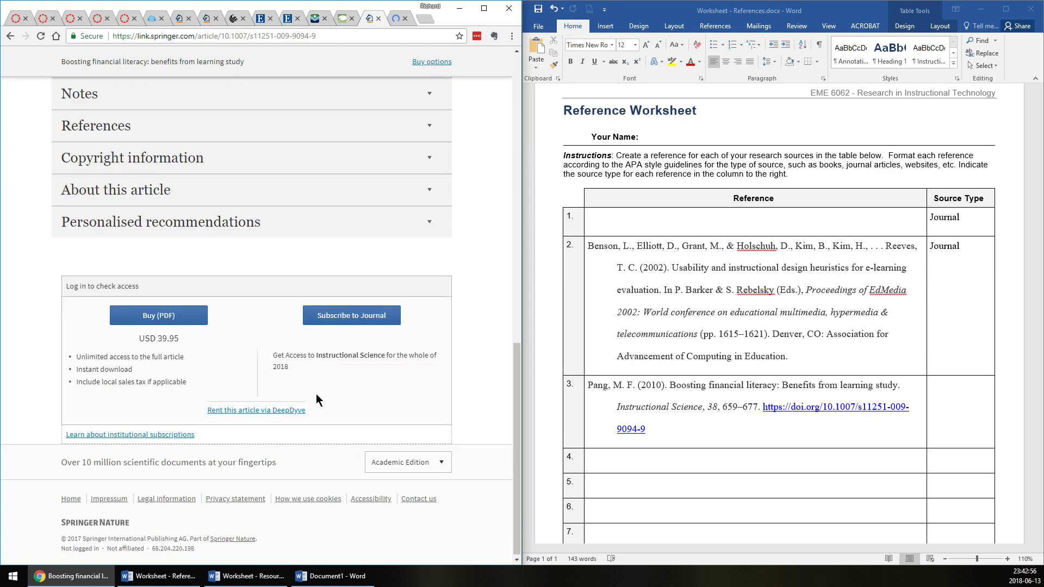
scroll(294, 451, "up", 15)
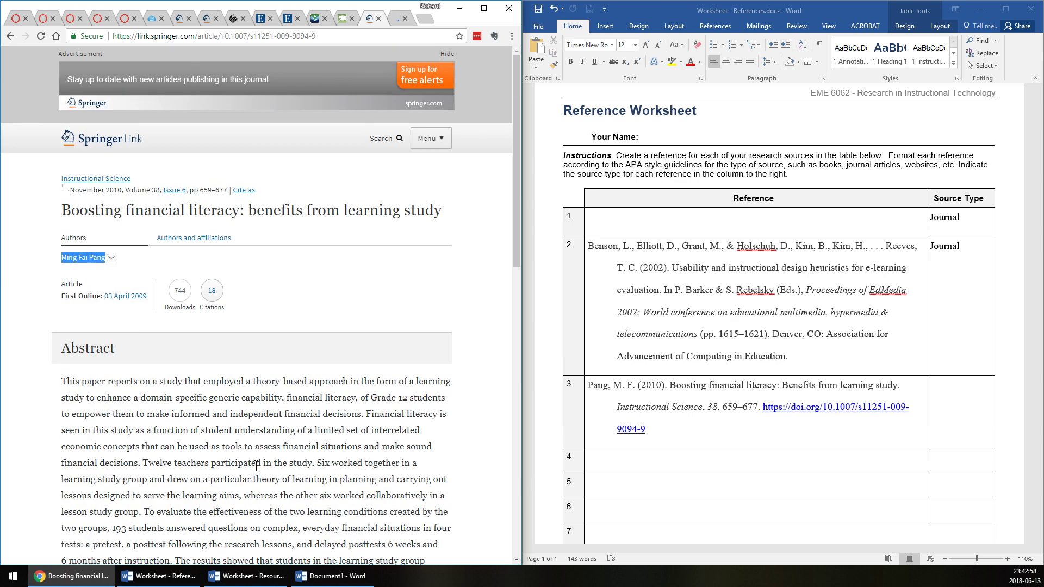
key("ctrl+Tab")
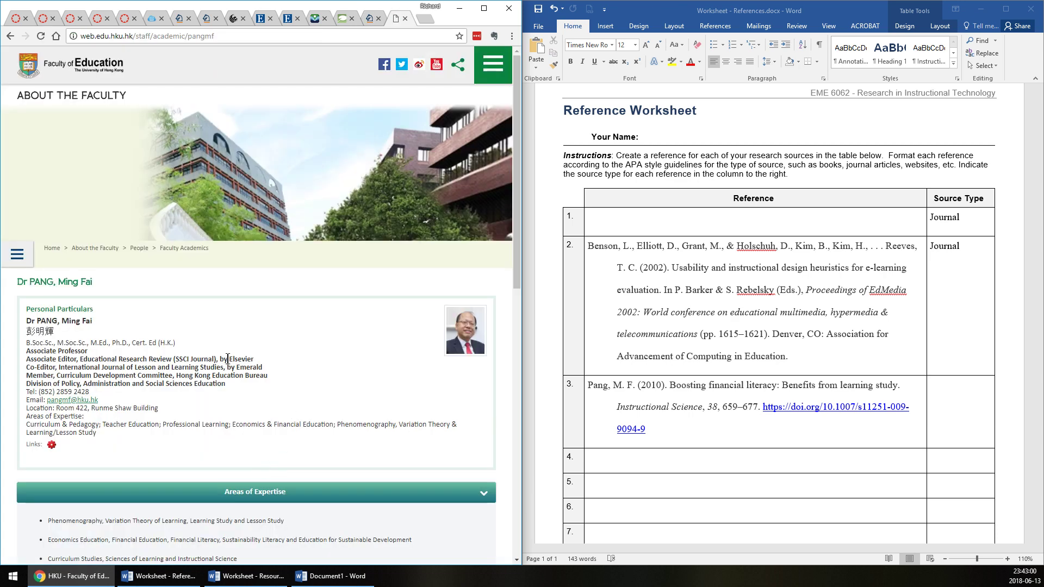
double_click(46, 319)
left_click_drag(62, 321, 90, 322)
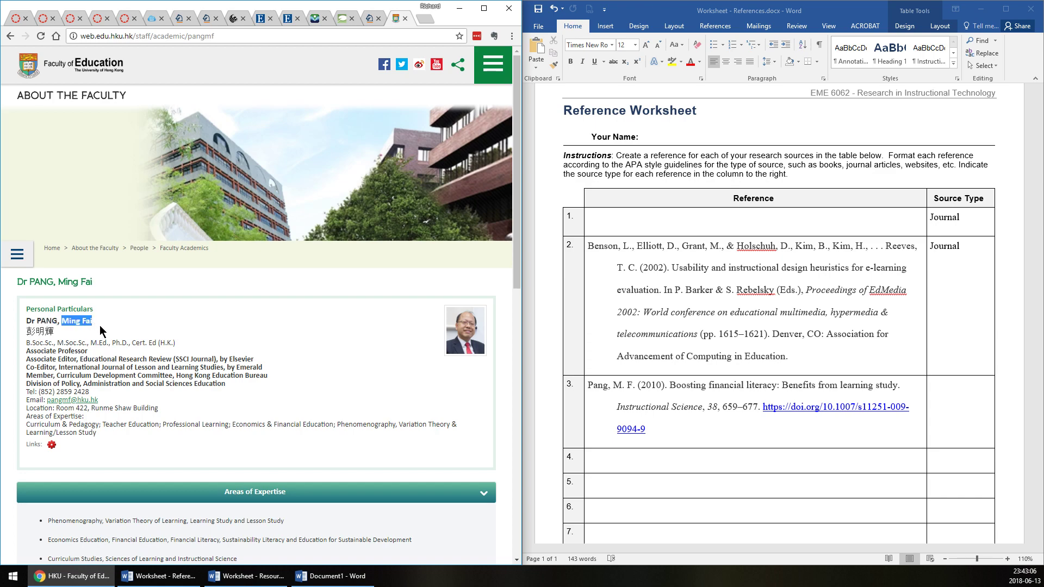
left_click(101, 327)
scroll(192, 358, "down", 6)
scroll(192, 358, "down", 5)
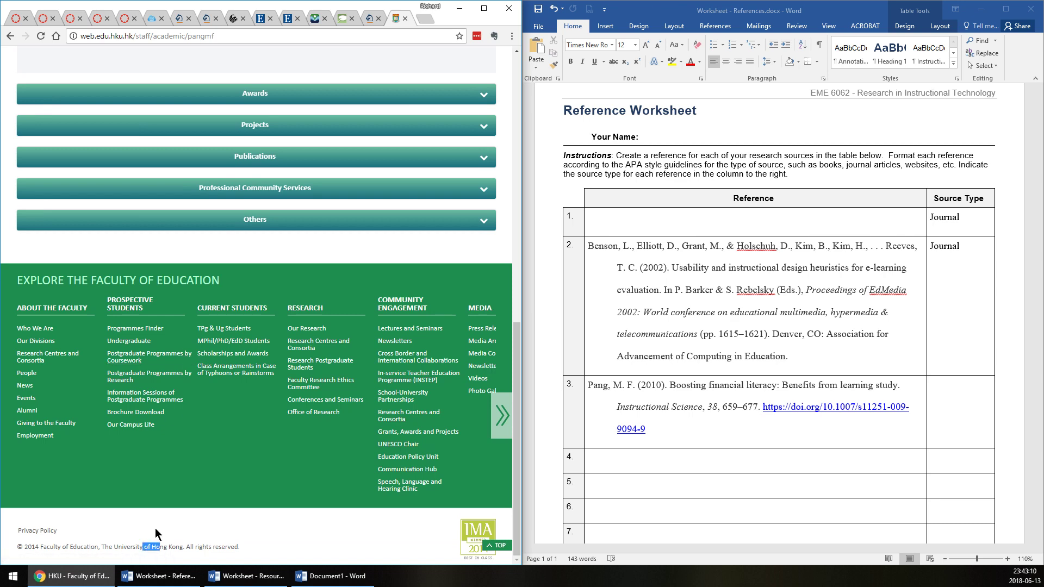
scroll(159, 524, "up", 15)
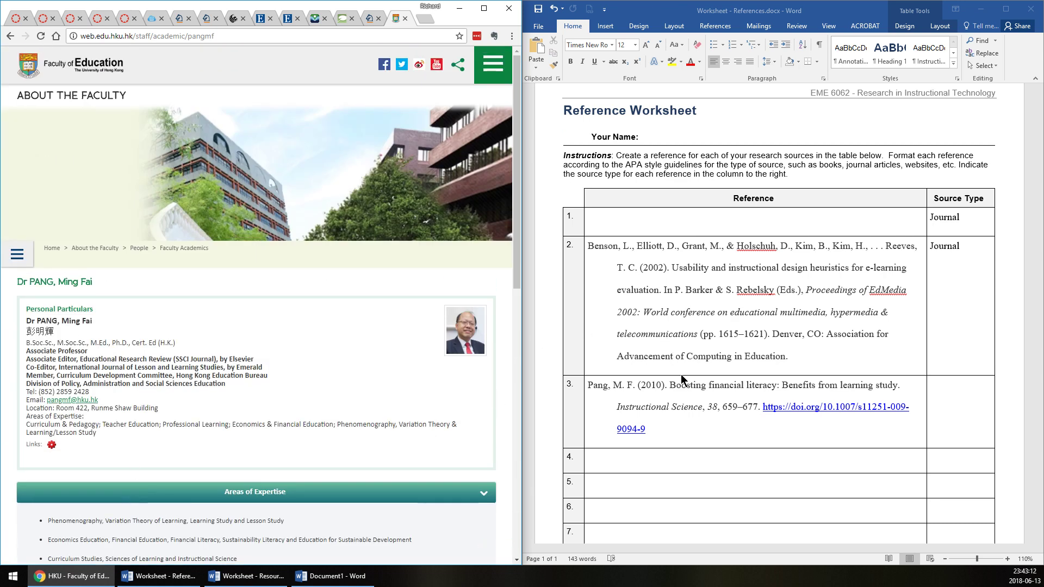
left_click(694, 346)
Type 'Pang, M.' and '(2002). Boosting financial literacy: Benefits from learning study.' into row 1.
type("Pan")
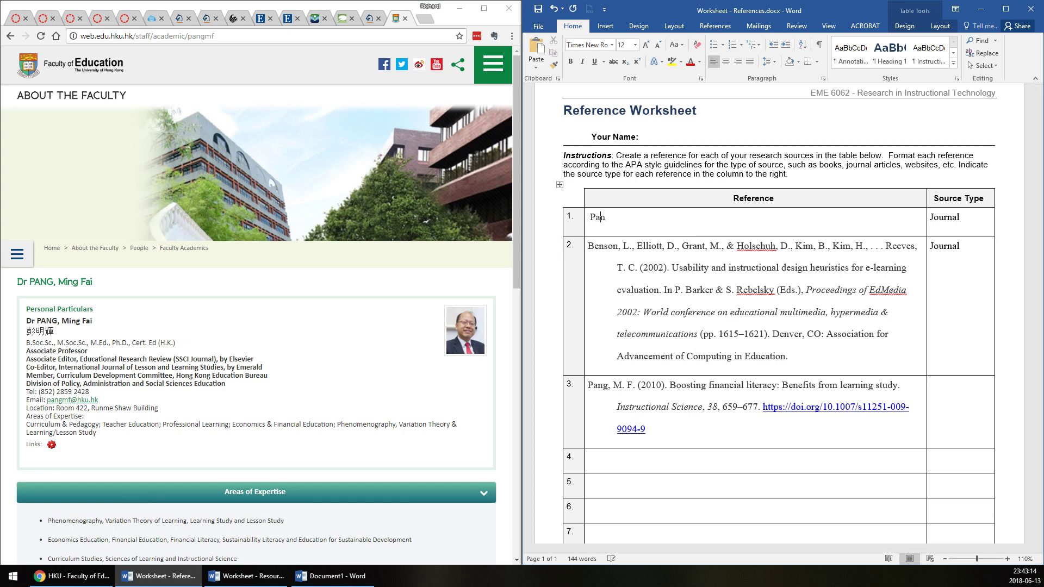
type("g, M. F.")
left_click(312, 17)
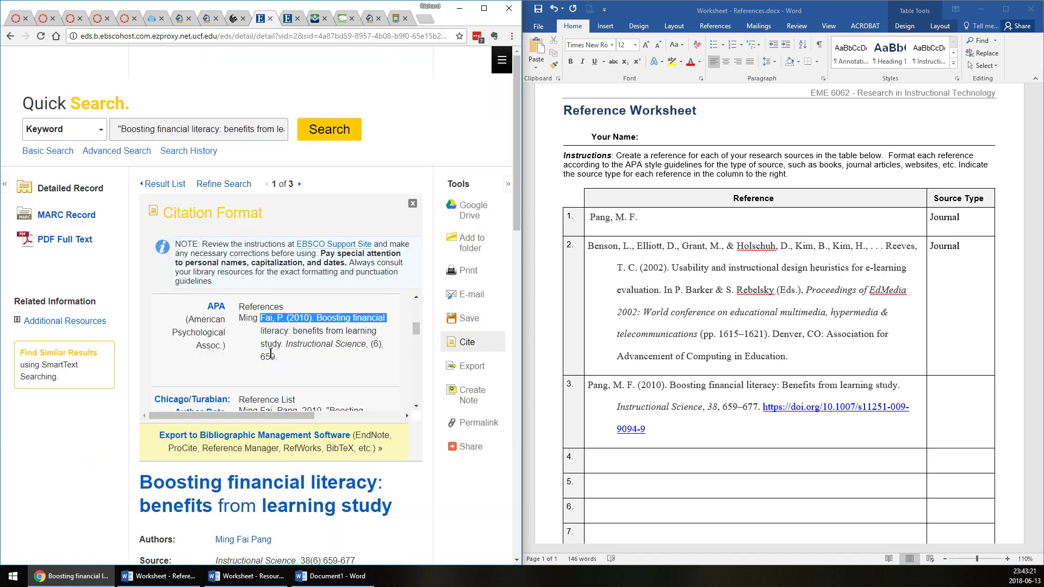
key("ctrl+shift+Tab")
key("ctrl+shift+Tab")
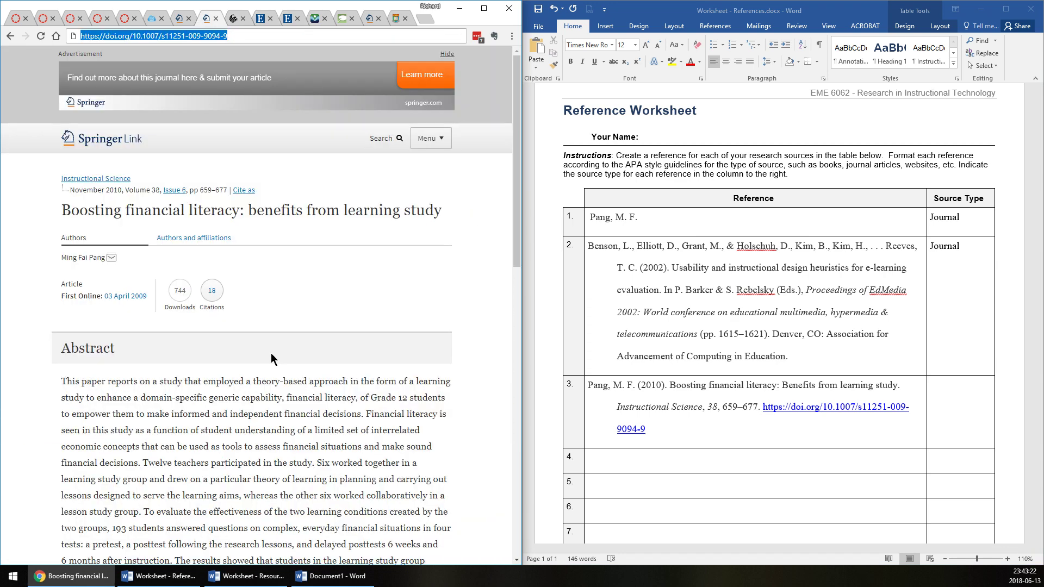
key("alt+Tab")
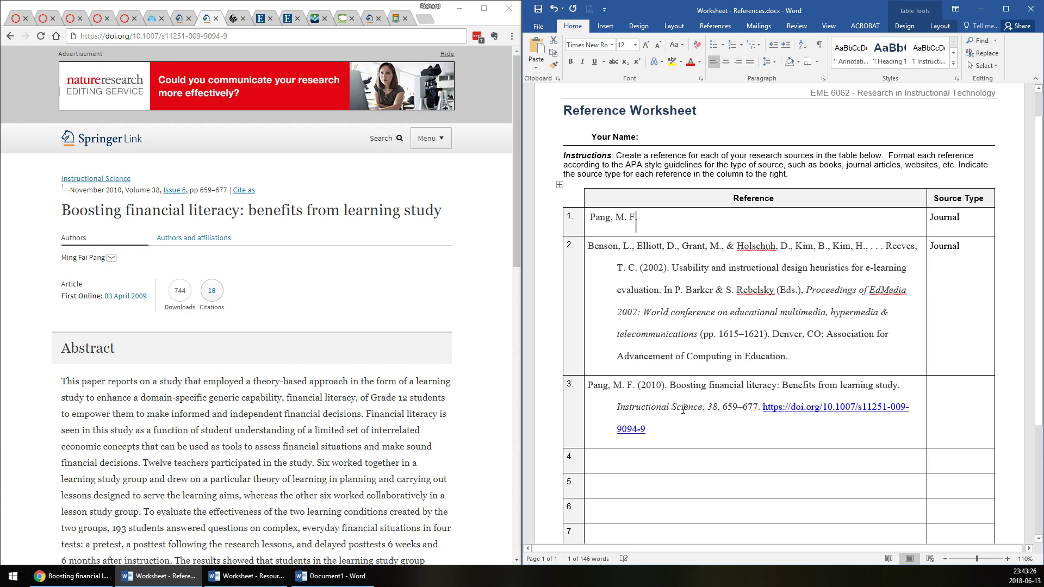
type("(")
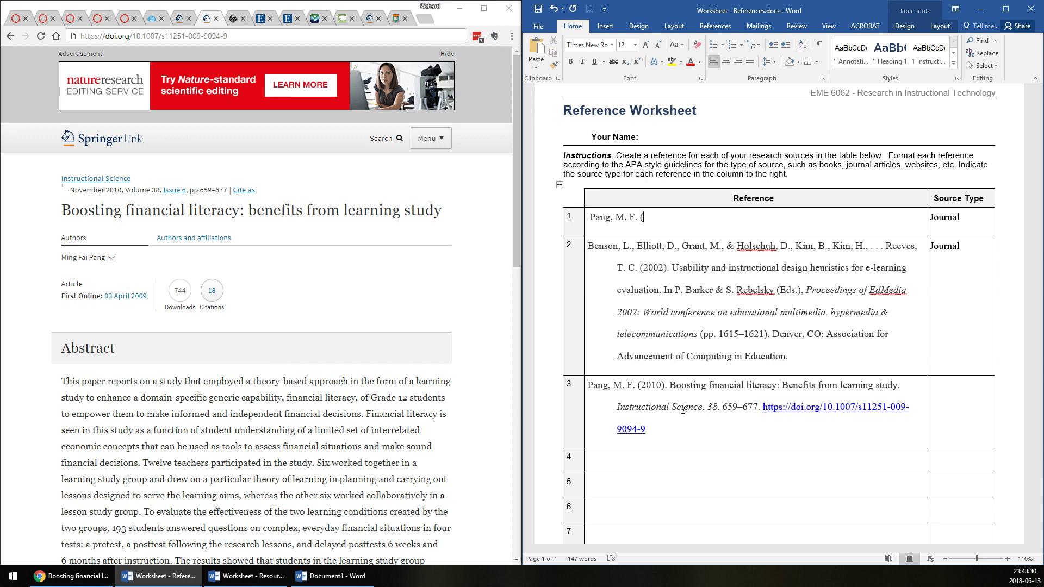
key("shift+F10")
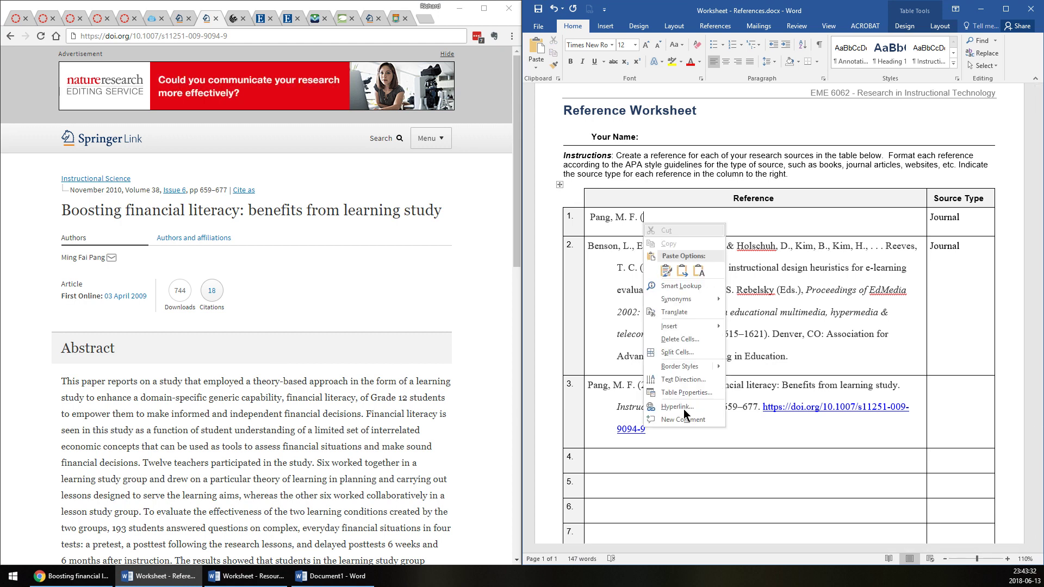
key("Escape")
type("20")
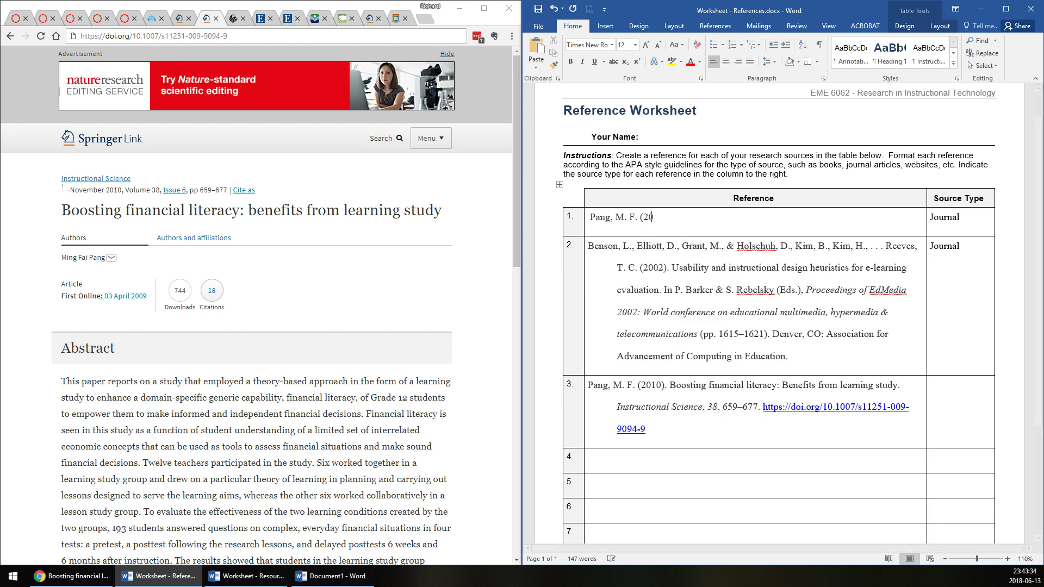
type("02)")
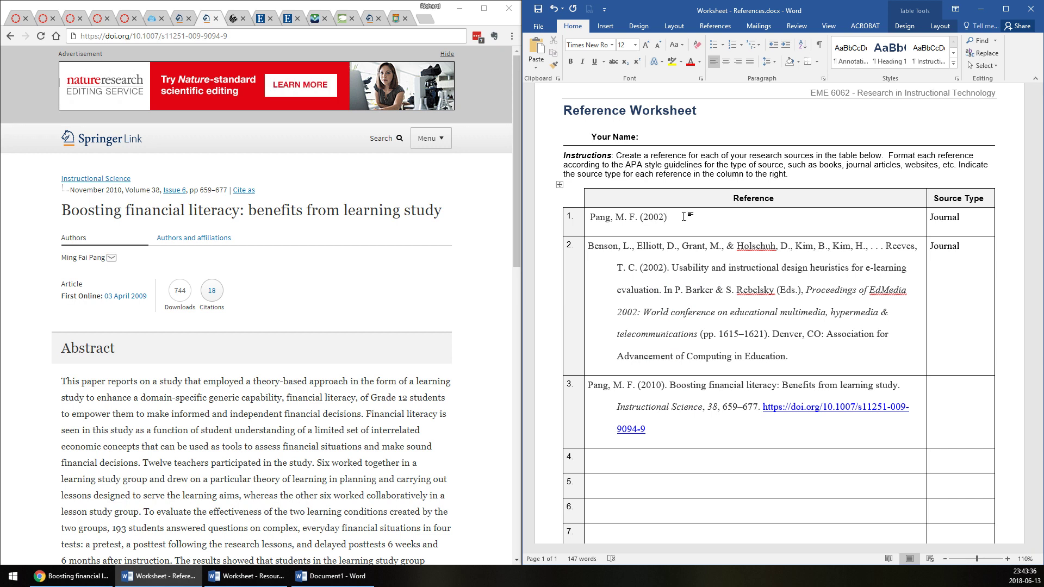
type(".")
type(" Bo")
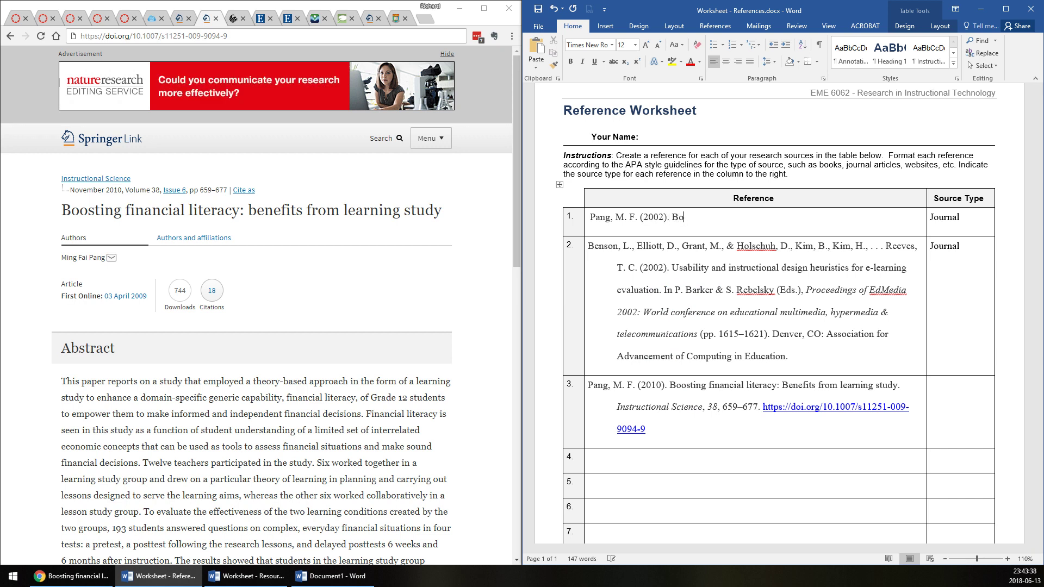
type("osting financial litera")
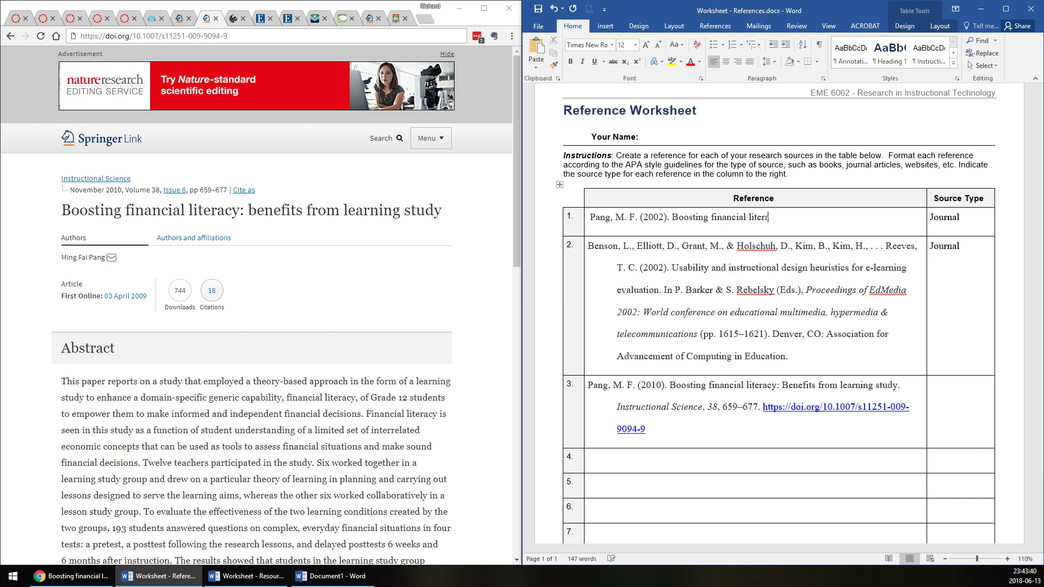
type("cy: Bene")
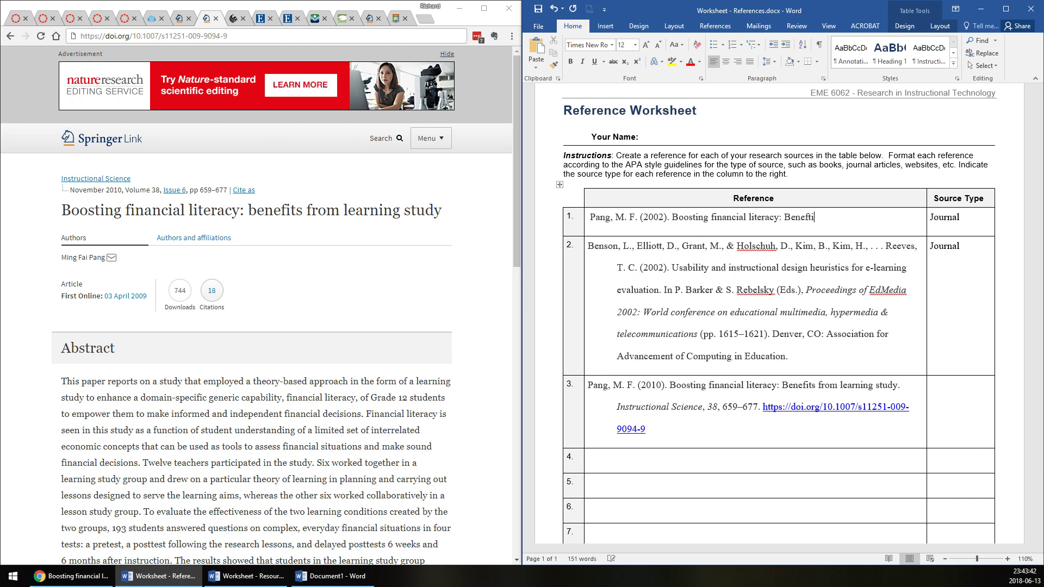
type("fits")
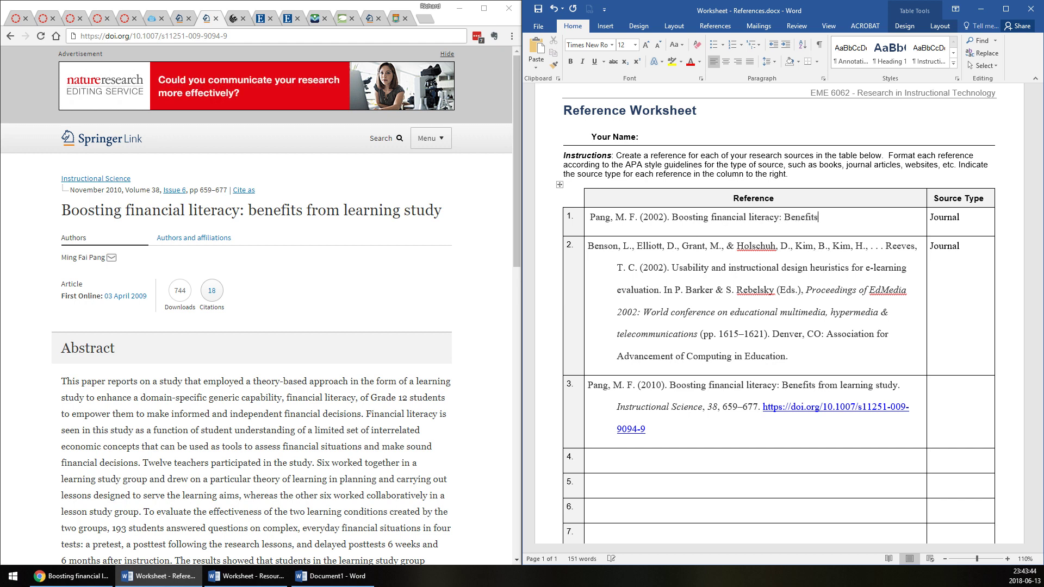
type(" from learning study")
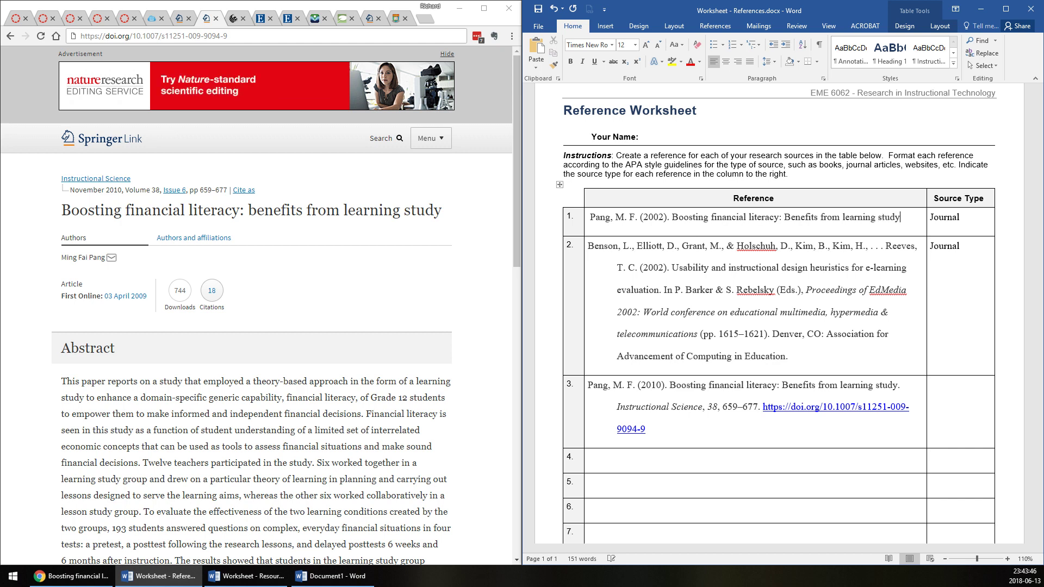
type(".")
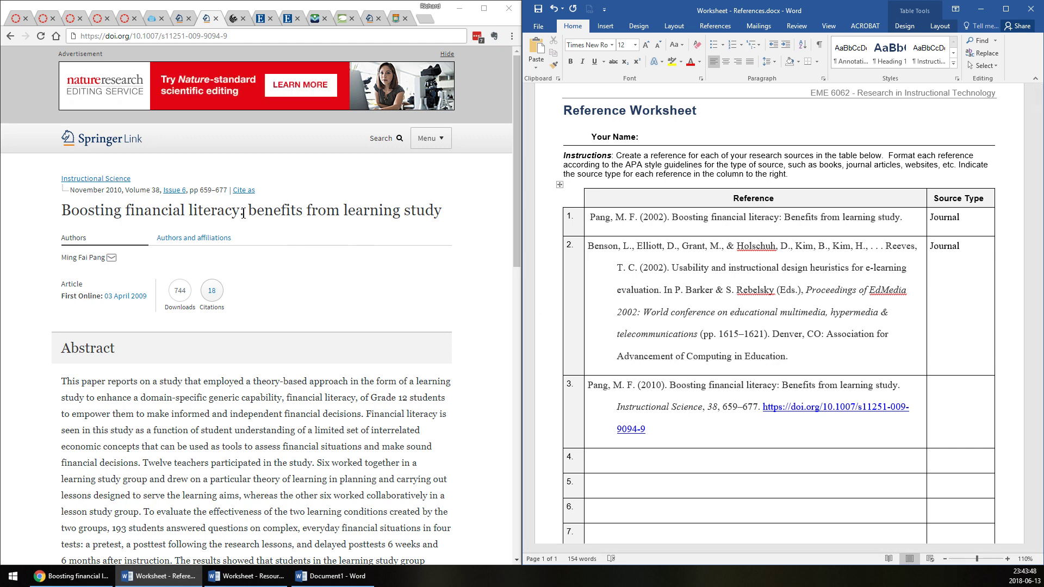
Check the capitalisation of 'Benefits' in the source title against the end of reference 1.
left_click_drag(248, 211, 257, 211)
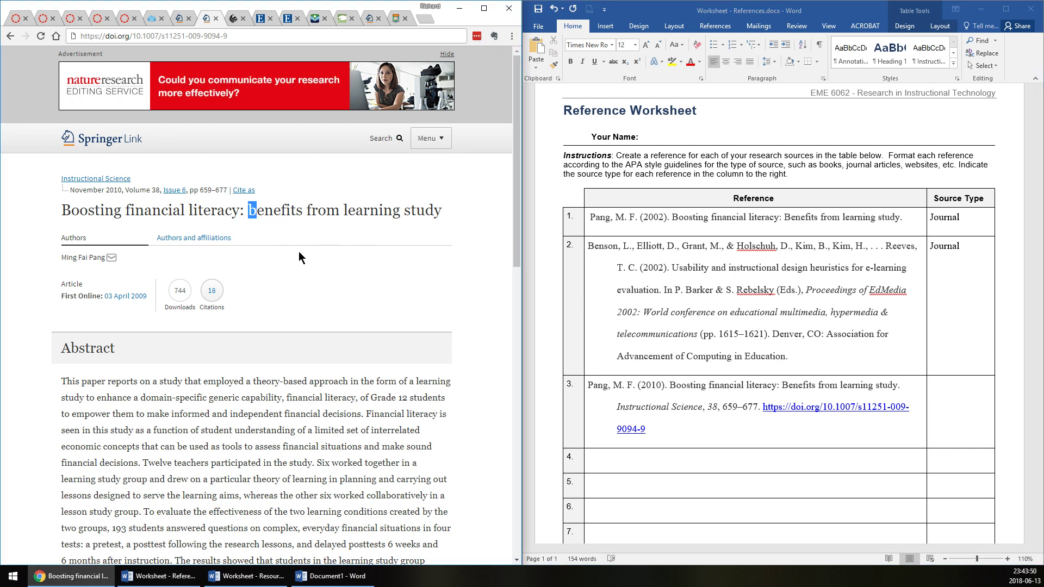
left_click(821, 218)
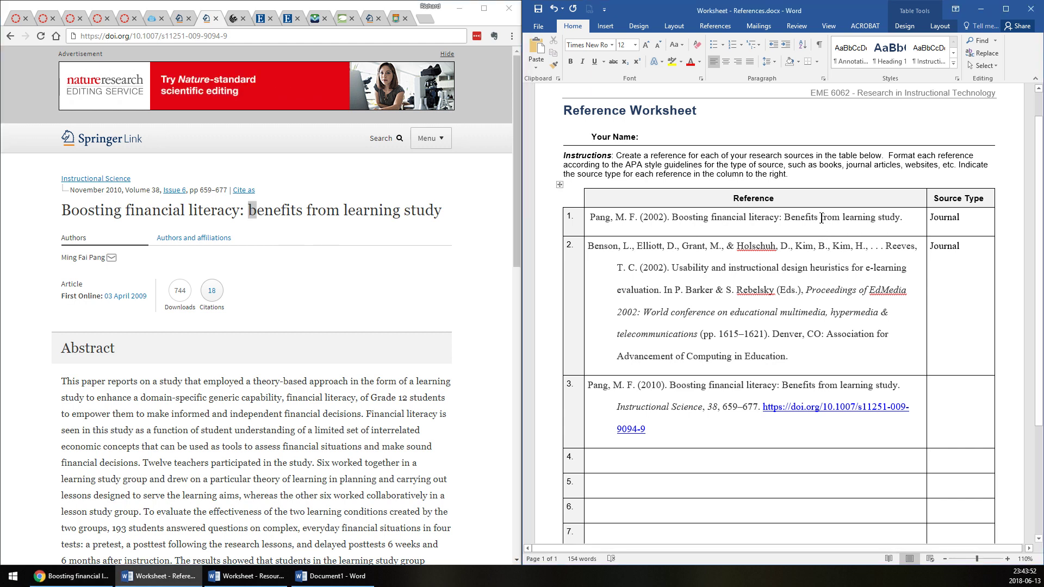
left_click_drag(830, 217, 903, 218)
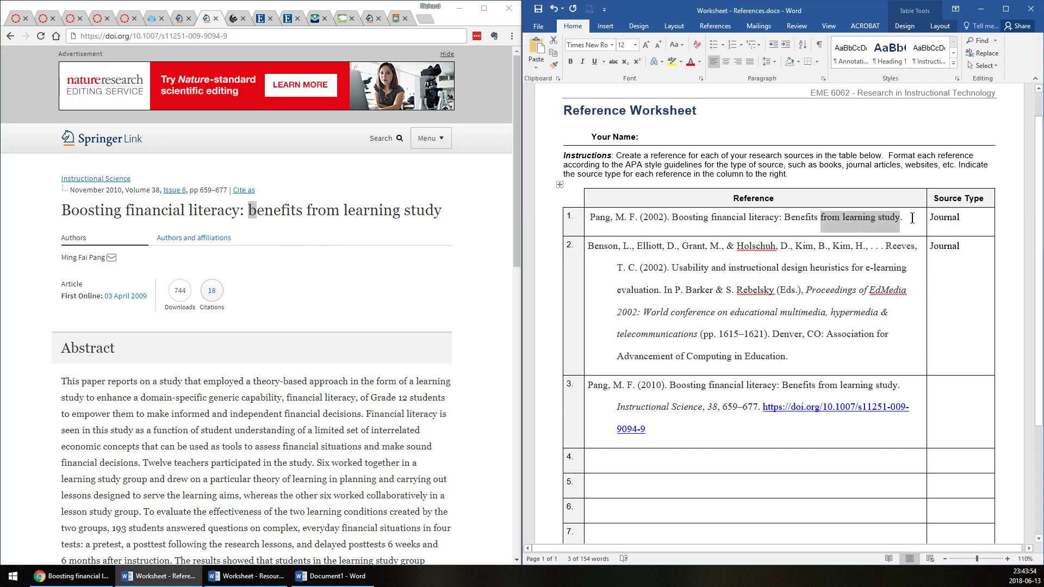
left_click(912, 218)
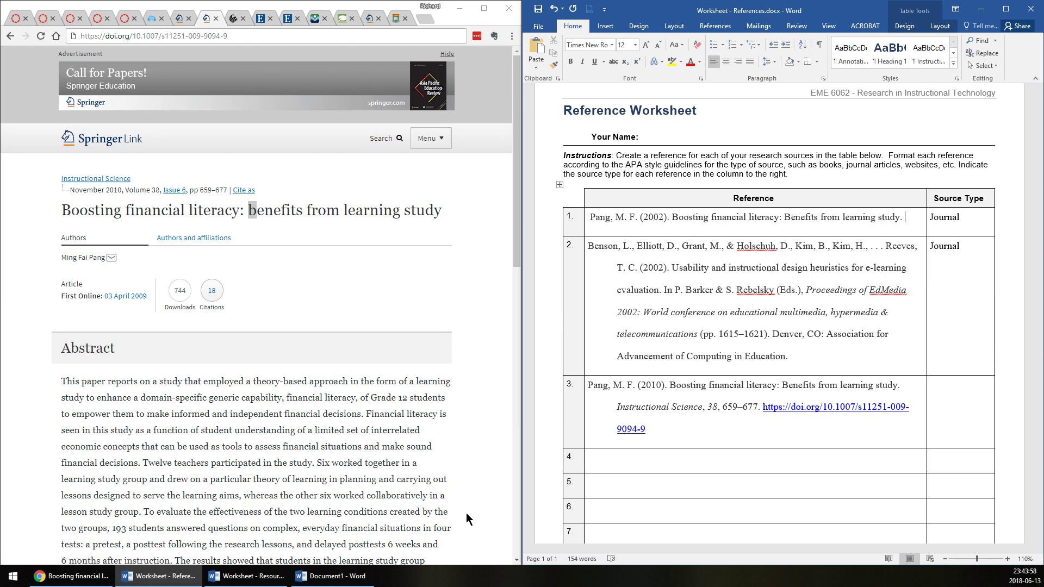
Add italic 'Instructional Science', a comma, and italic volume '38' to reference 1.
left_click_drag(135, 182, 62, 181)
key("ctrl+c")
left_click(907, 218)
key("ctrl+i")
type("I")
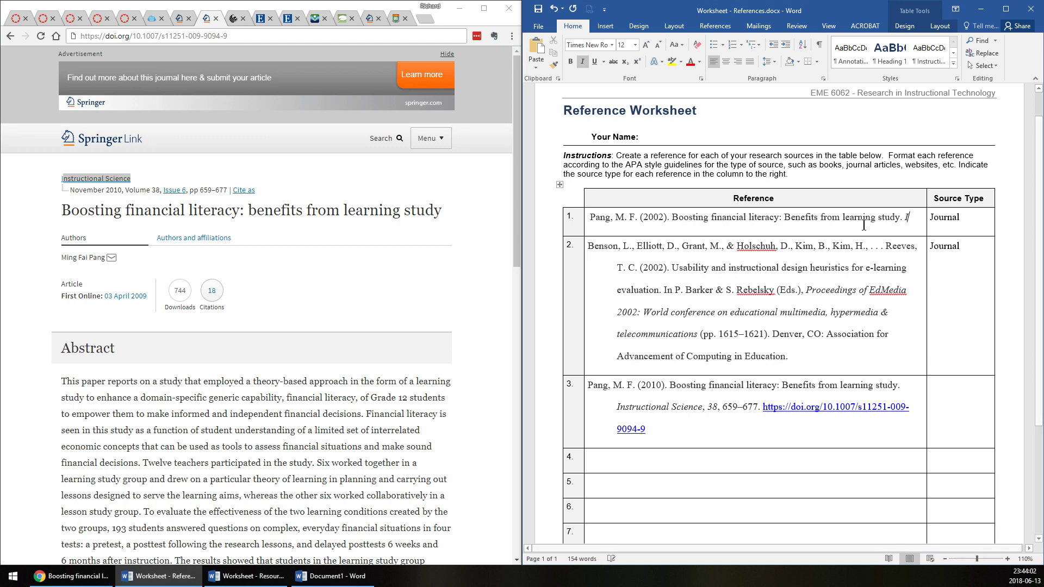
type("nstructional Scie")
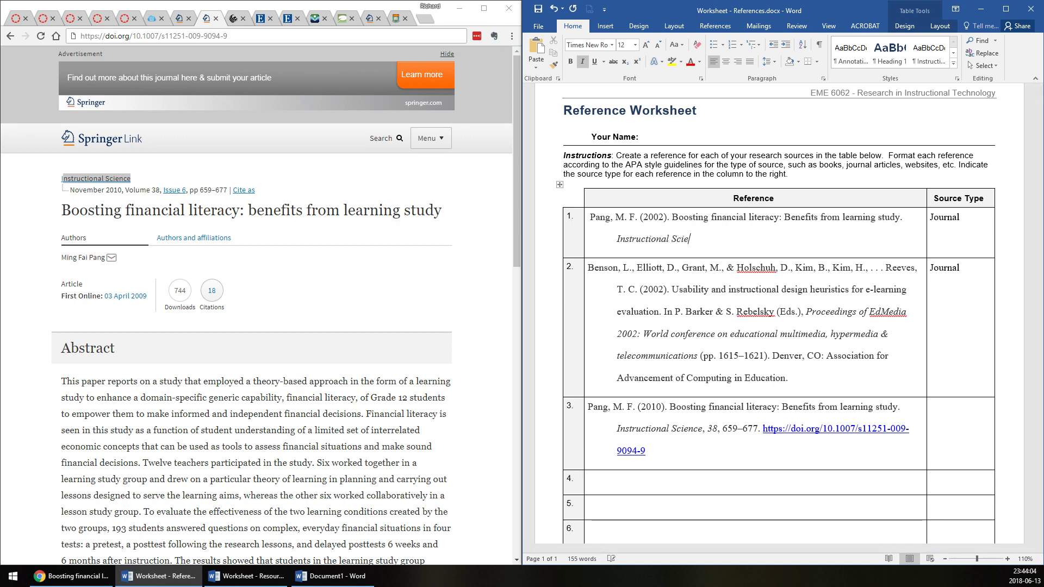
type("nce")
key("ctrl+i")
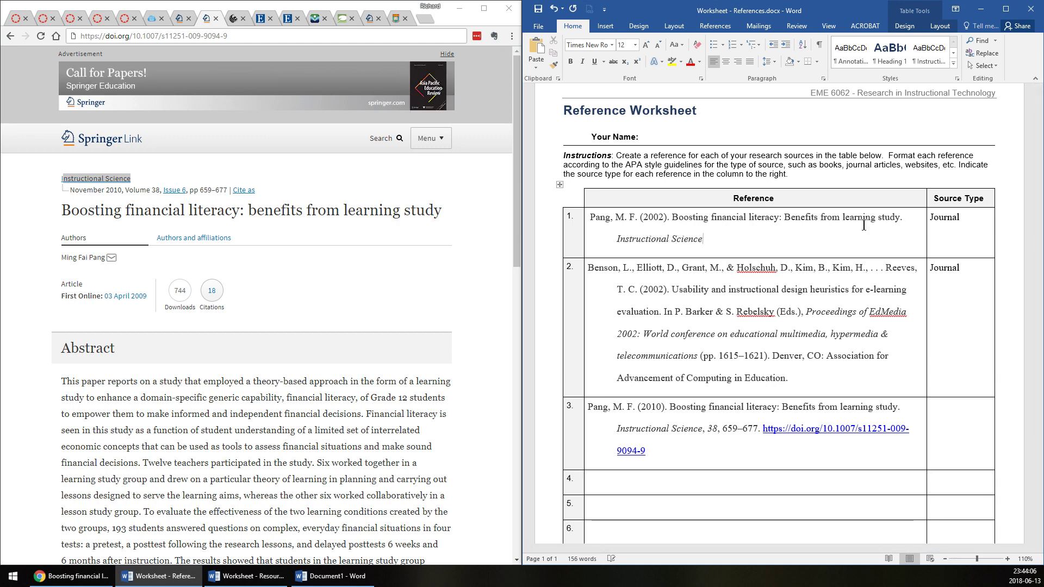
type(",")
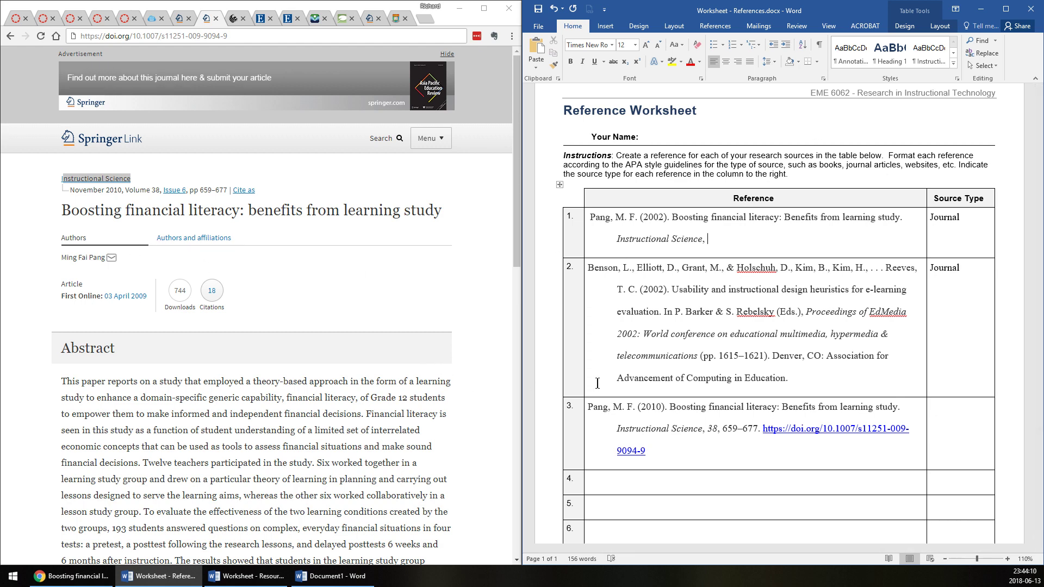
key("ctrl+i")
type("38")
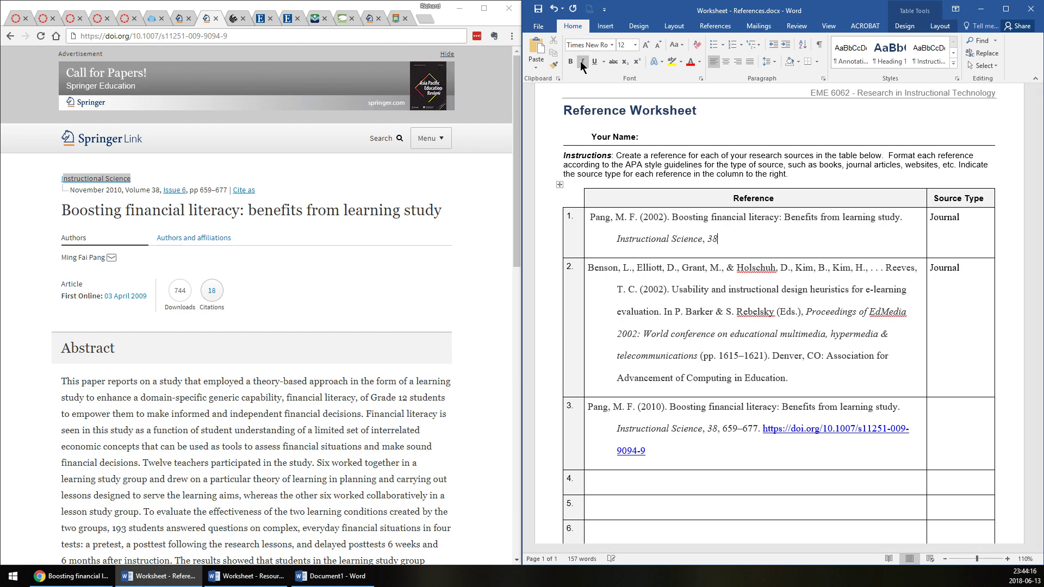
Open the Volume 38, Issue 6 contents page in a new tab and check its page ranges.
middle_click(174, 190)
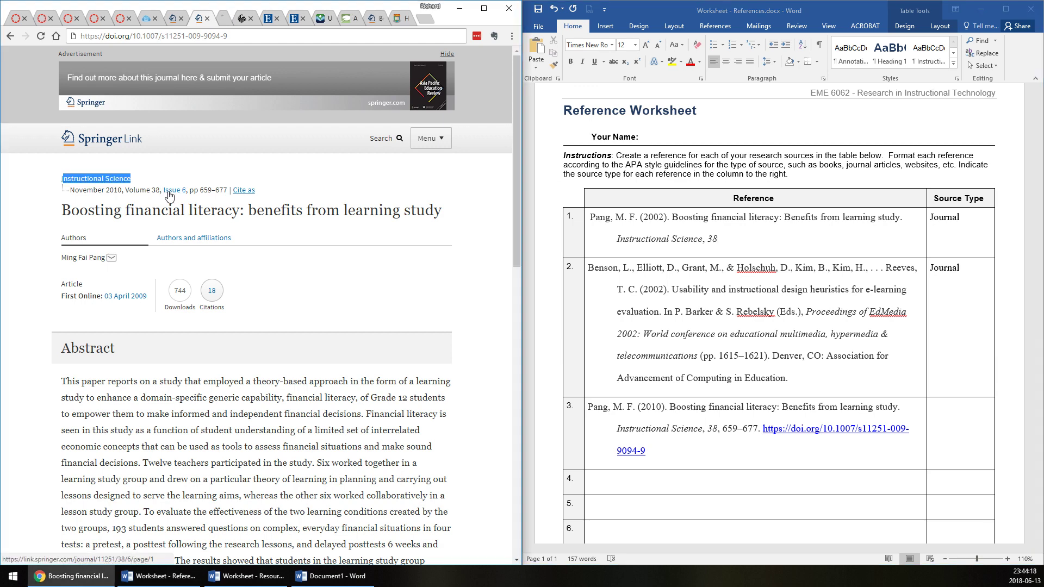
left_click(225, 21)
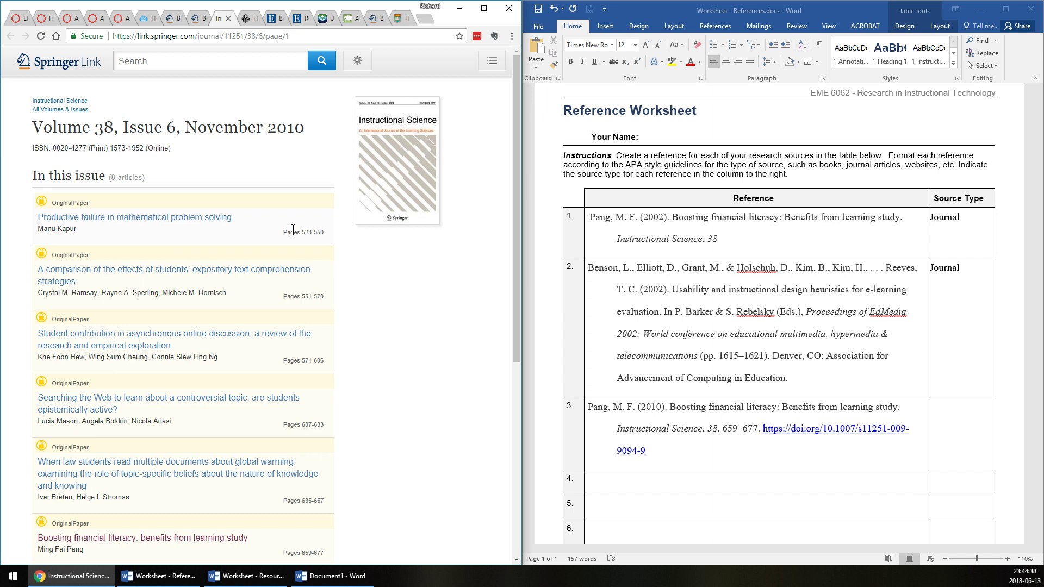
left_click(779, 239)
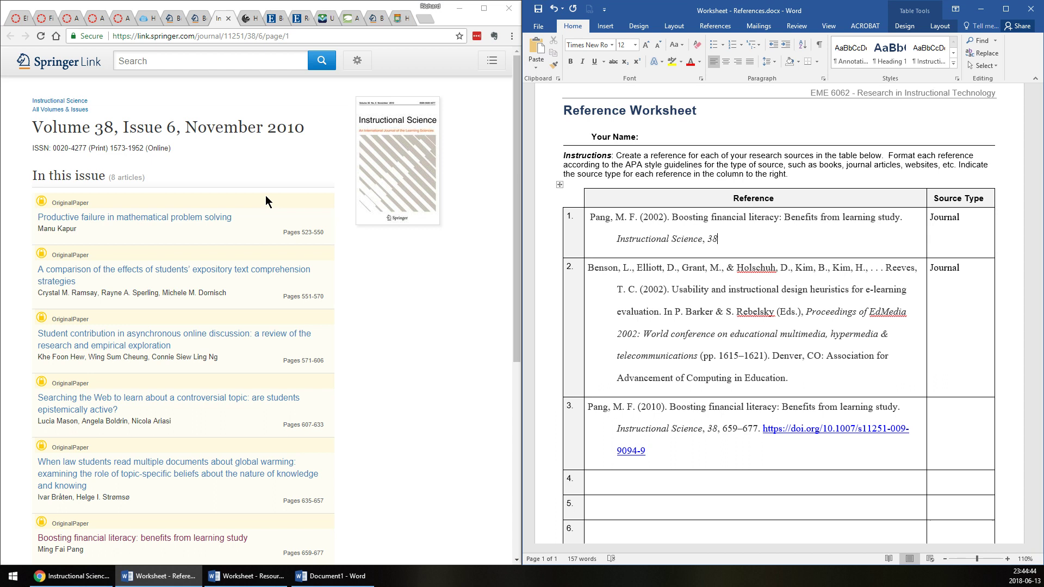
double_click(305, 232)
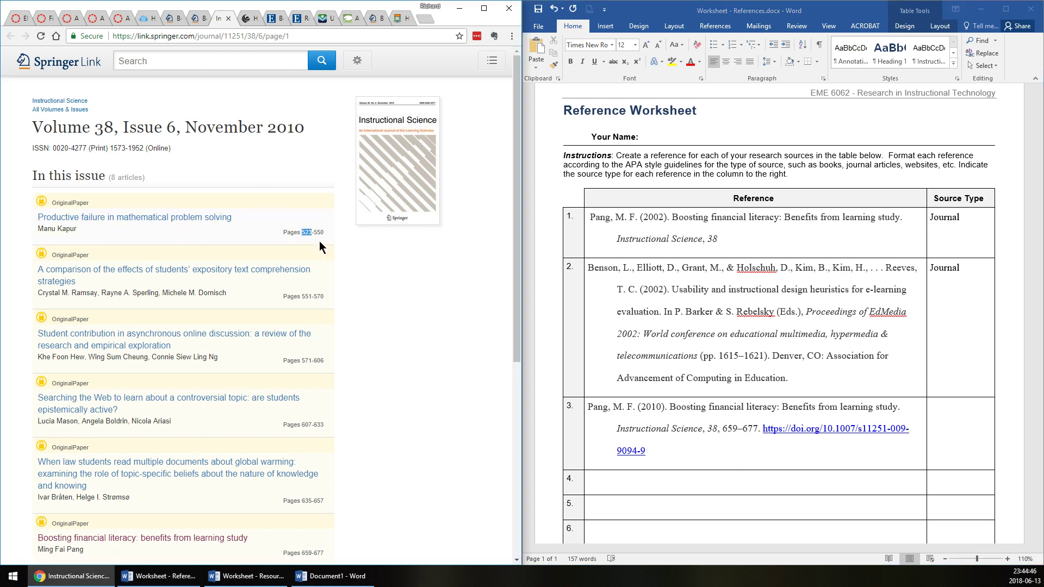
Add a comma after 38 in reference 1 with italics off, then return to the article page.
left_click(736, 236)
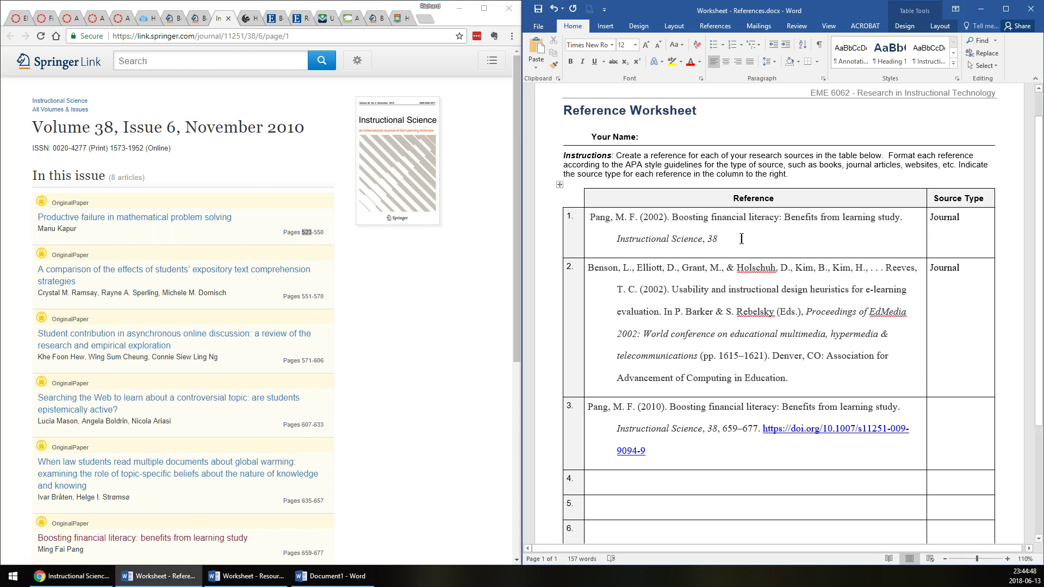
type(",")
key("BackSpace")
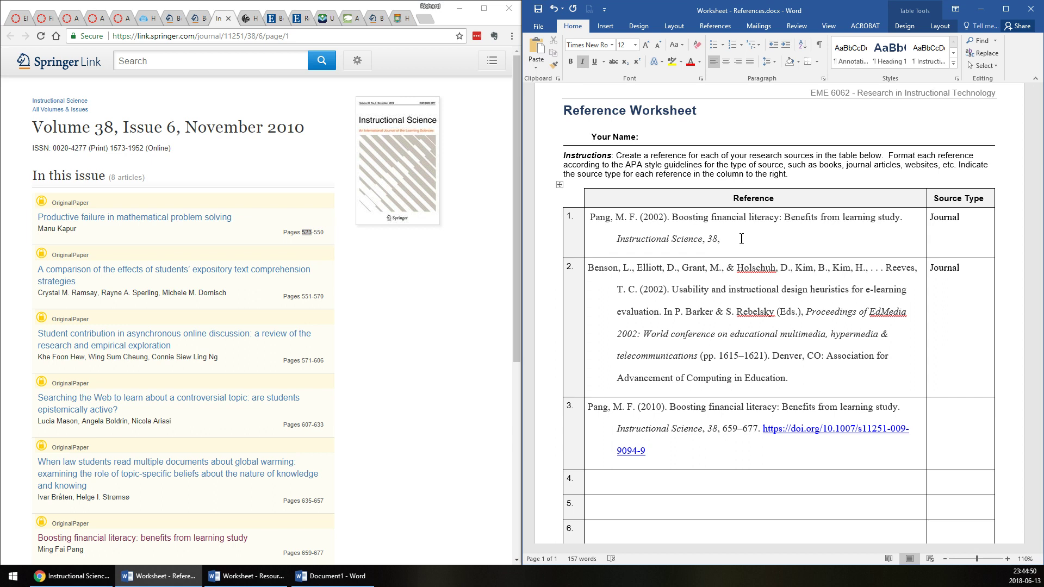
key("ctrl+i")
left_click(307, 233)
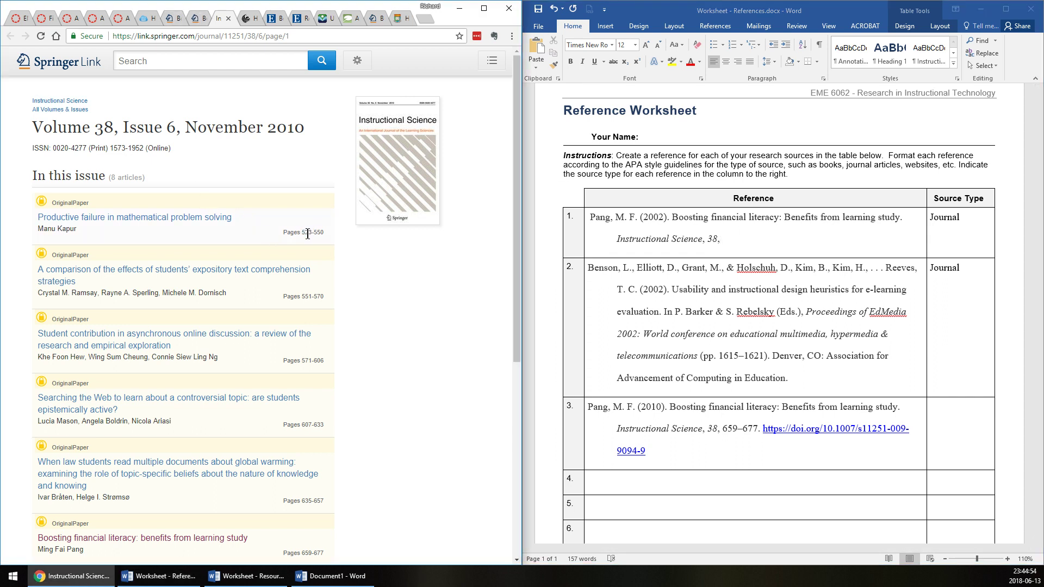
left_click(195, 20)
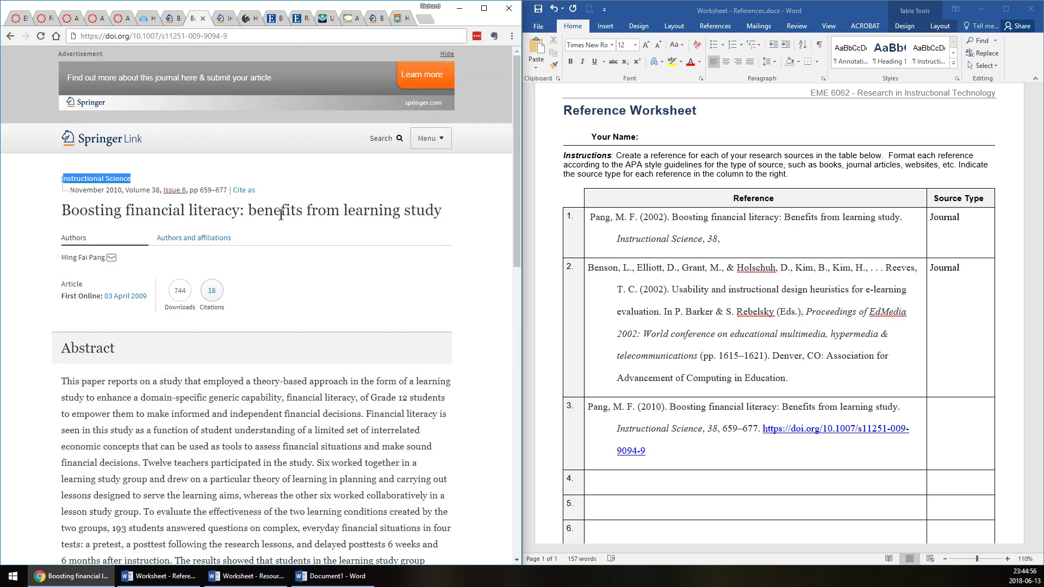
Add the page range 659–677 with an en dash and a closing period to reference 1.
left_click(794, 245)
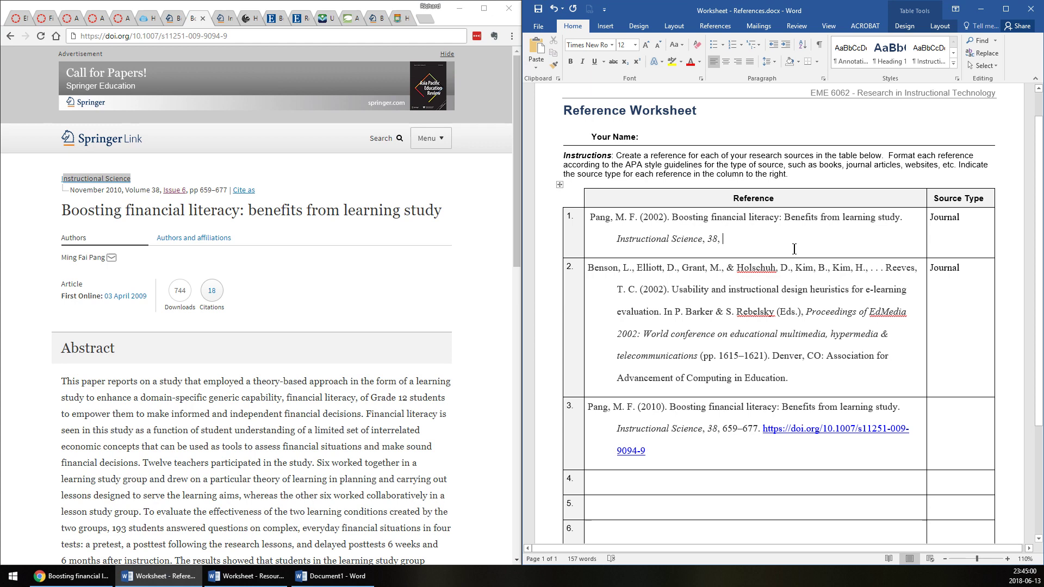
type("659")
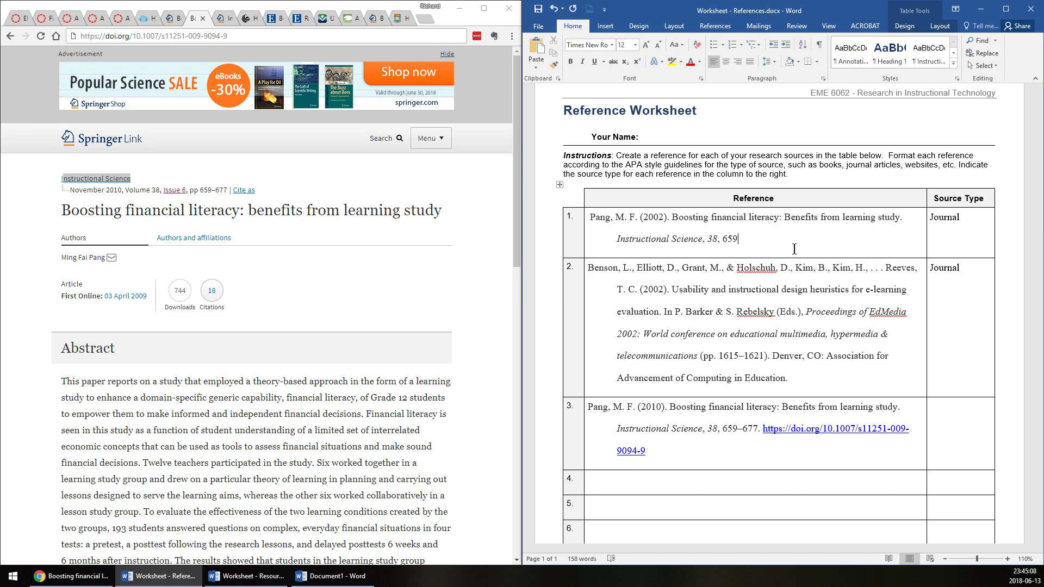
type("–")
type("677")
key("shift+Left")
type("–")
key("shift+Left")
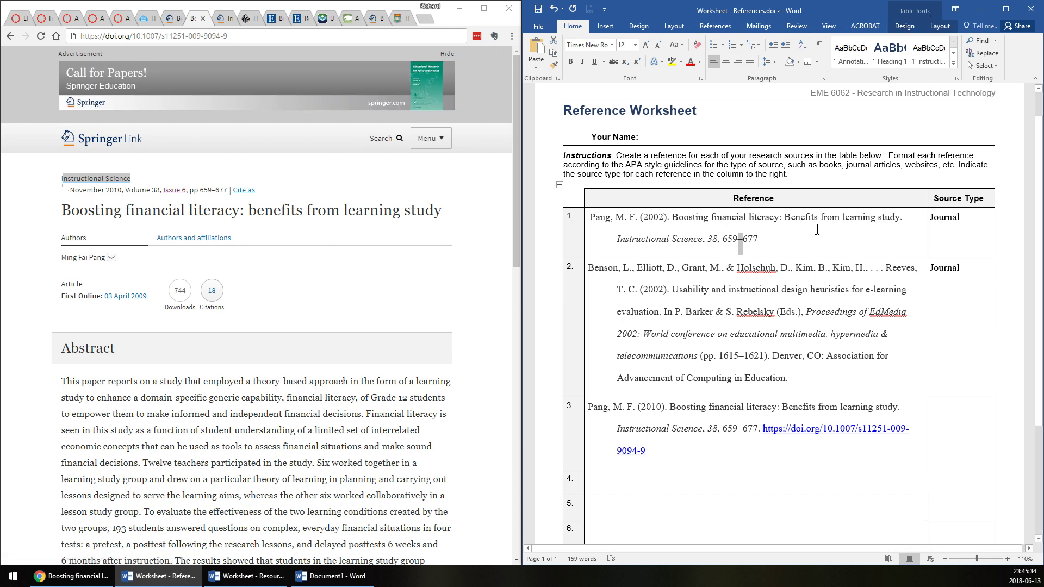
left_click(827, 242)
type(".")
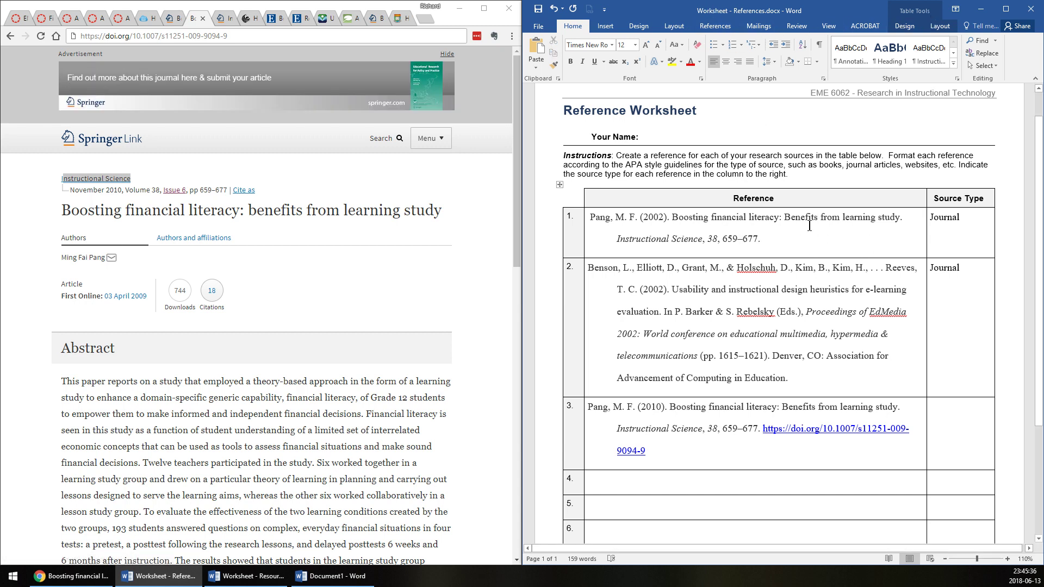
double_click(142, 38)
left_click_drag(142, 40, 247, 33)
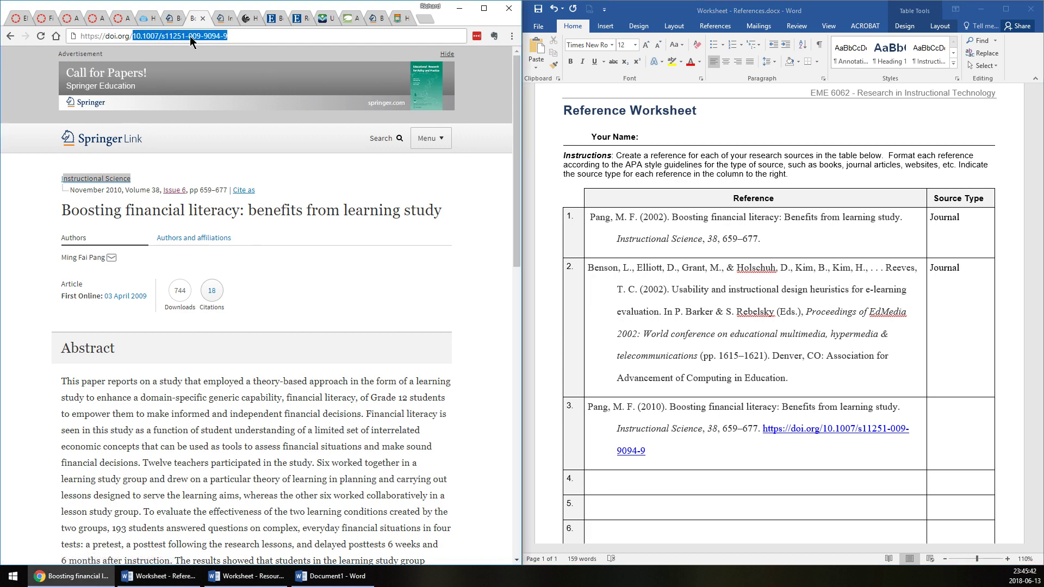
left_click(320, 212)
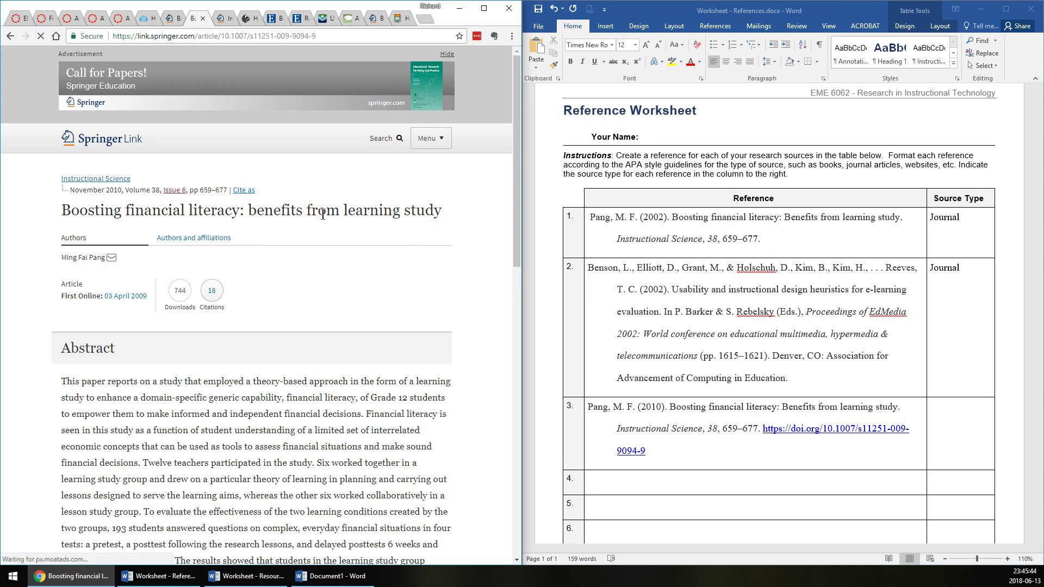
left_click(231, 38)
left_click(231, 39)
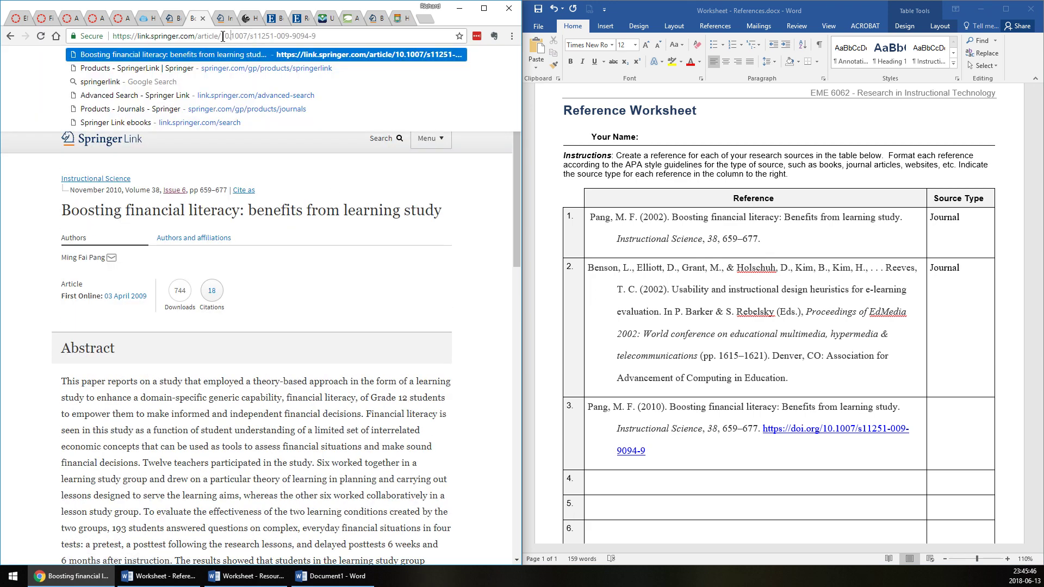
left_click_drag(220, 36, 341, 36)
key("ctrl+c")
Look through the open source tabs, including the APA Style Guidelines and journal issue pages.
left_click(227, 20)
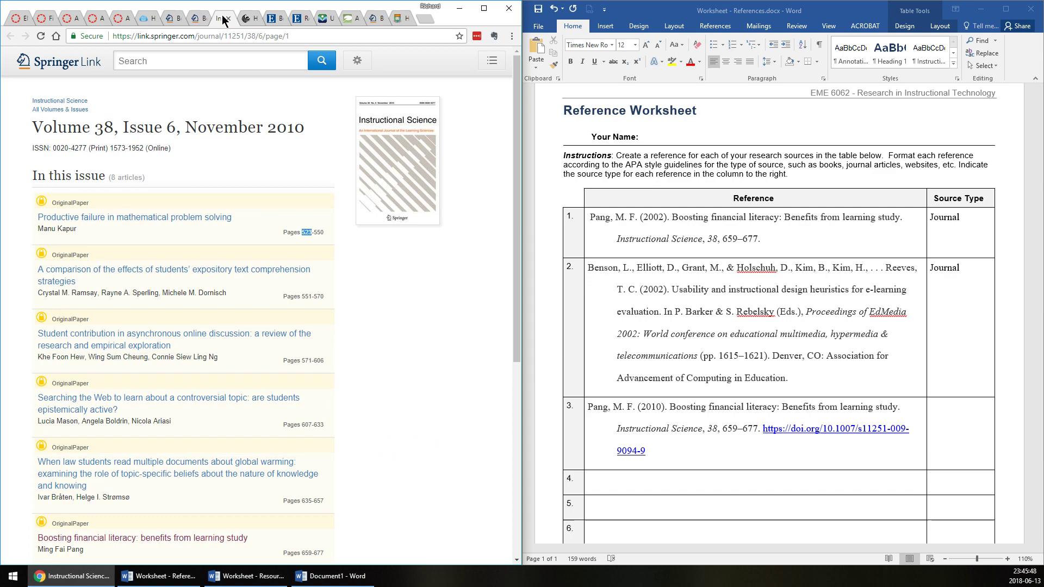
left_click(248, 18)
left_click(177, 18)
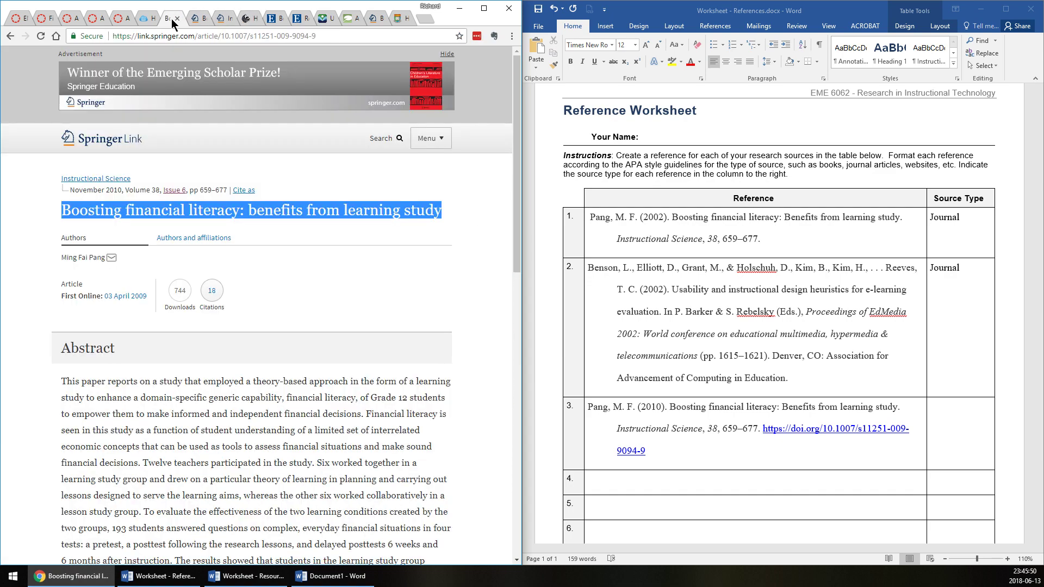
key("ctrl+shift+Tab")
key("ctrl+Tab")
key("ctrl+Tab")
key("ctrl+Tab")
key("ctrl+Tab")
key("ctrl+Tab")
key("ctrl+Tab")
key("ctrl+Tab")
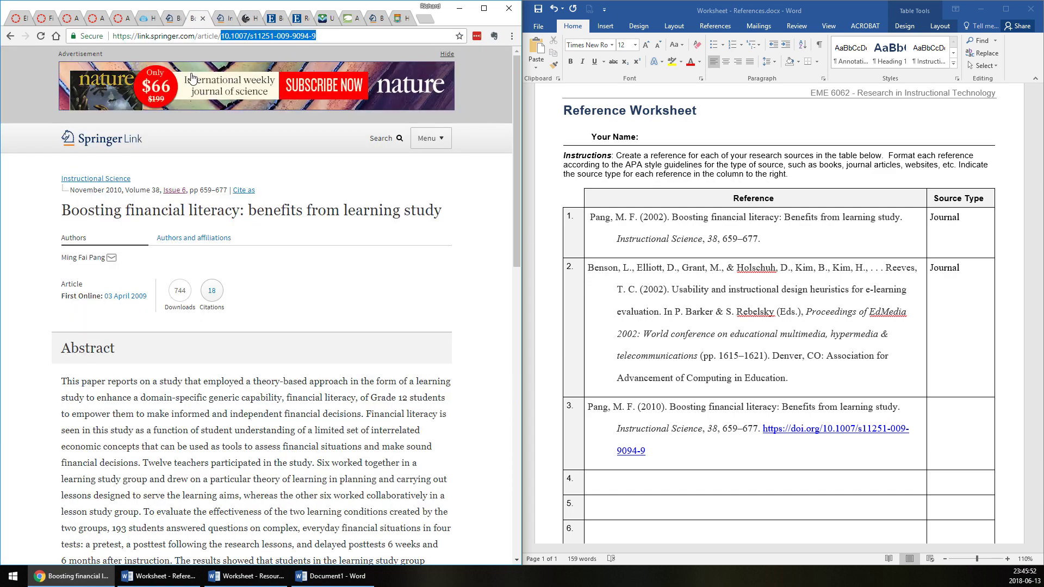
key("ctrl+Tab")
key("ctrl+Tab")
key("ctrl+Tab")
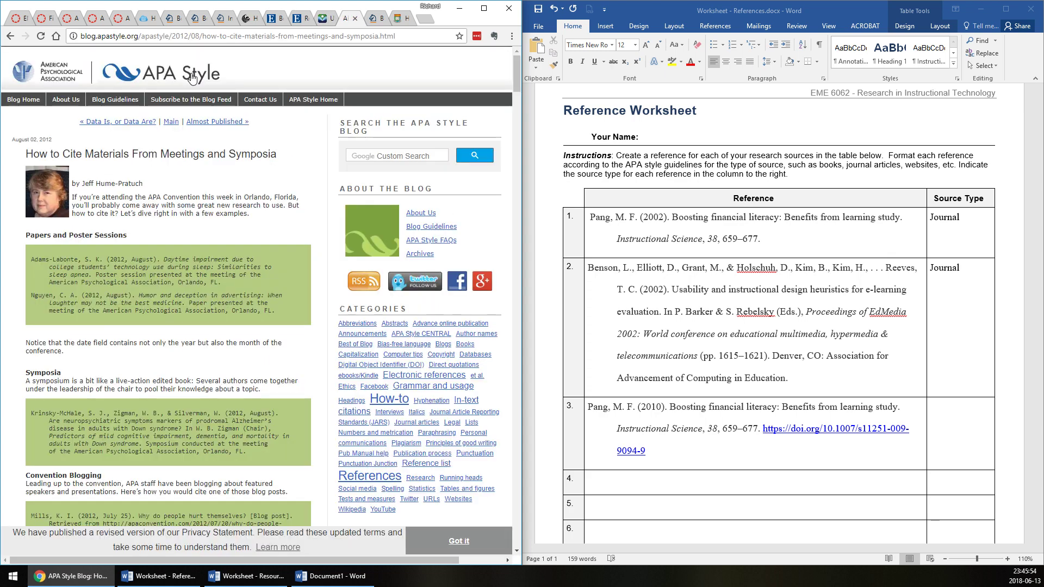
left_click(125, 20)
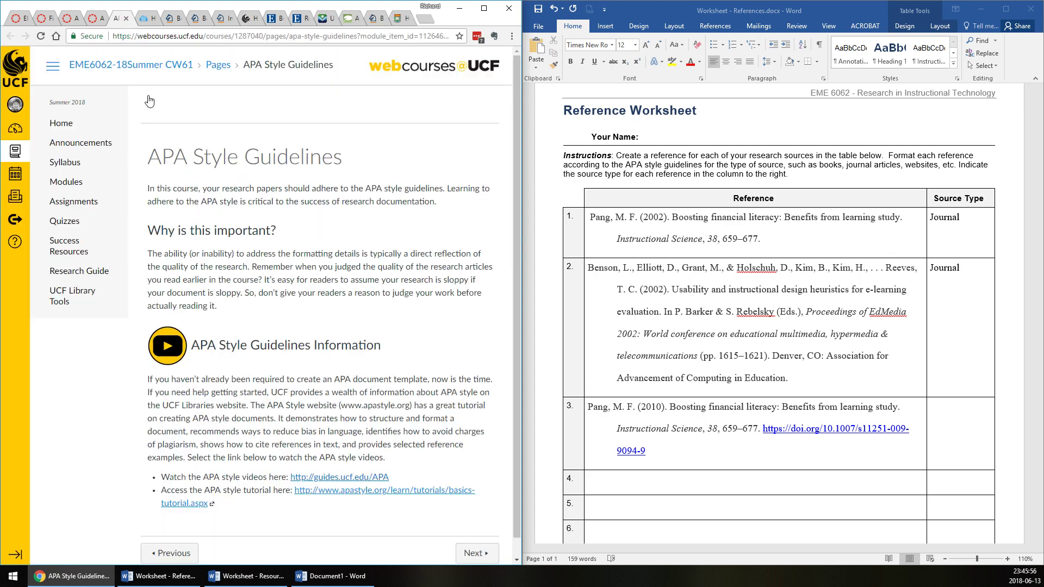
left_click(170, 18)
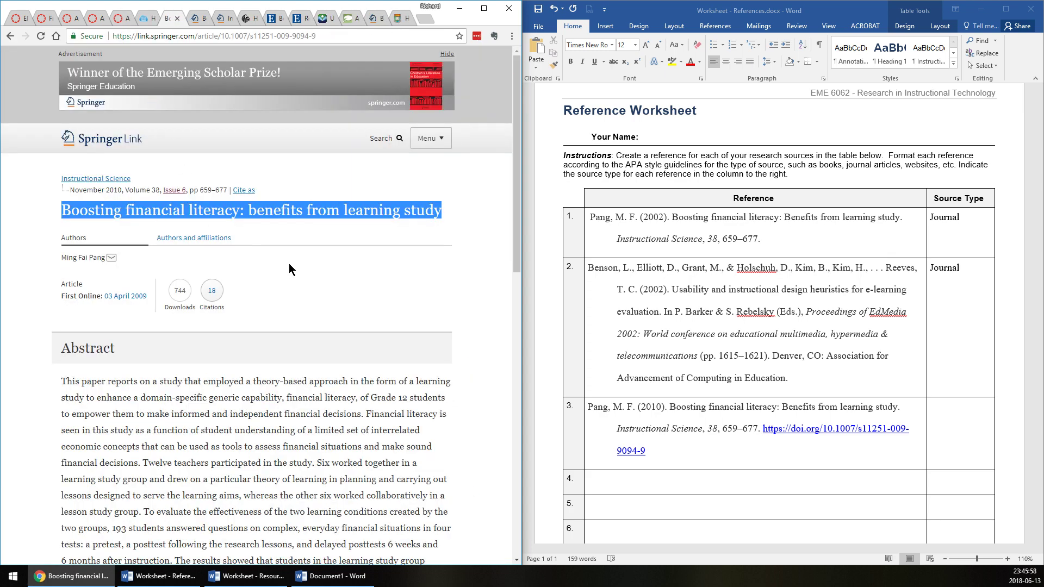
key("ctrl+Tab")
key("ctrl+Tab")
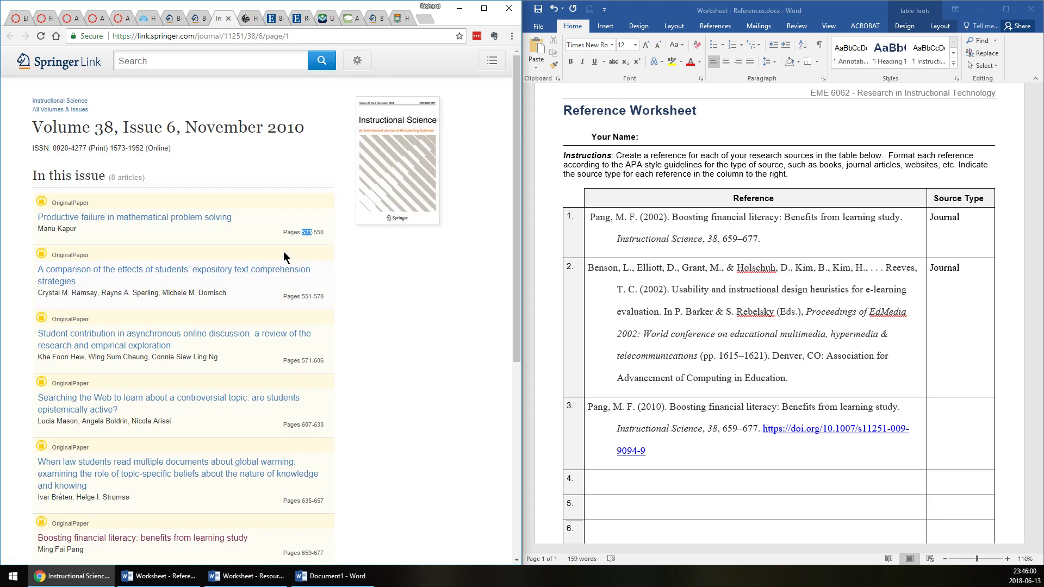
Append the doi.org prefix and pasted DOI to reference 1, removing the extra space.
left_click(794, 254)
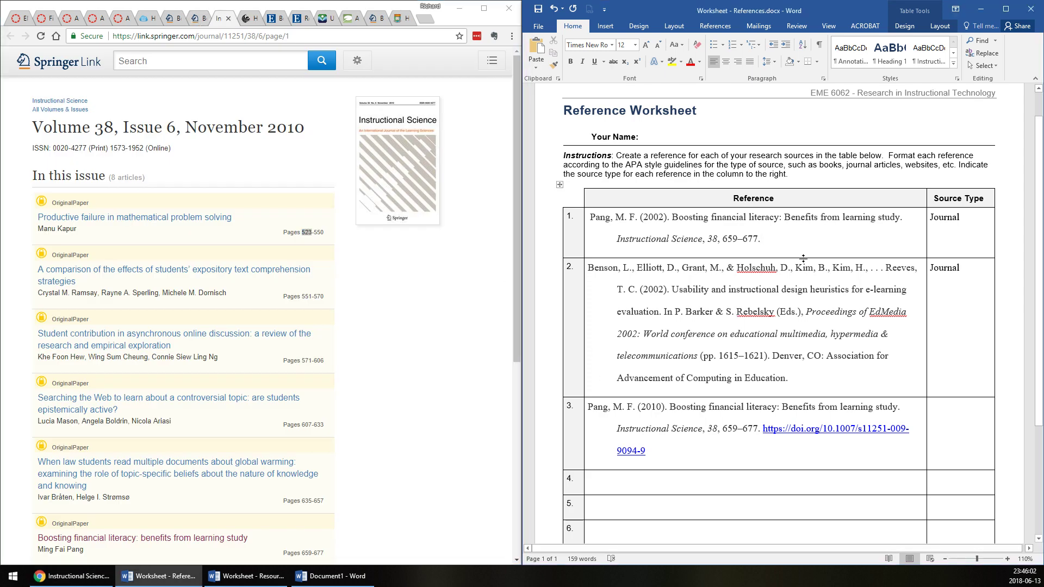
type("httsps://doi.org/")
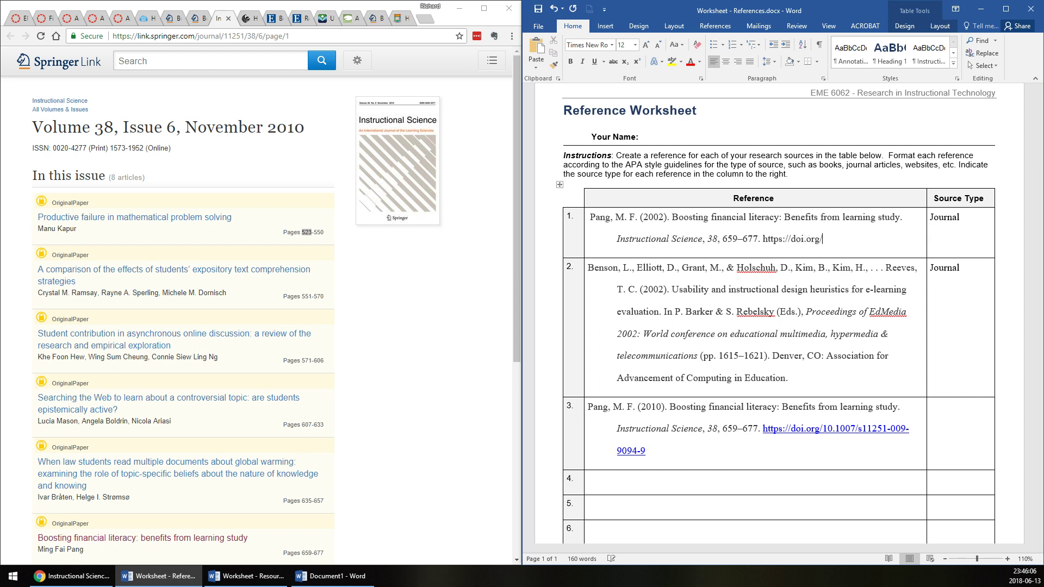
key("ctrl+v")
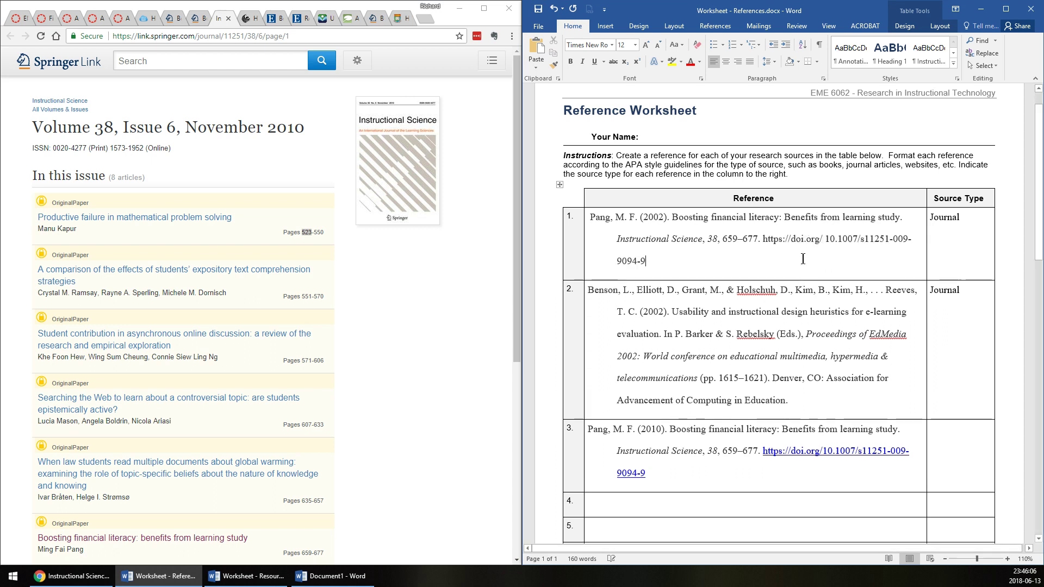
left_click(825, 241)
key("BackSpace")
key("Down")
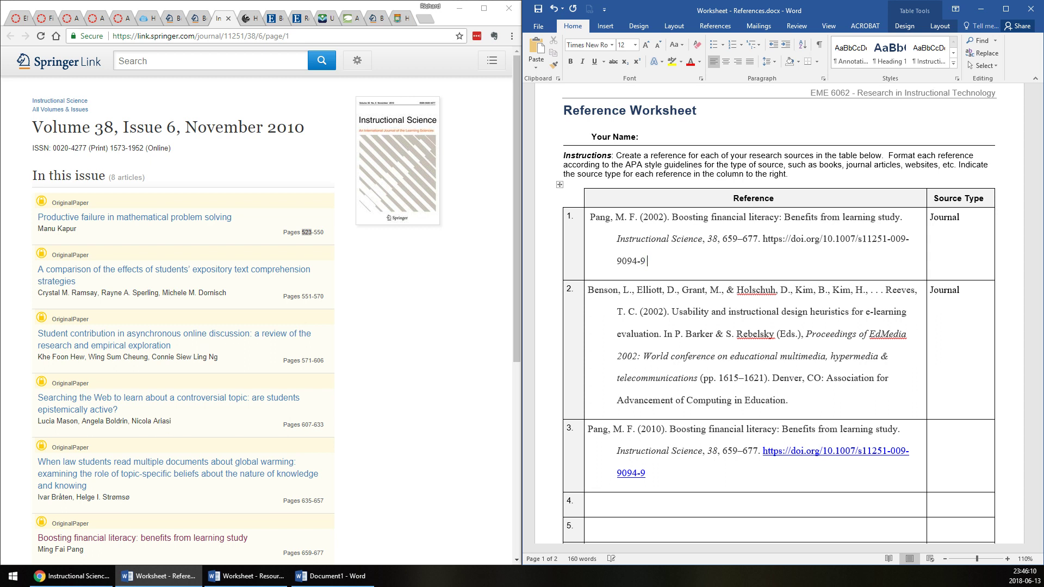
Open reference 1's DOI link in the browser and check the Springer article's address.
right_click(862, 239)
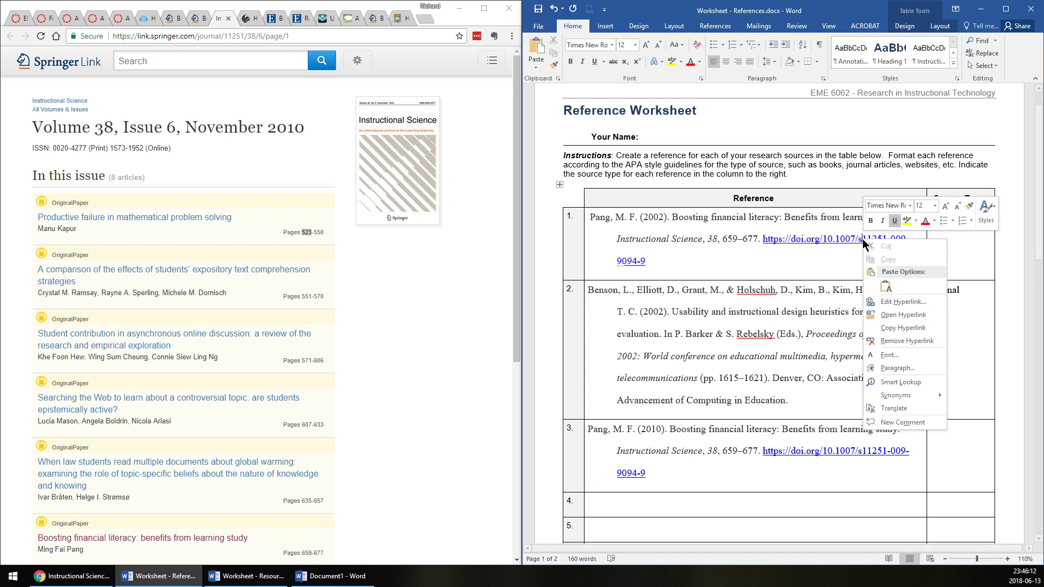
left_click(907, 321)
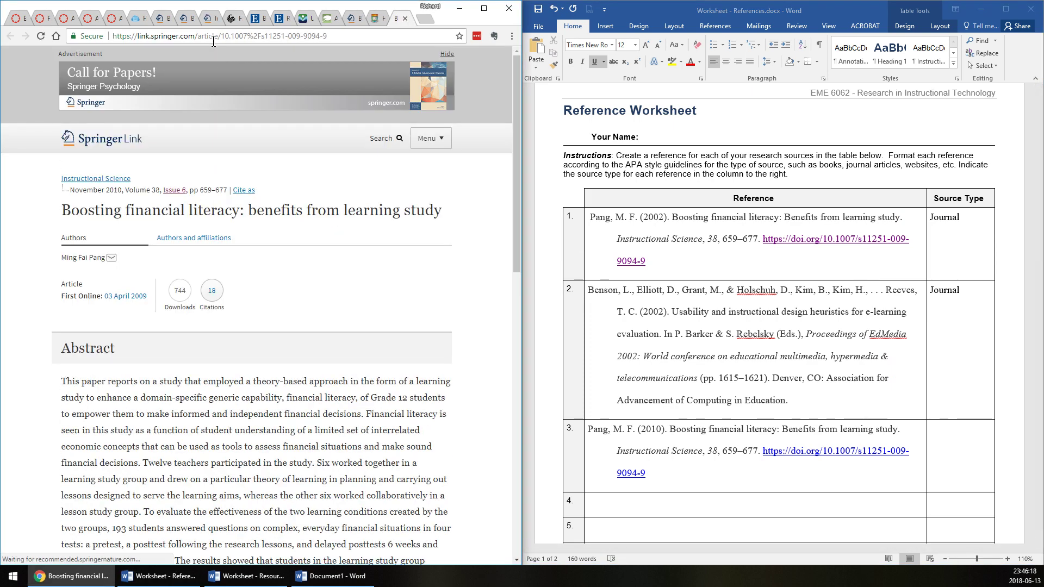
left_click(214, 38)
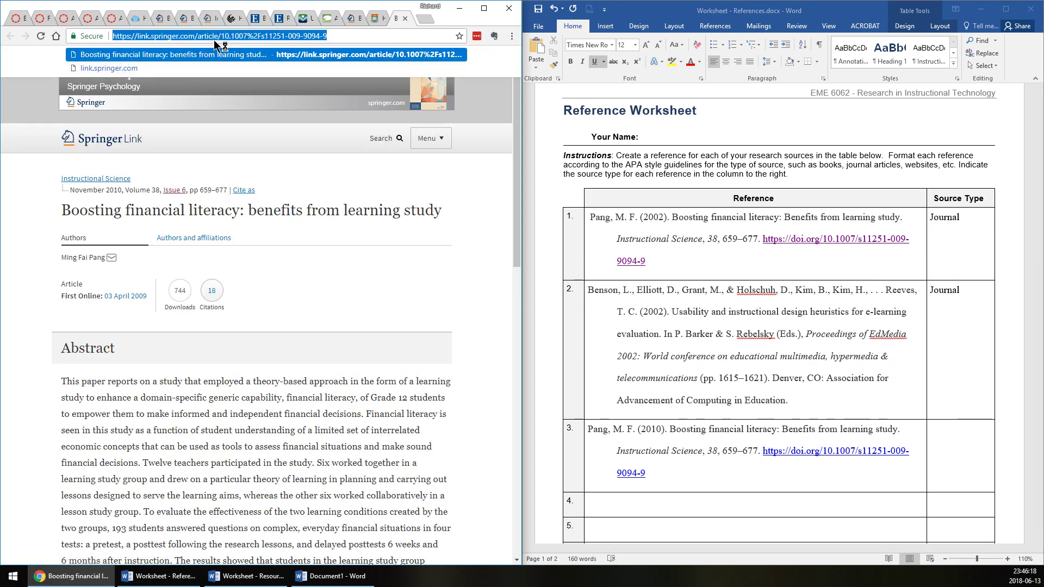
left_click(313, 203)
left_click(792, 242)
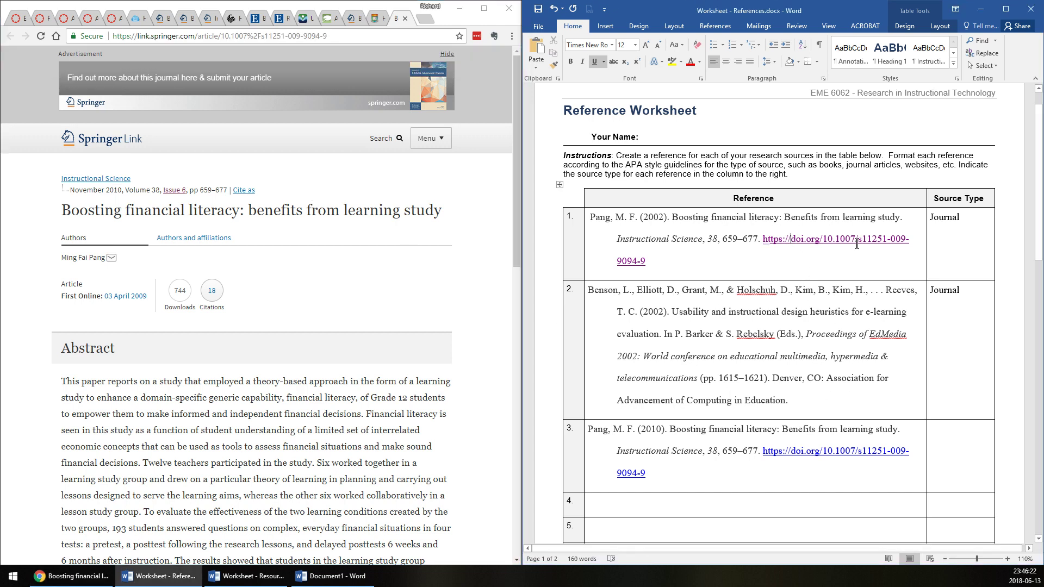
type("dx.")
key("BackSpace")
key("BackSpace")
key("BackSpace")
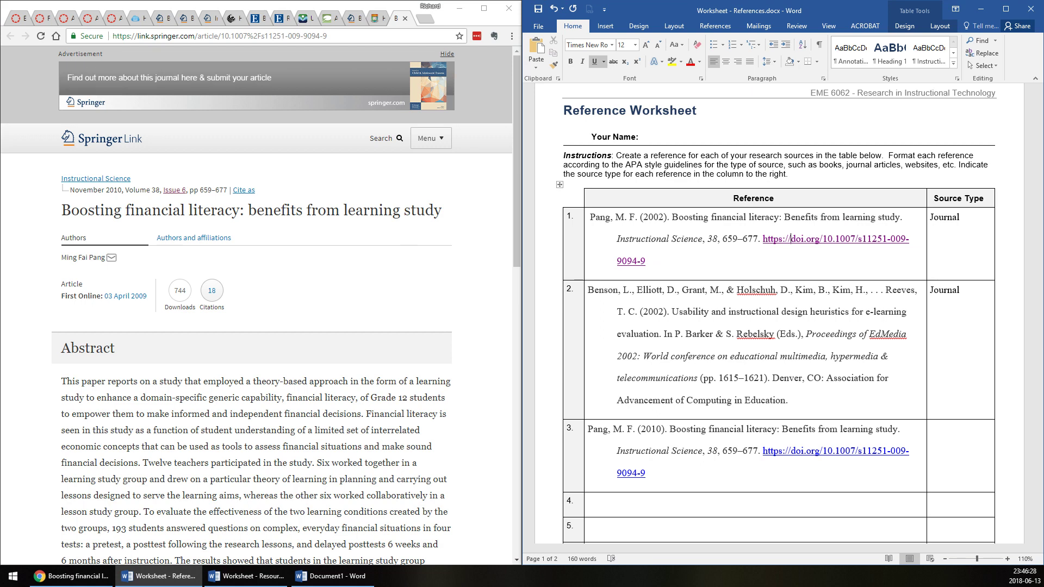
Visit the Crossref site in a new browser tab, then close it.
left_click(425, 300)
key("ctrl+t")
type("crossref.")
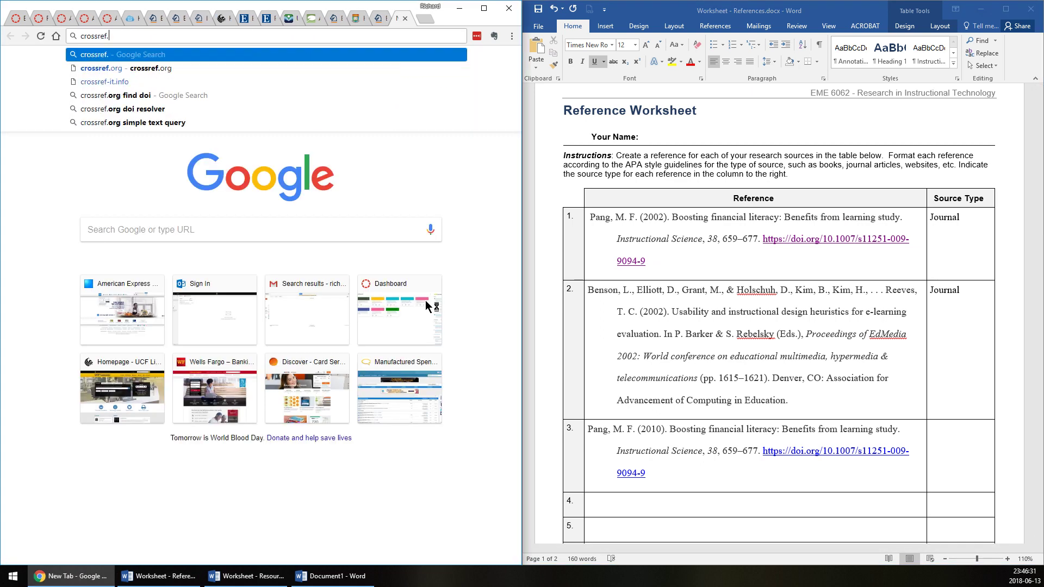
key("Return")
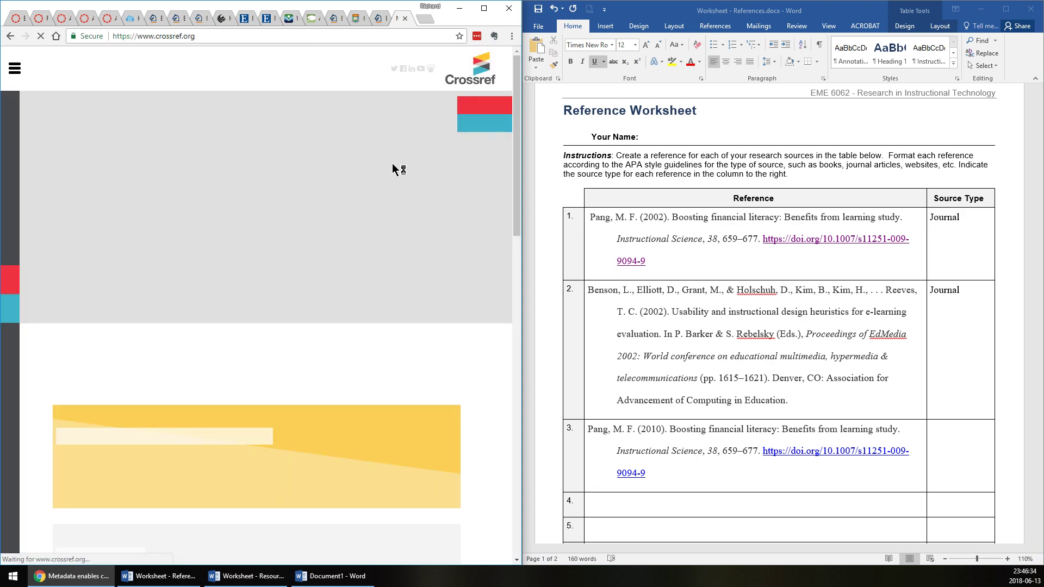
left_click(405, 19)
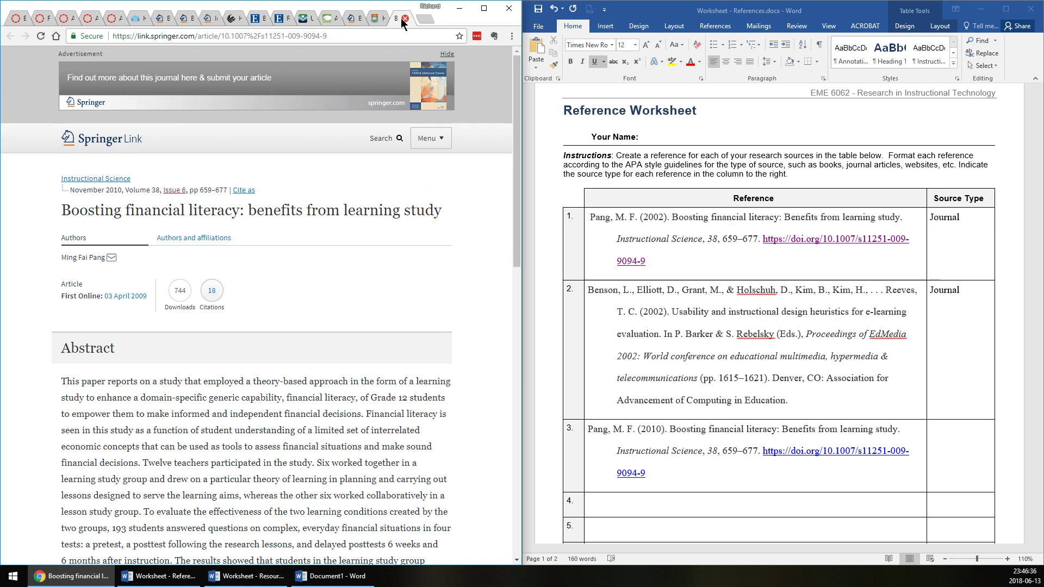
Check reference 2's title in Word, then go to the APA blog post on citing meetings.
left_click(718, 345)
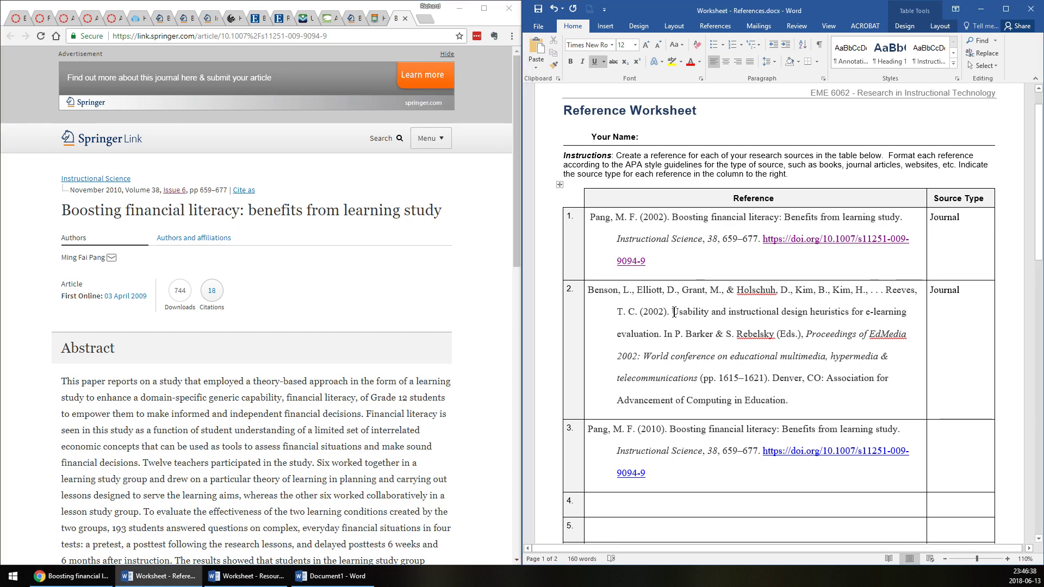
left_click_drag(673, 312, 655, 334)
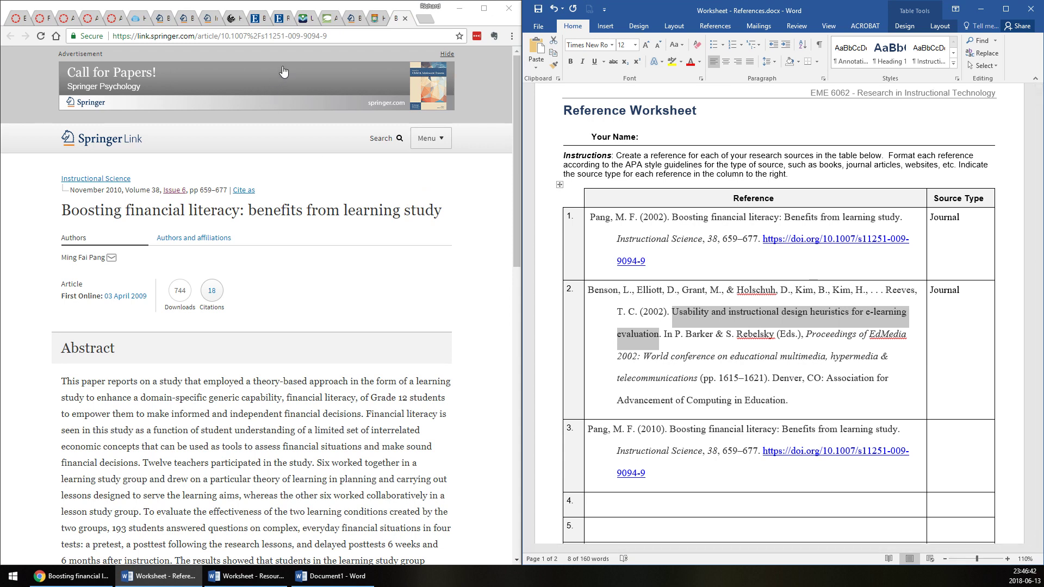
left_click(302, 18)
left_click(327, 18)
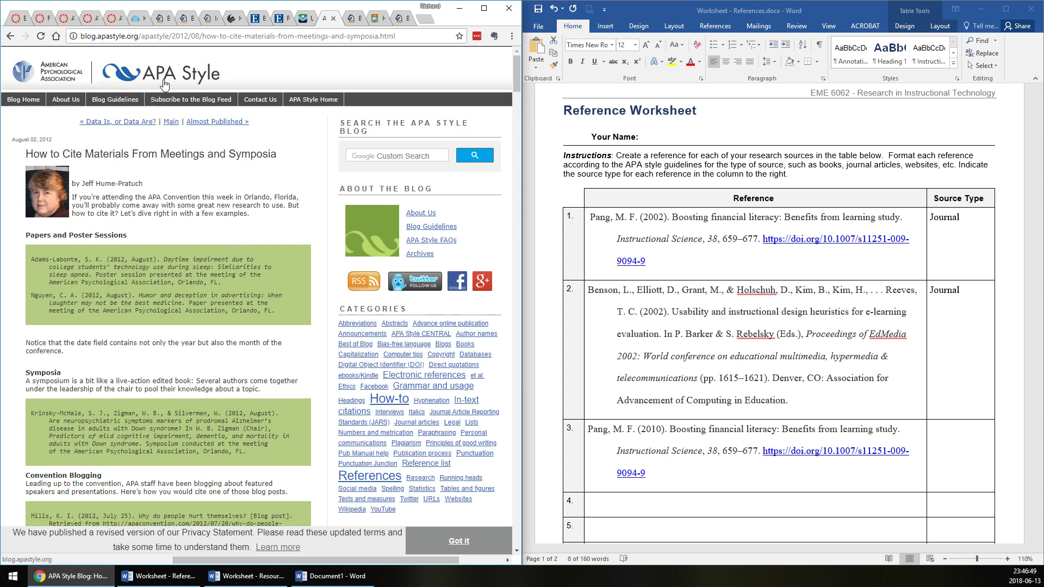
middle_click(71, 75)
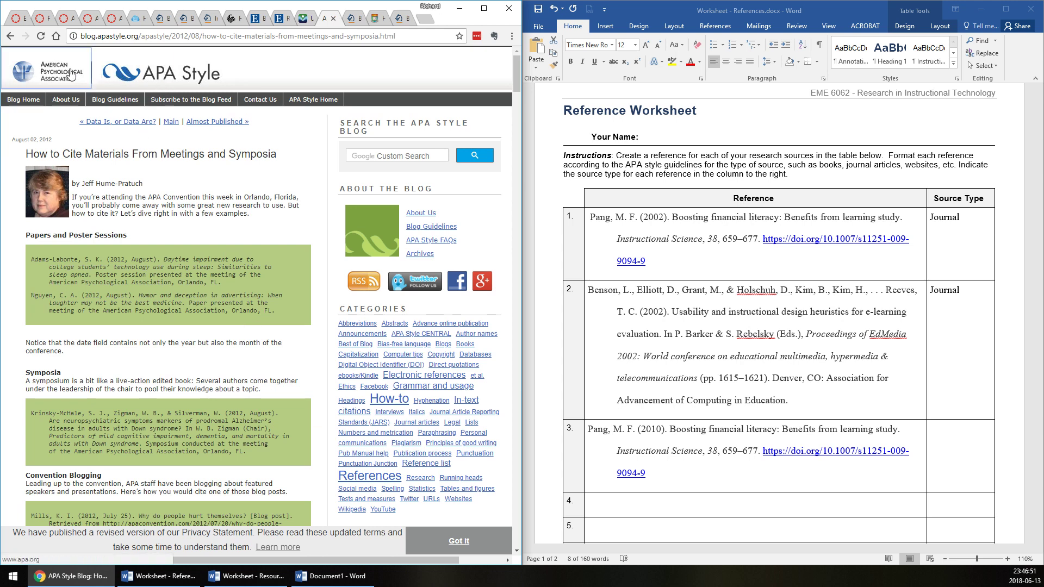
left_click(331, 18)
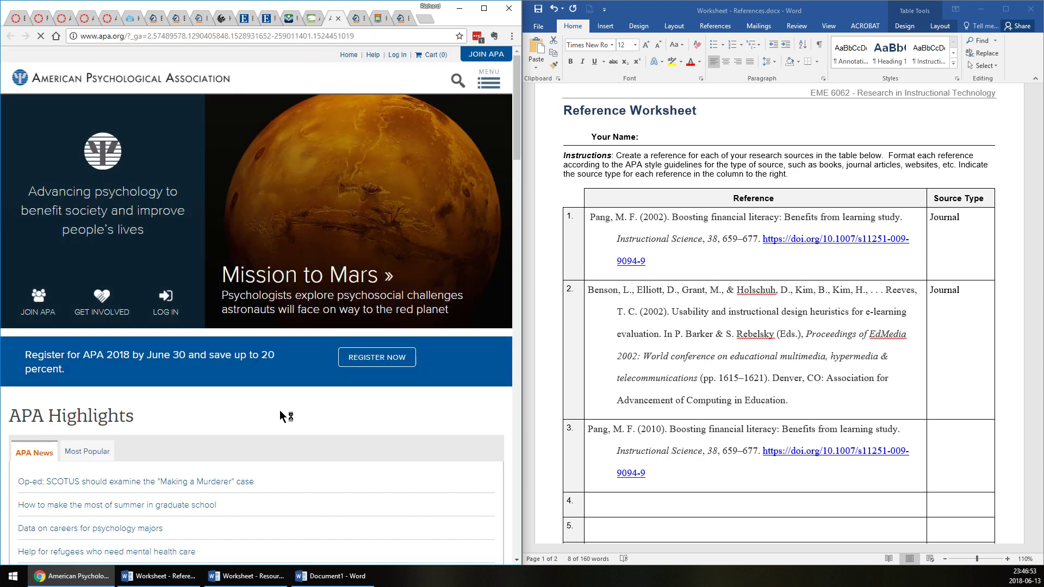
left_click(338, 19)
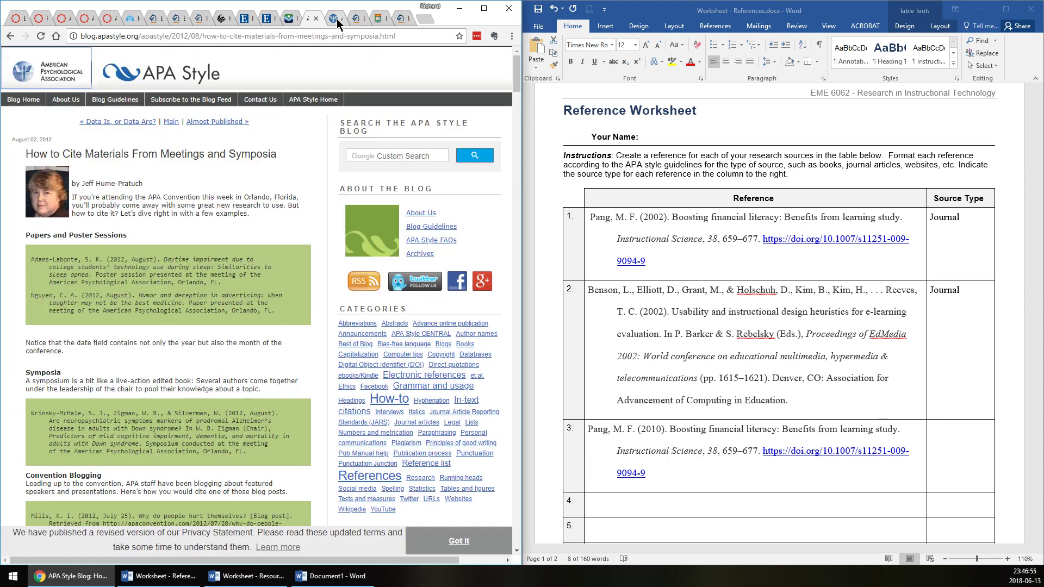
Browse the APA Style Blog home page and its number examples.
left_click(180, 81)
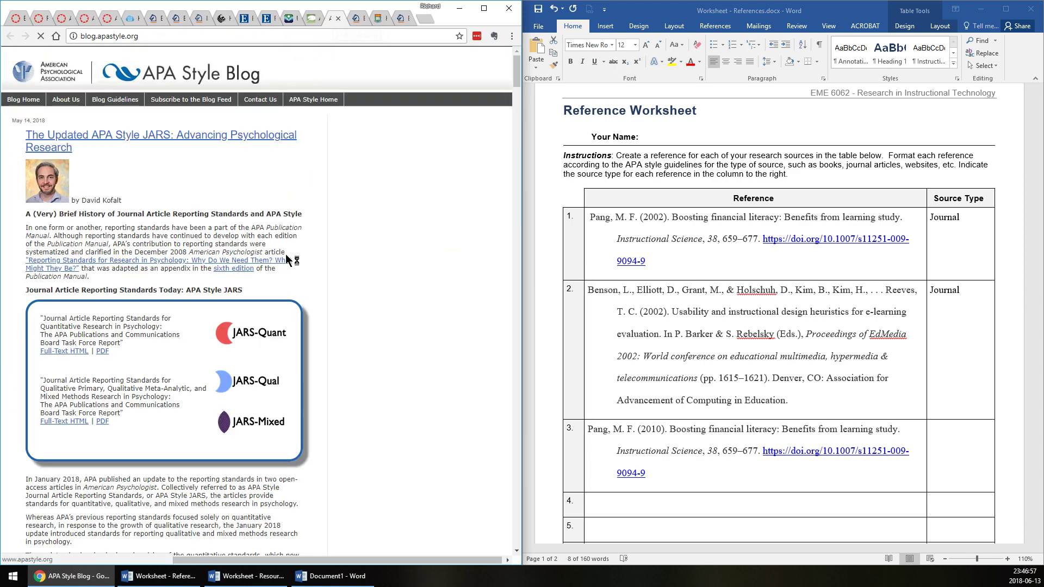
scroll(162, 345, "down", 12)
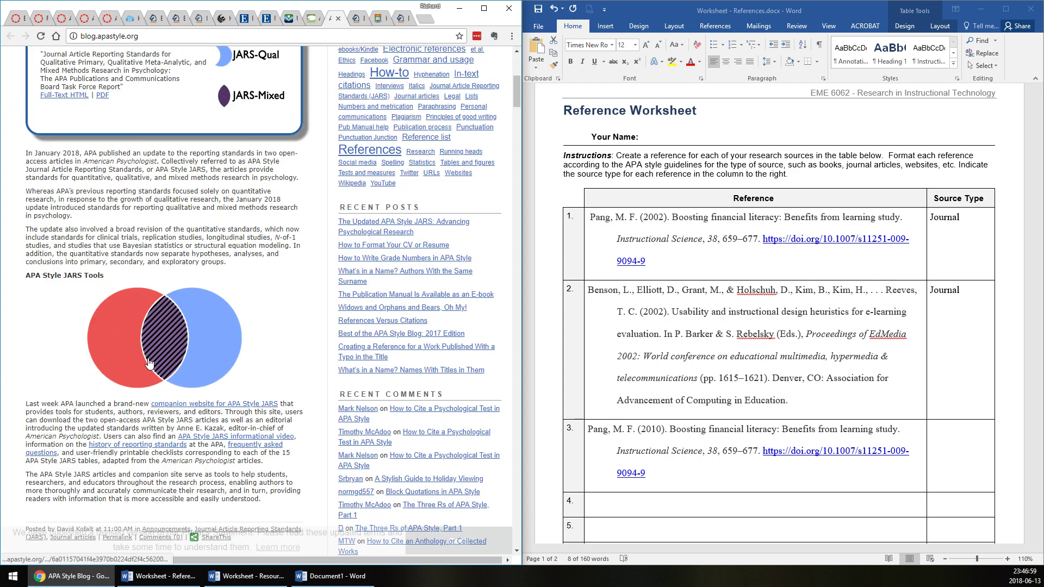
scroll(162, 345, "down", 15)
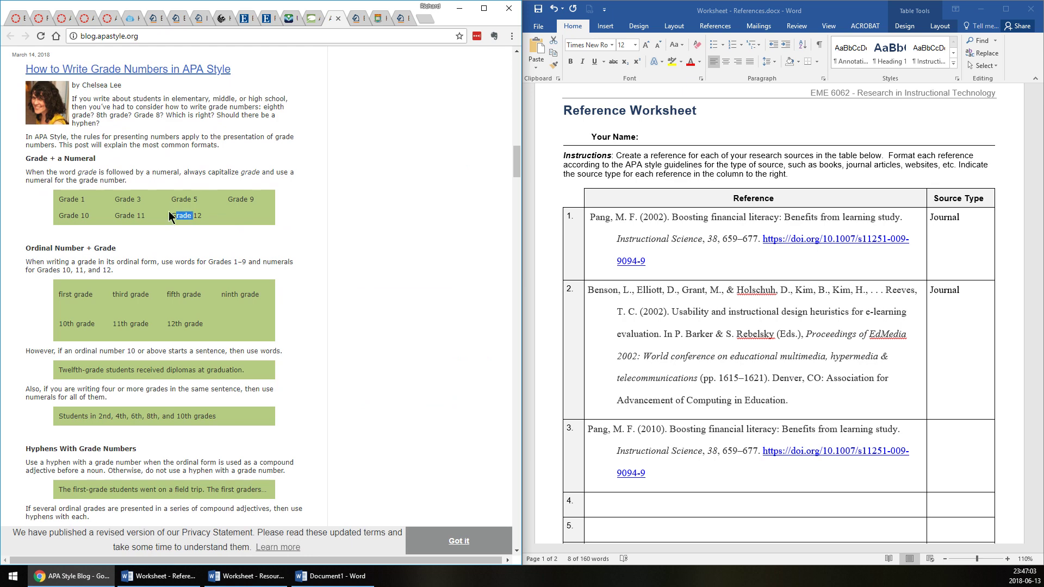
left_click_drag(169, 211, 95, 198)
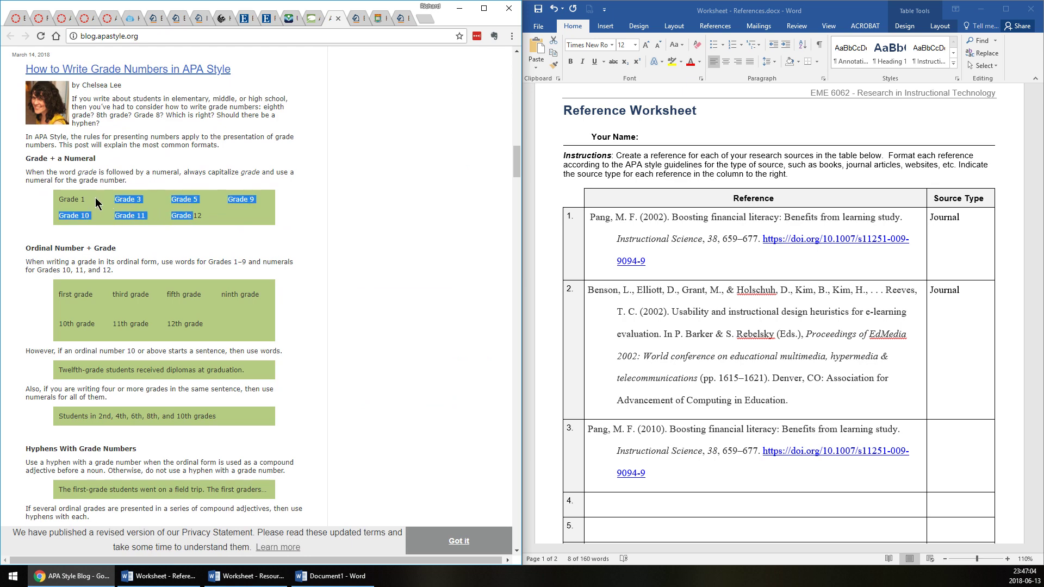
Select the Published Proceedings example reference in the meetings and symposia post.
left_click(308, 19)
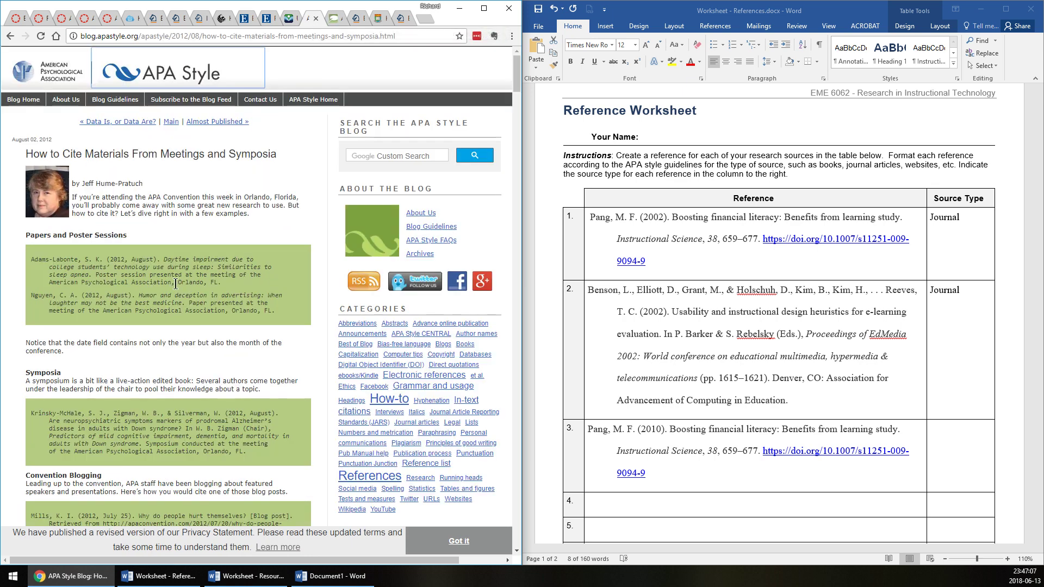
scroll(190, 367, "down", 2)
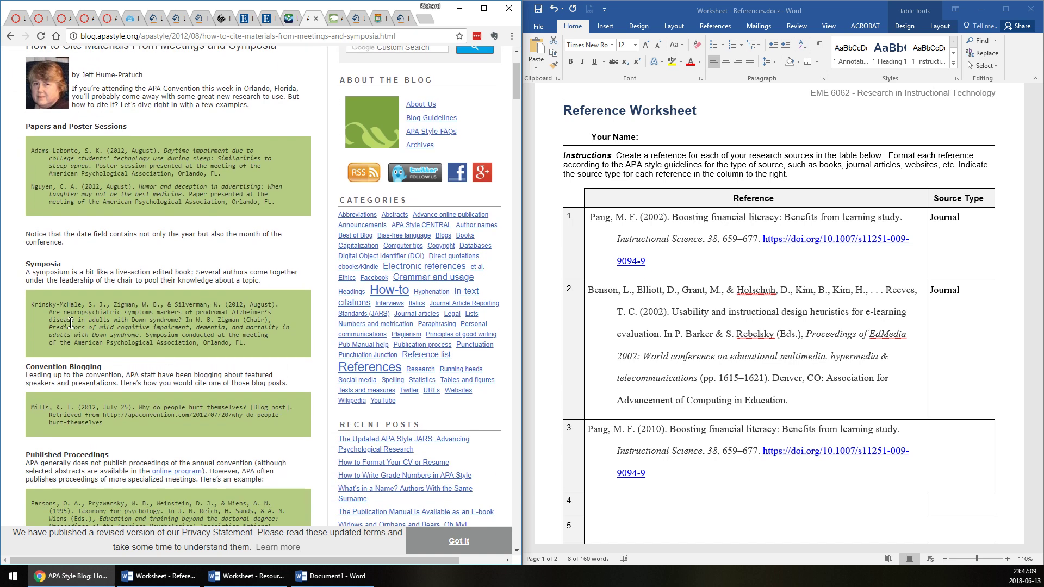
scroll(71, 322, "down", 2)
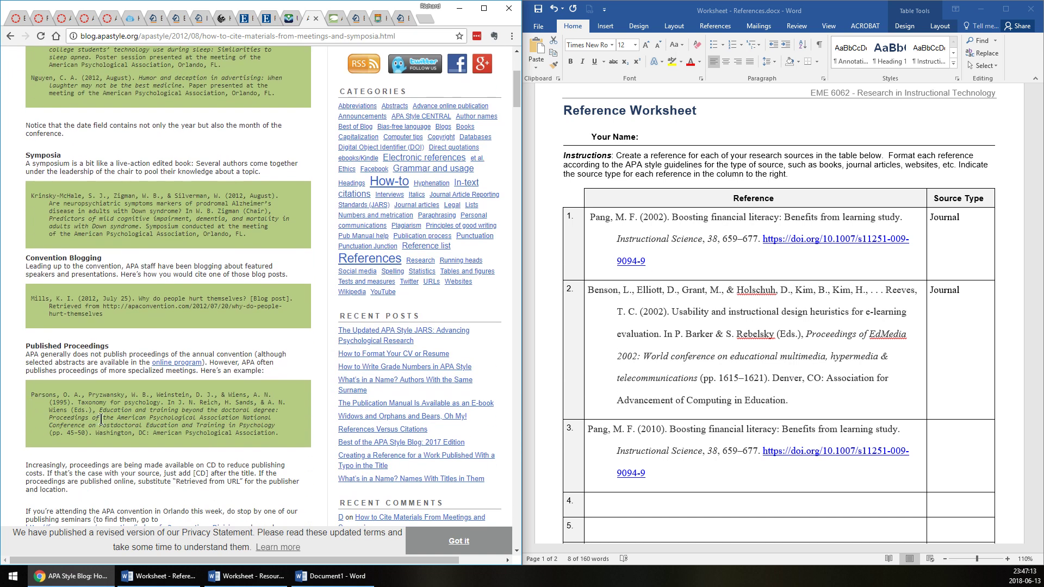
left_click_drag(31, 396, 198, 403)
left_click_drag(268, 426, 46, 393)
Copy the proceedings example and paste it over row 3's reference as plain text.
right_click(47, 394)
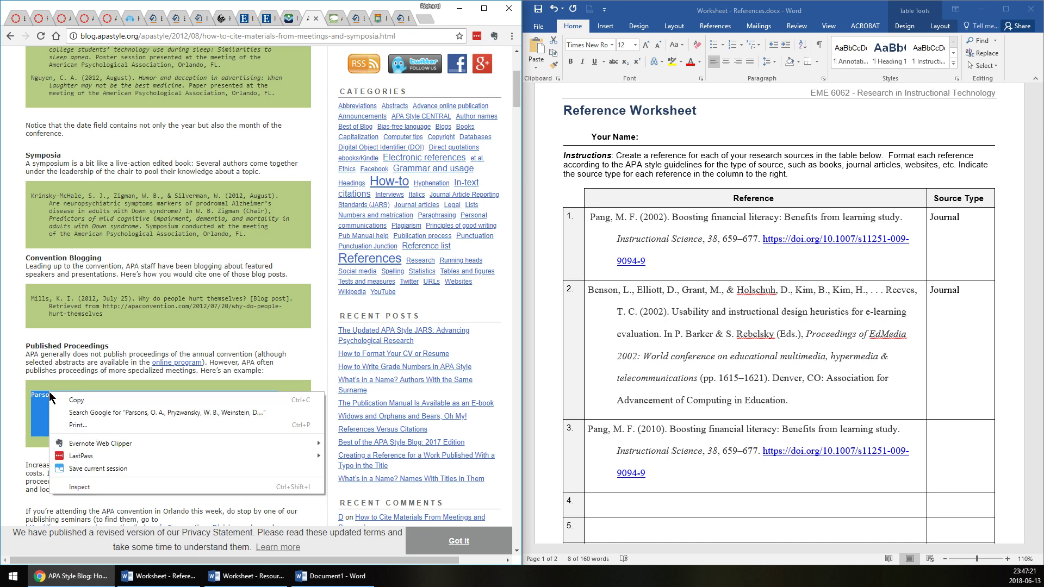
left_click(83, 411)
key("alt+Tab")
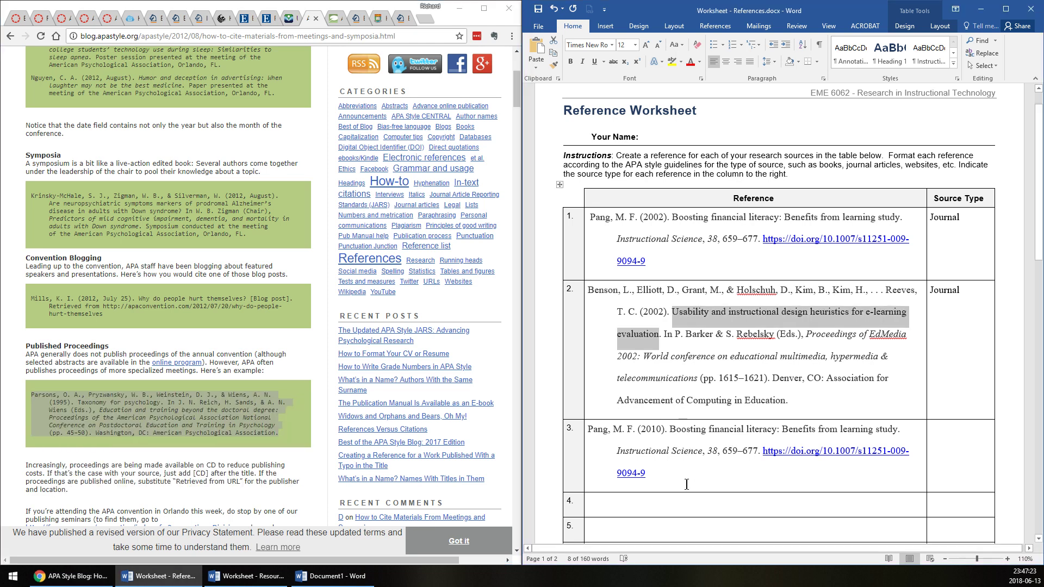
left_click_drag(678, 473, 588, 430)
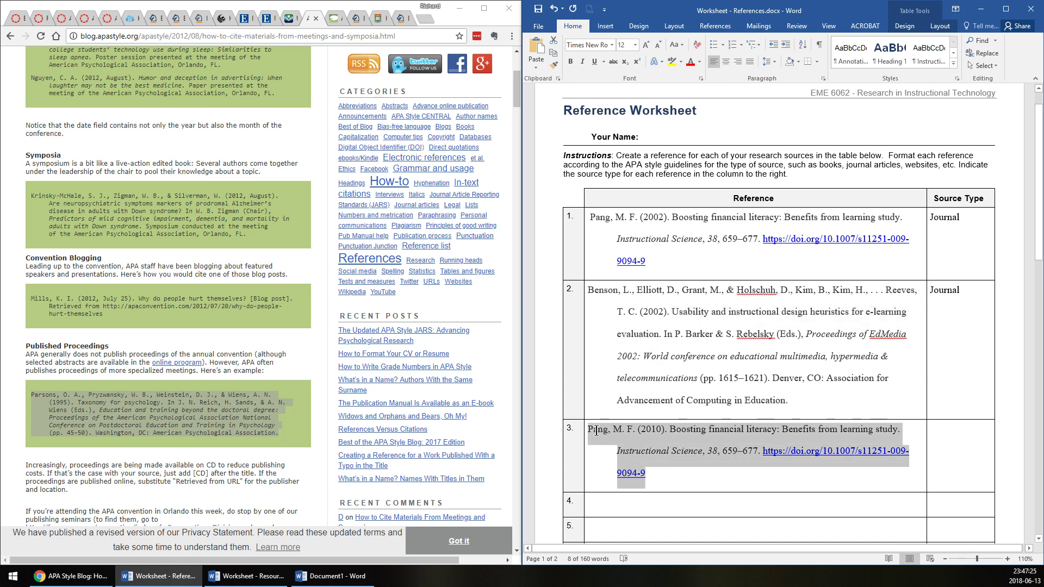
right_click(602, 433)
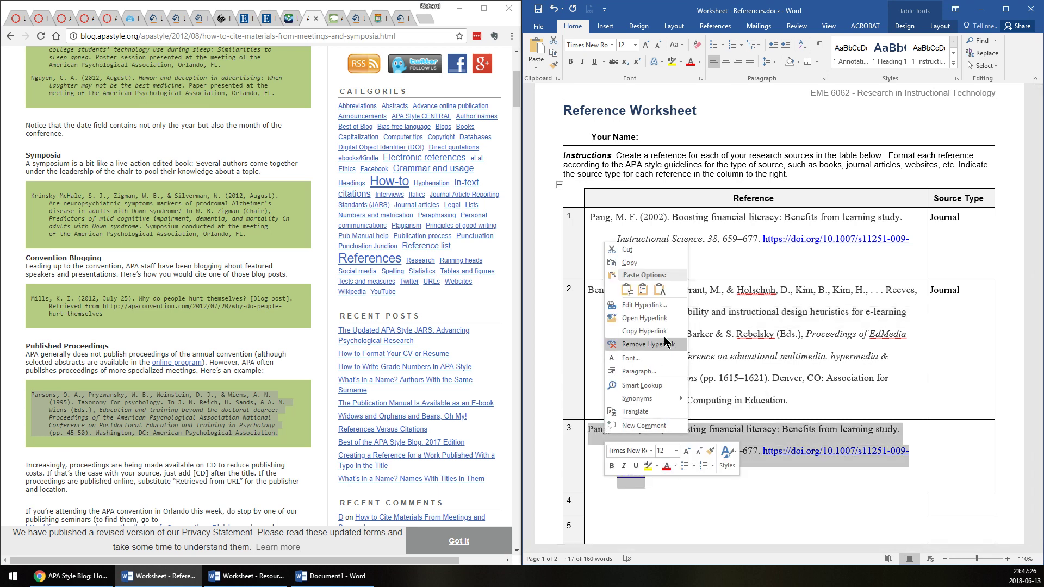
left_click(627, 290)
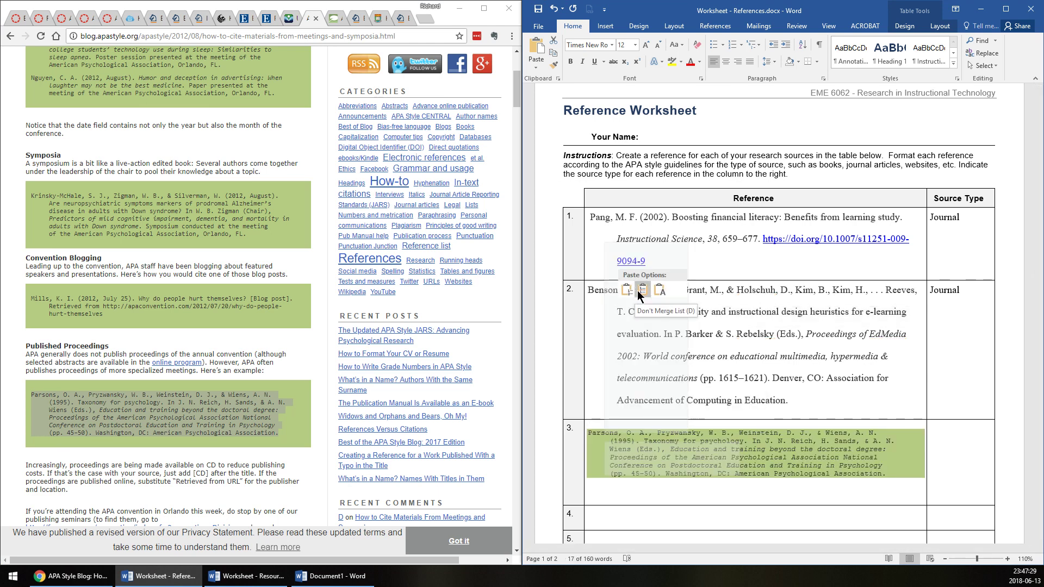
left_click(658, 291)
left_click(658, 291)
Move the Benson e-learning heuristics reference from row 2 into row 4.
scroll(682, 431, "down", 1)
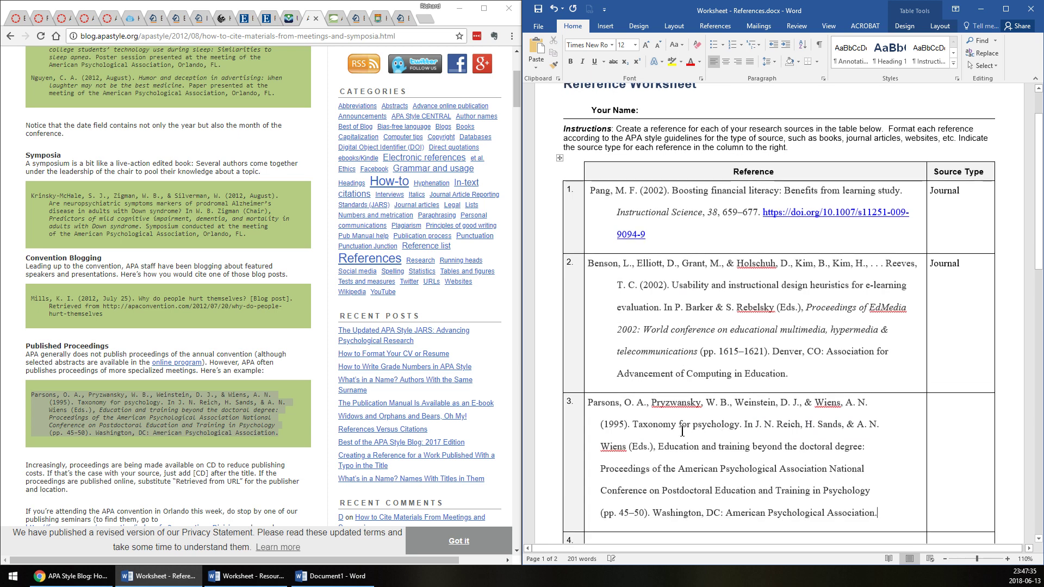
scroll(682, 432, "down", 1)
left_click_drag(808, 346, 587, 235)
key("Delete")
left_click(611, 404)
key("ctrl+v")
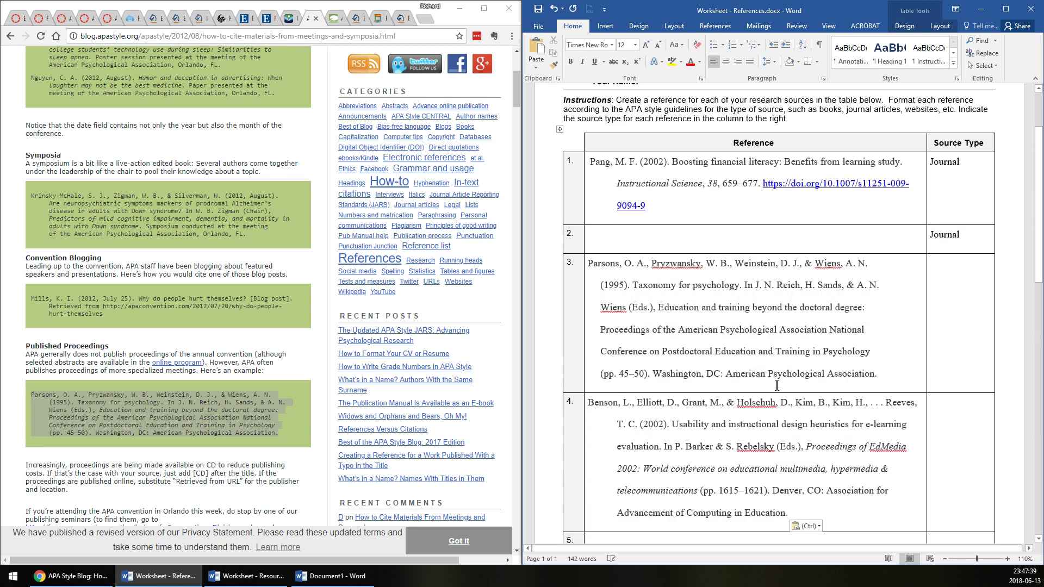
Move the Taxonomy for psychology proceedings reference from row 3 into row 2.
left_click_drag(880, 374, 594, 268)
key("ctrl+x")
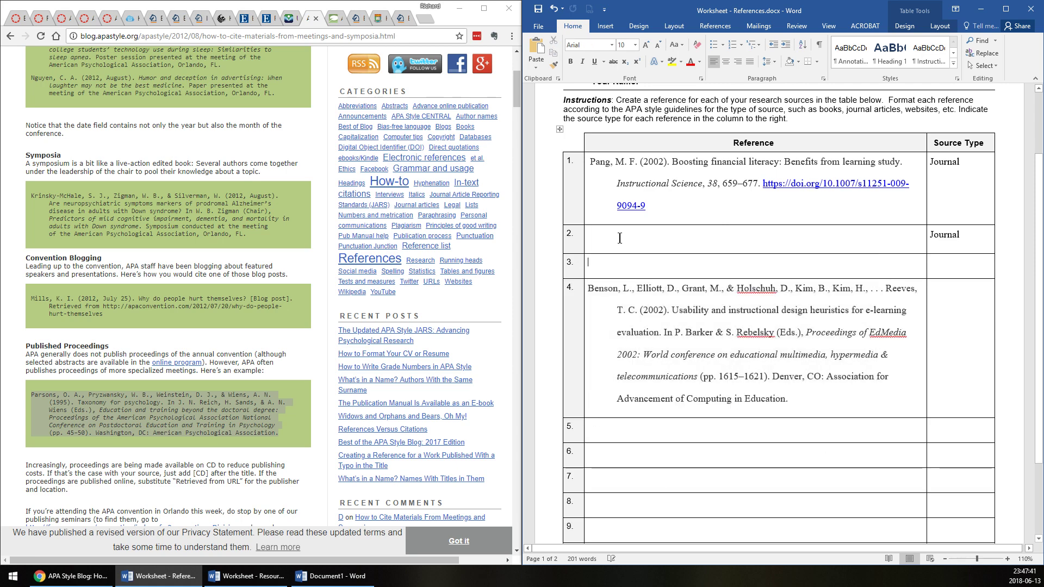
left_click(593, 238)
key("ctrl+v")
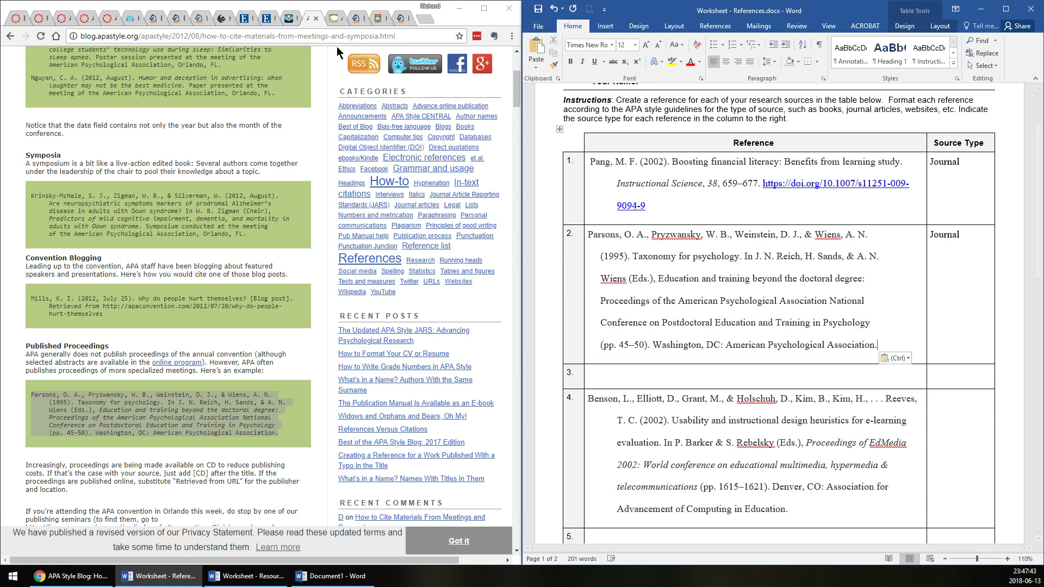
Close the Springer and Faculty of Education tabs, then select the LearnTechLib paper's author list.
left_click(341, 19)
key("ctrl+Tab")
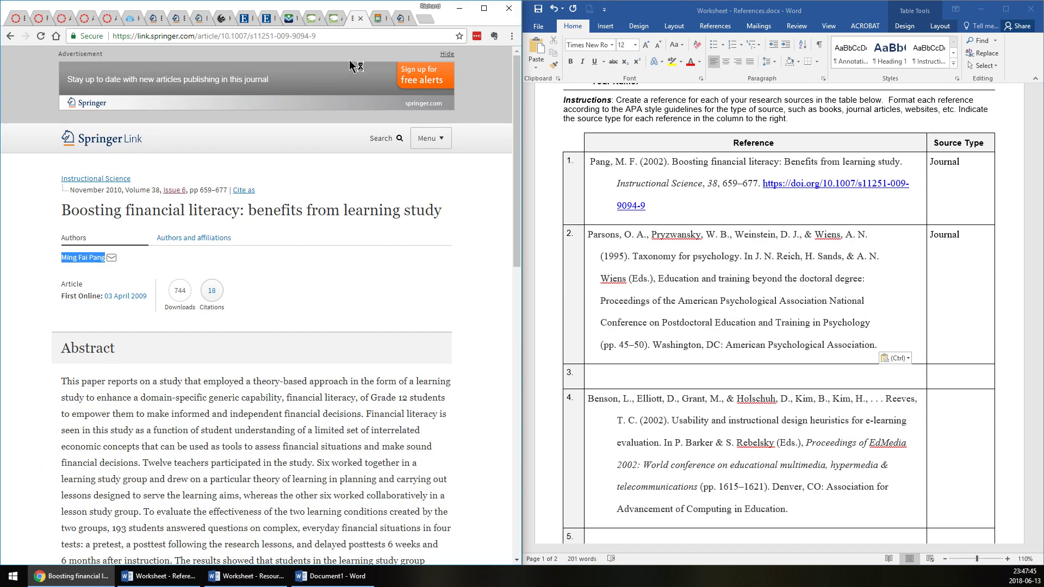
key("ctrl+w")
key("ctrl+w")
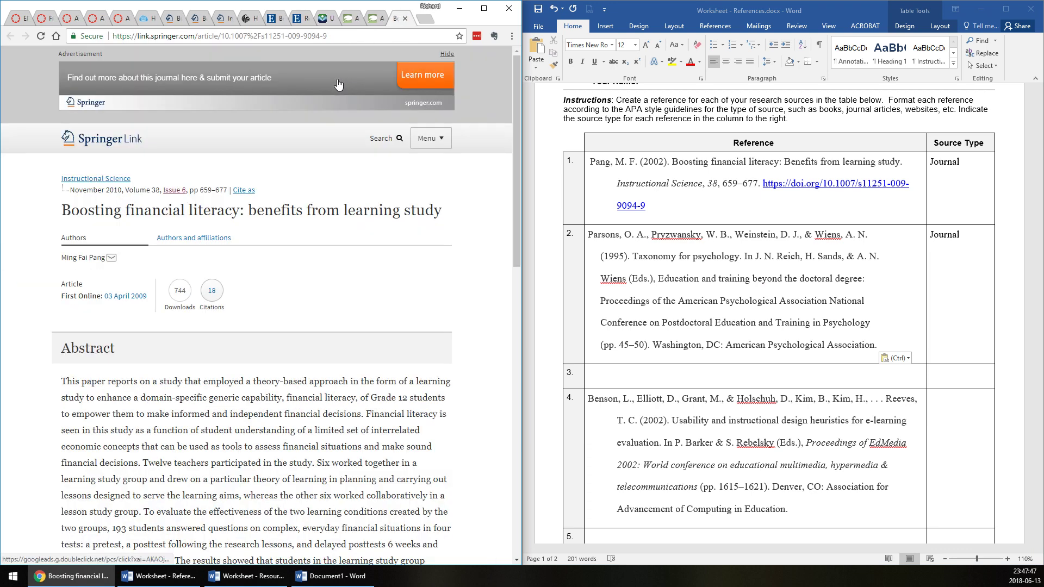
key("ctrl+w")
key("ctrl+shift+Tab")
key("ctrl+shift+Tab")
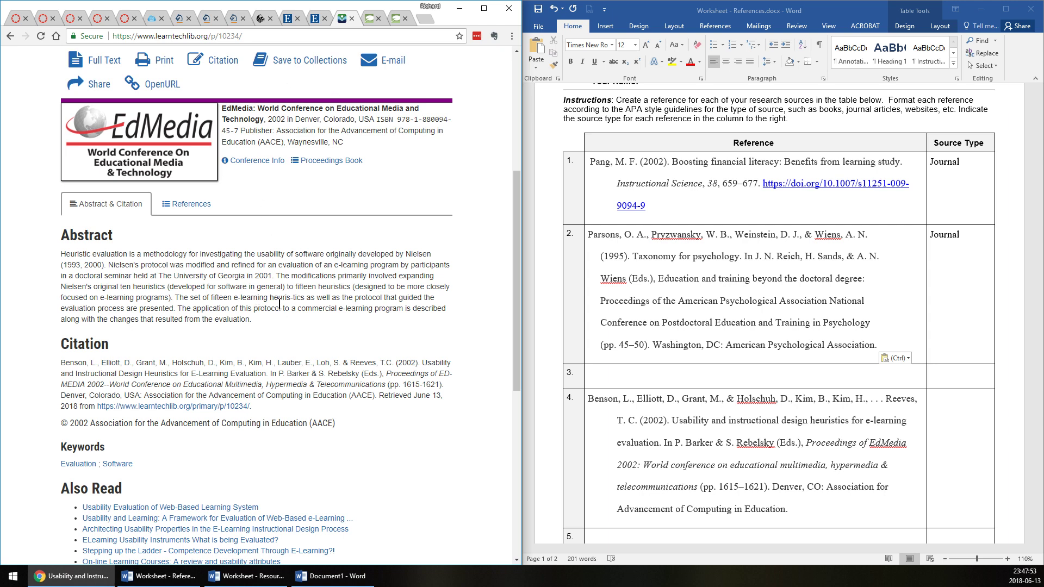
scroll(212, 247, "up", 5)
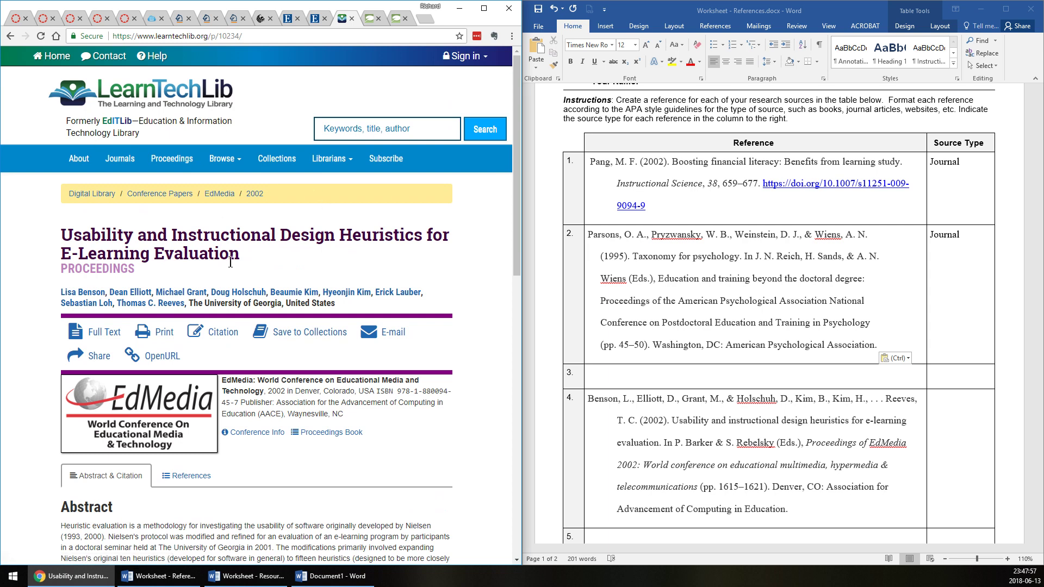
scroll(231, 261, "down", 3)
key("alt+Tab")
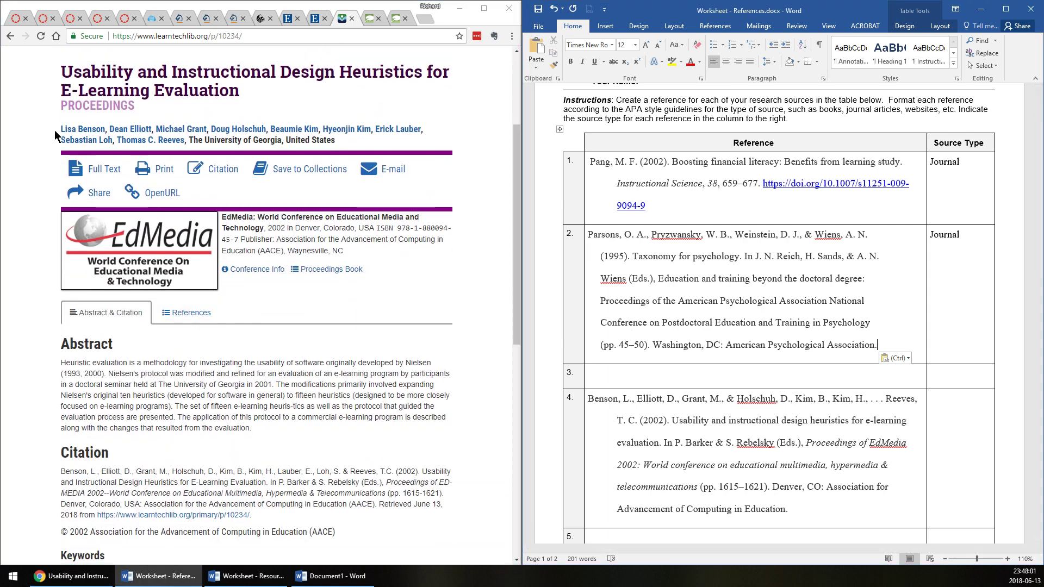
left_click_drag(60, 131, 186, 135)
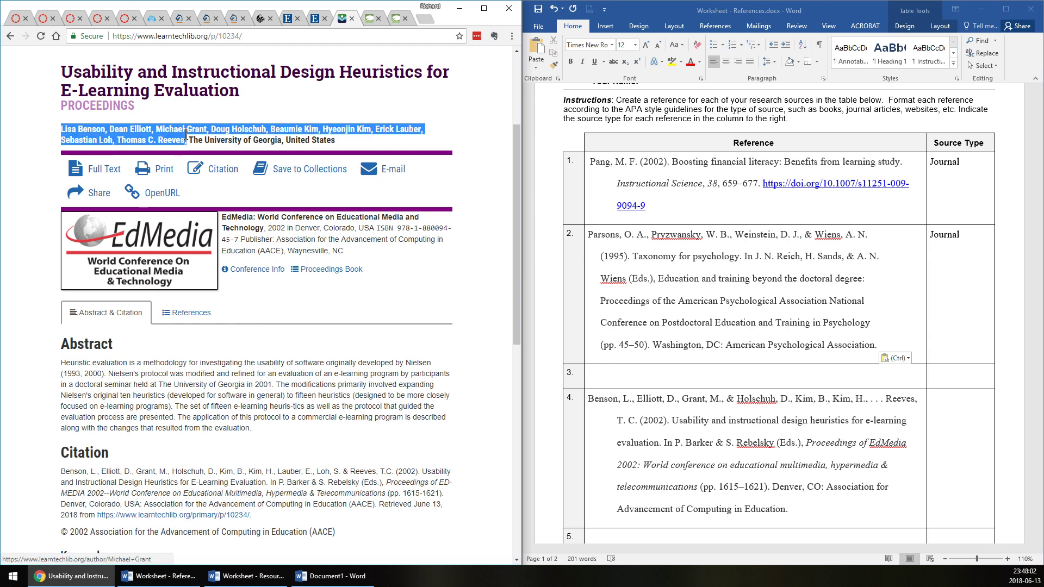
Move 'Taxonomy' to its own line and replace the example authors with 'Benson, L., Elliott, D., Grant, M., Holschuh, D., Kim, B.'.
left_click(689, 382)
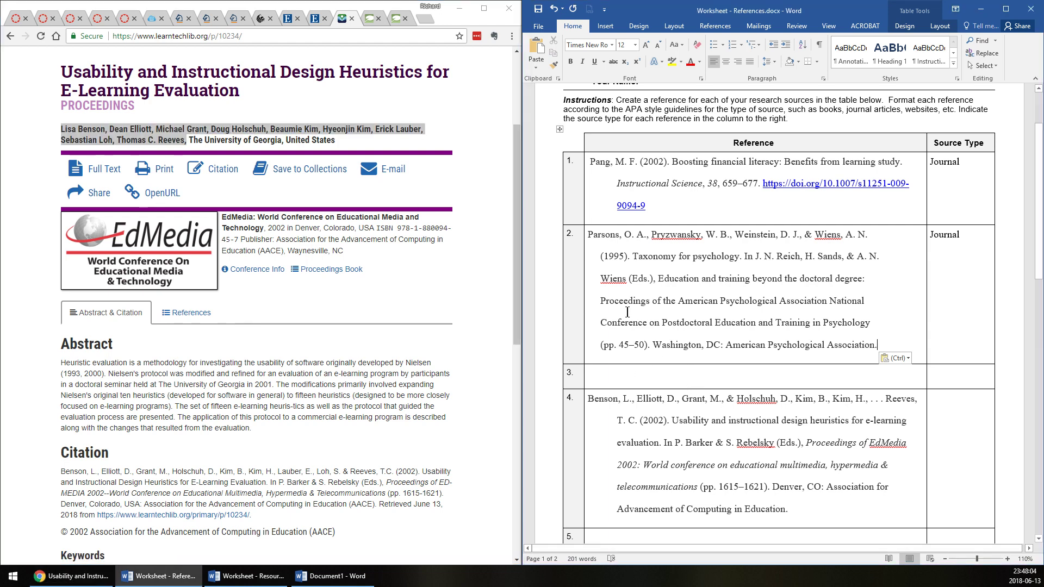
left_click(640, 258)
key("BackSpace")
key("Return")
key("Return")
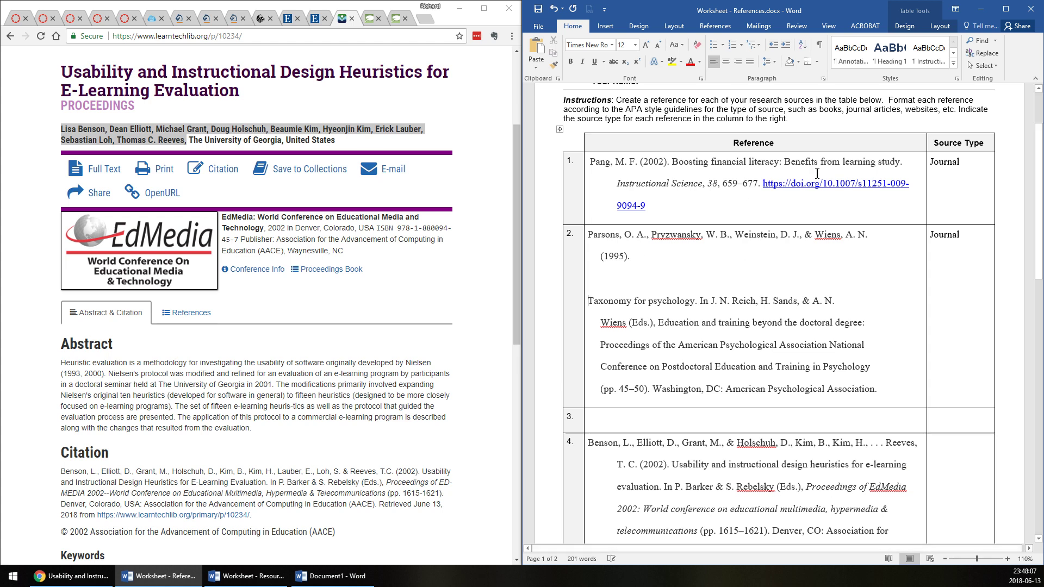
left_click_drag(871, 239, 585, 240)
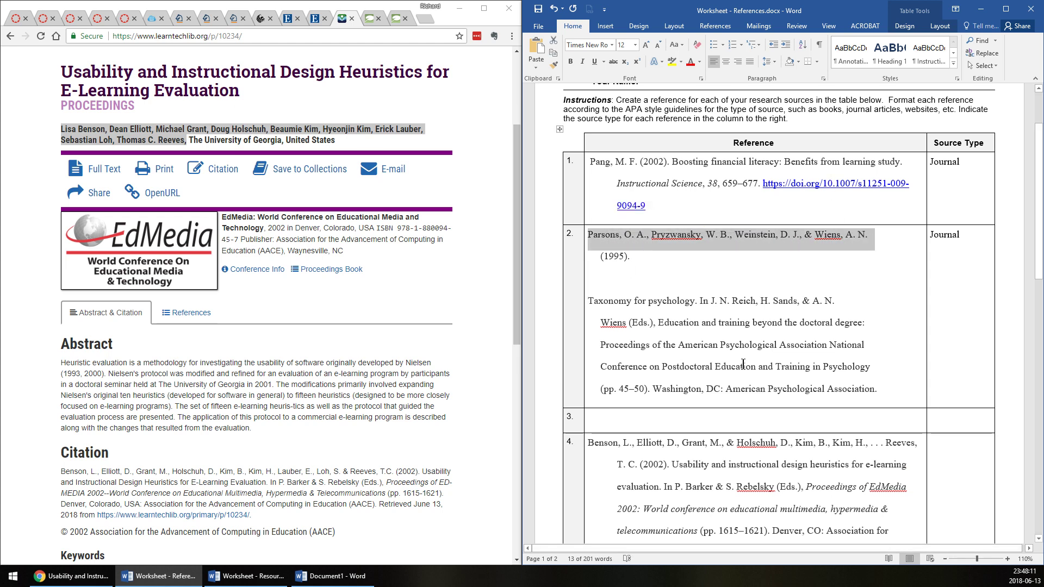
type("Benson, L")
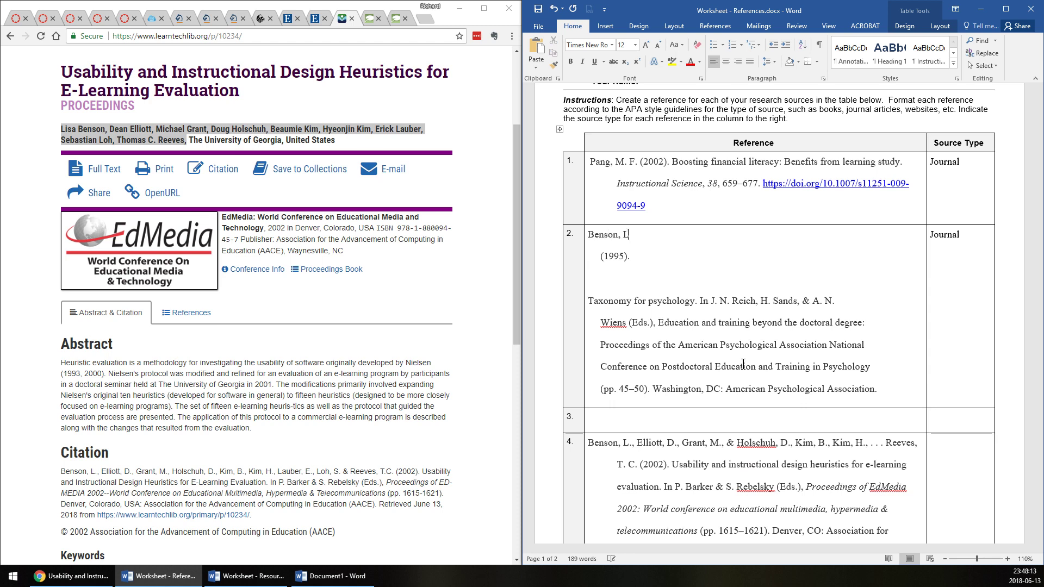
type("., Elliott, D. , Grant, M")
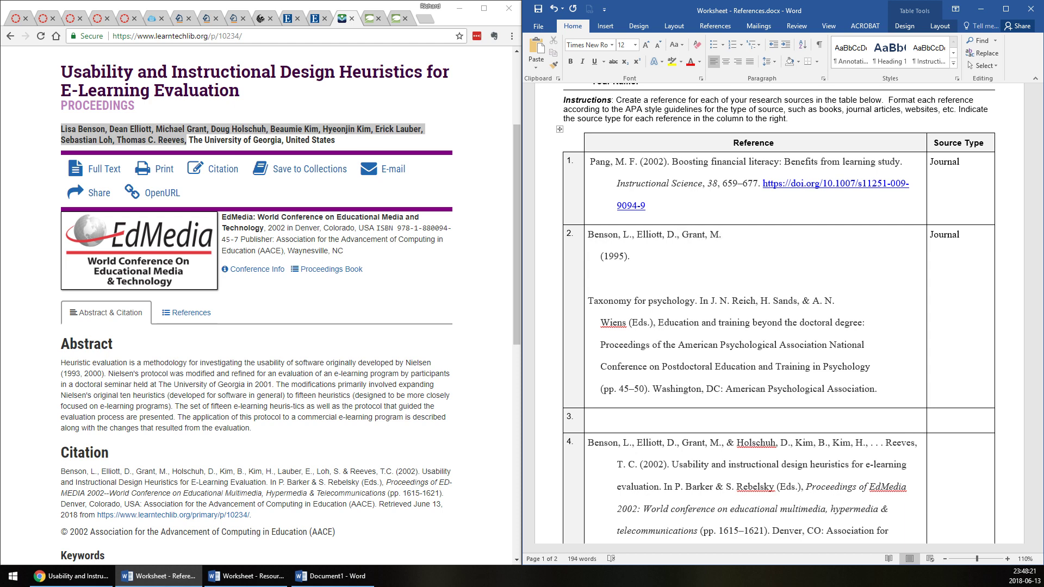
type(". Holschuh, D., Kim, B.,")
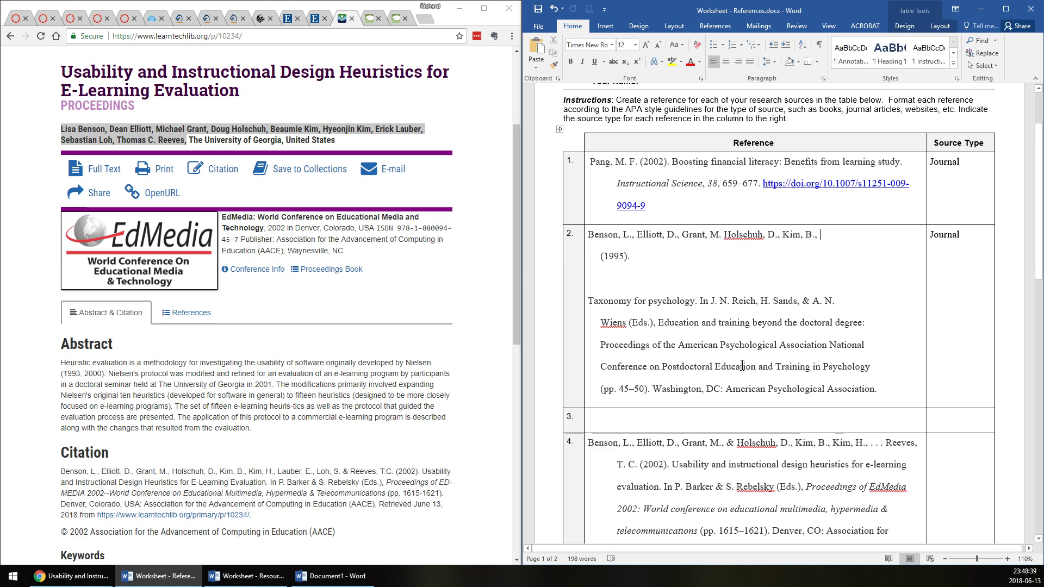
Snap the browser to the left half and resize Word beside it.
left_click(484, 8)
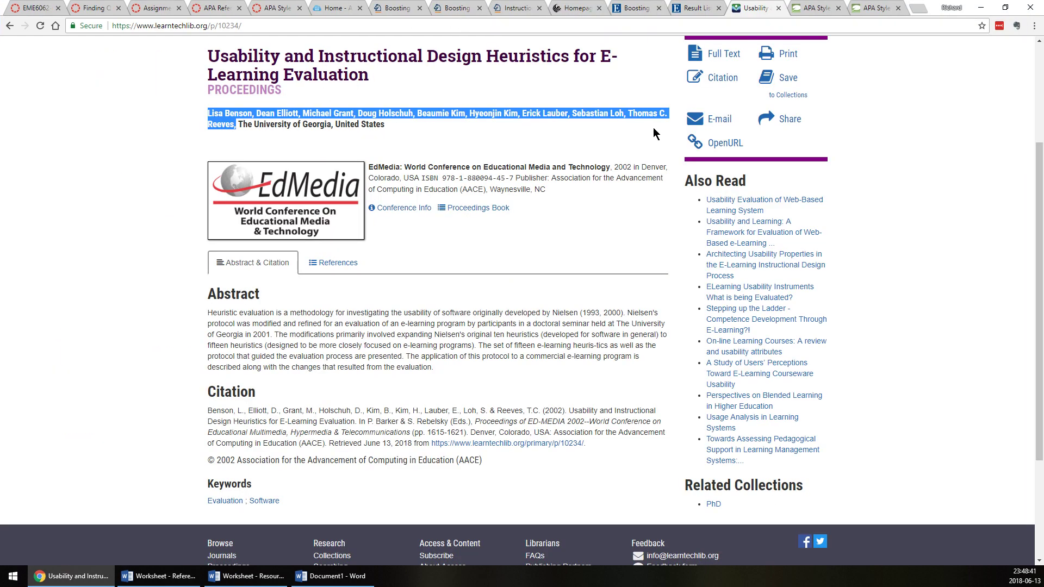
key("super+Left")
left_click(401, 381)
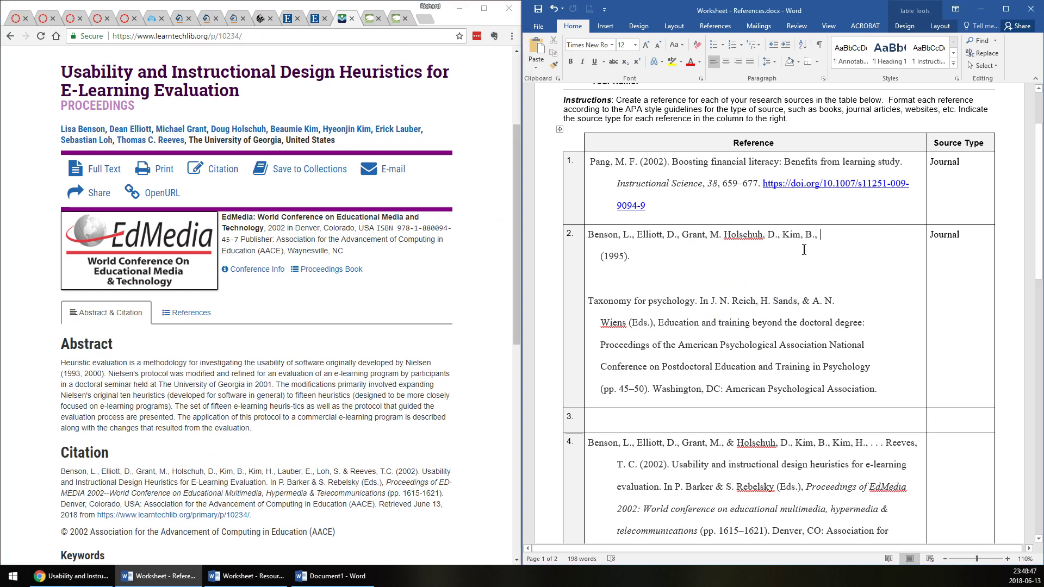
mouse_move(522, 282)
left_mouse_down()
mouse_move(565, 276)
mouse_move(510, 281)
mouse_move(526, 282)
left_mouse_up()
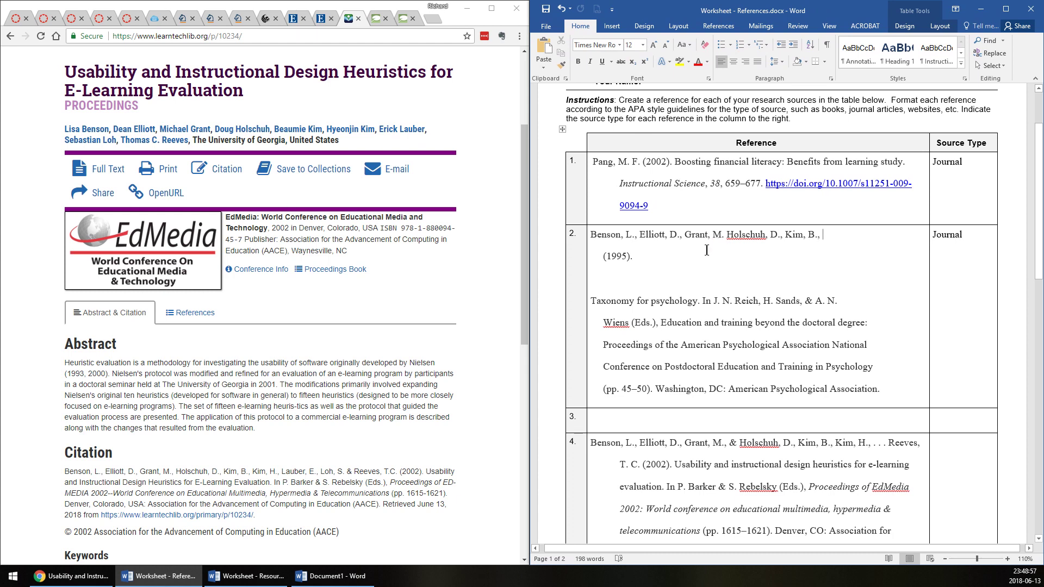
Add 'Kim, H', '& . . .' and 'Reeves, T. C.' to the authors, and change the year to 2002.
type("Kim")
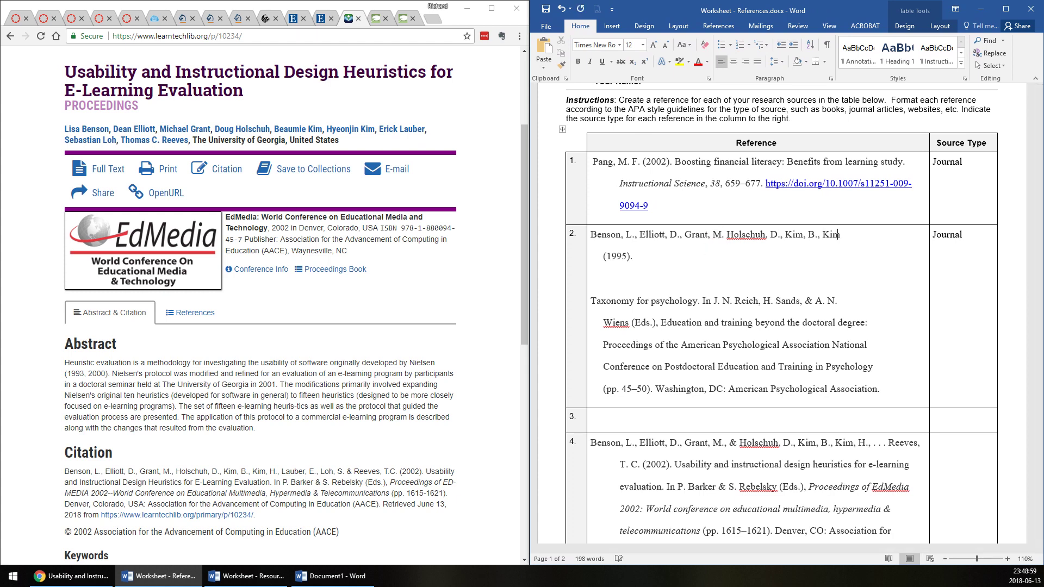
type(", H., . . .")
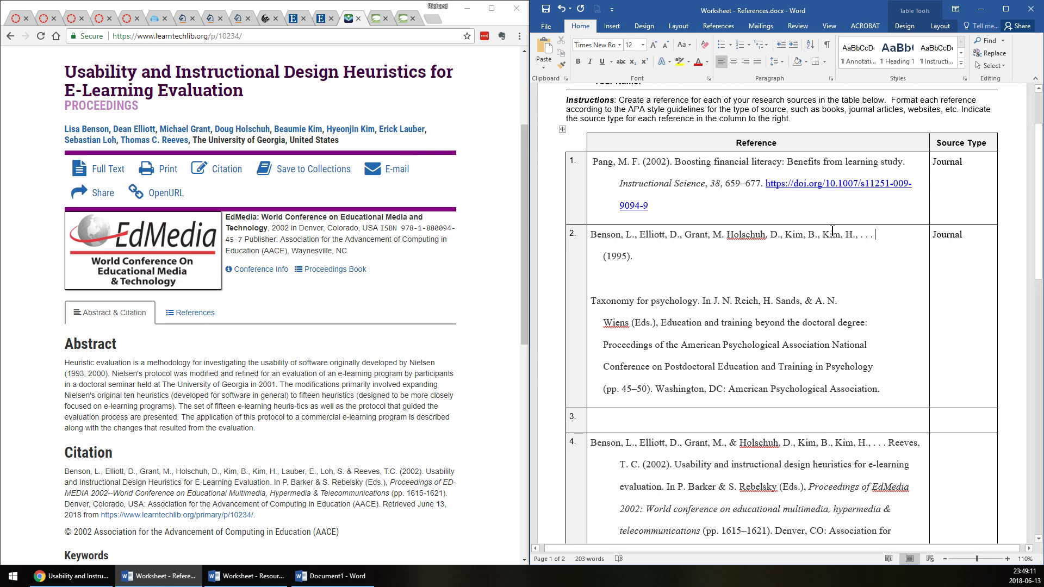
type("&")
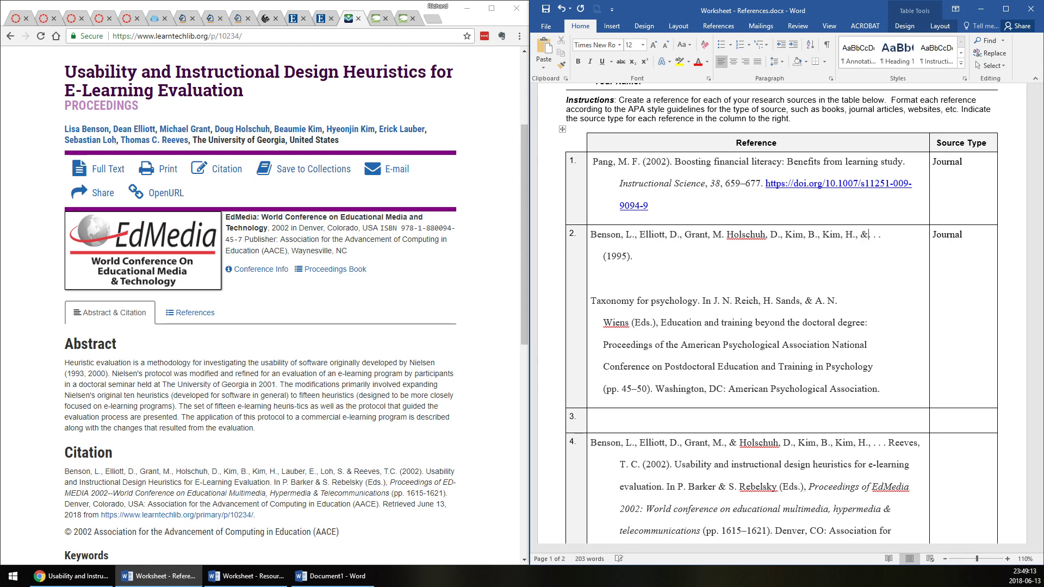
key("ctrl+z")
type("Reeves, T")
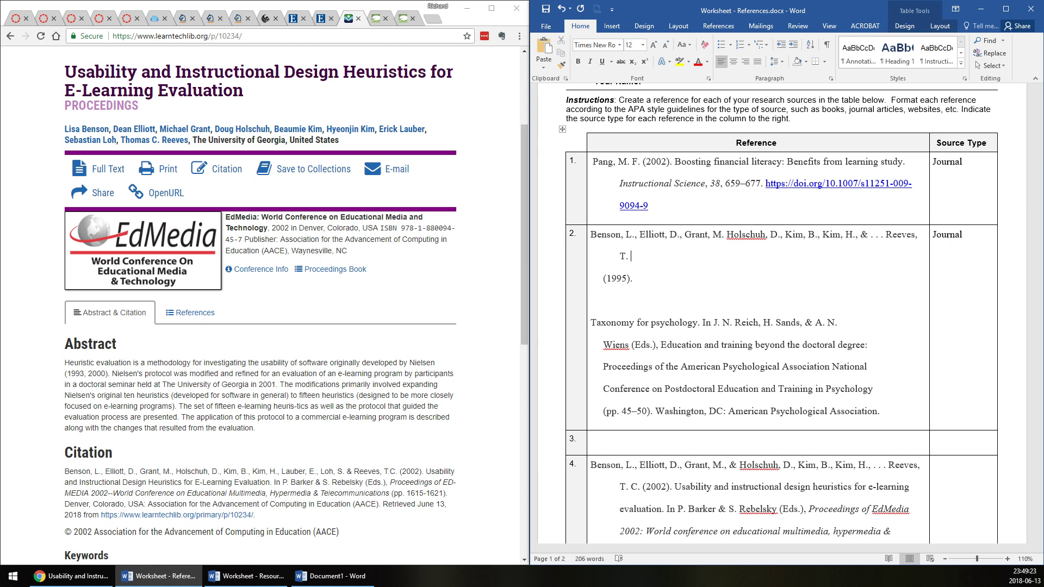
type(". C.")
key("Delete")
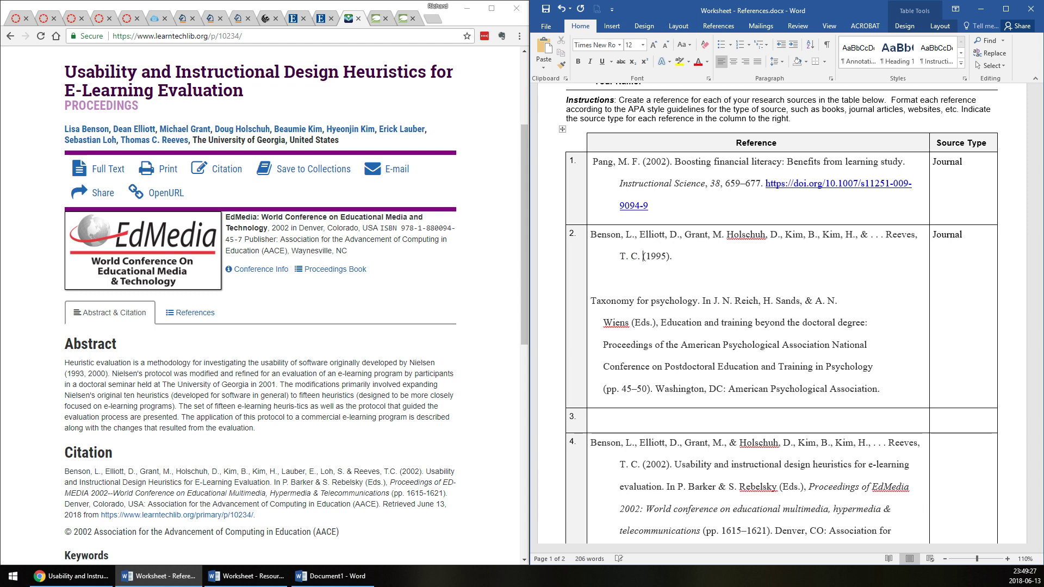
key("Right")
key("Delete")
key("Delete")
key("Delete")
type("2002")
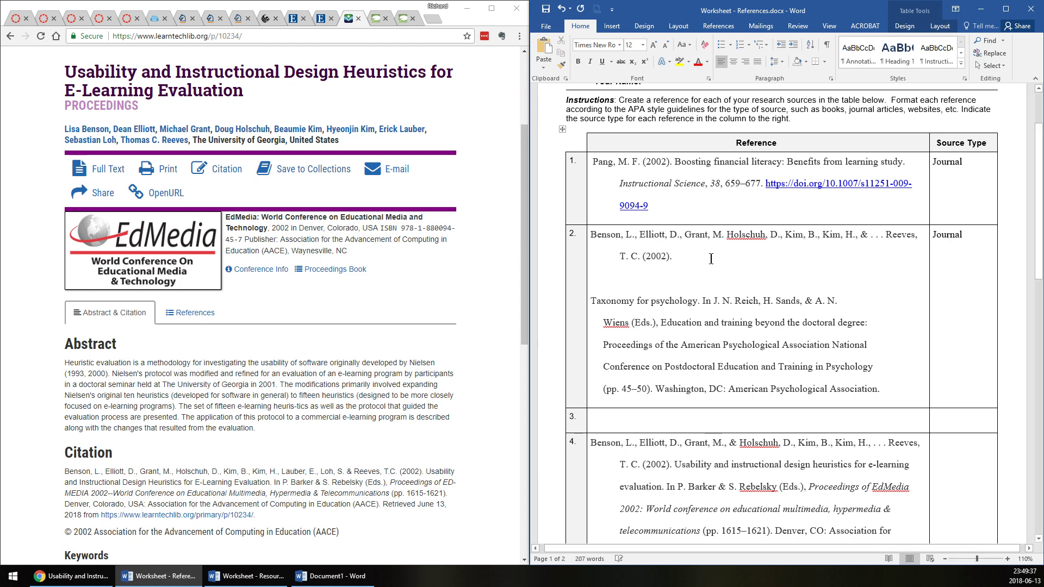
Paste 'Usability and instructional design heuristics for e-learning evaluation.' as plain sentence-case text after (2002).
left_click_drag(270, 96, 71, 68)
right_click(79, 67)
left_click(96, 78)
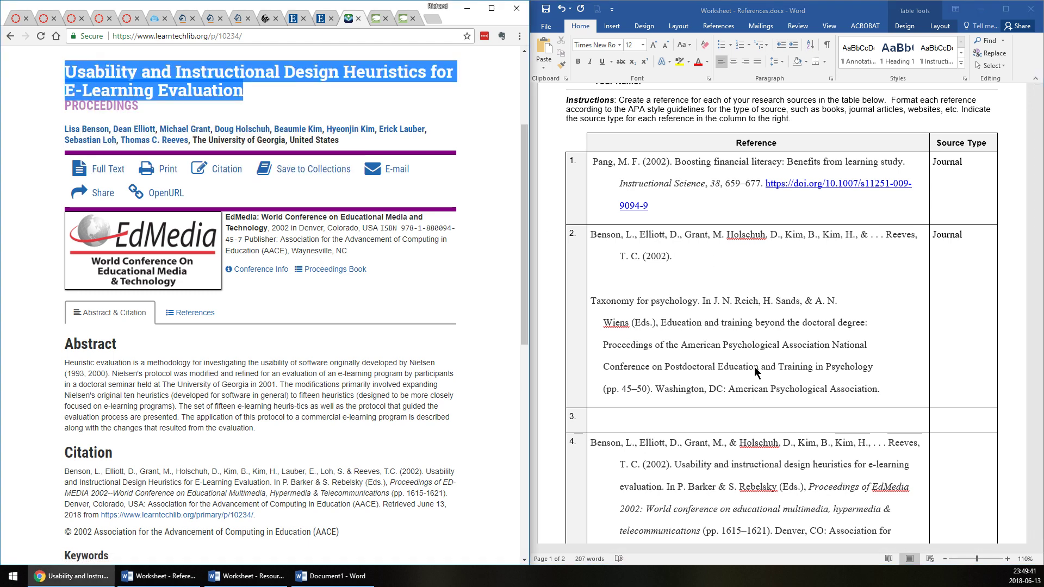
left_click(688, 288)
right_click(686, 249)
left_click(729, 302)
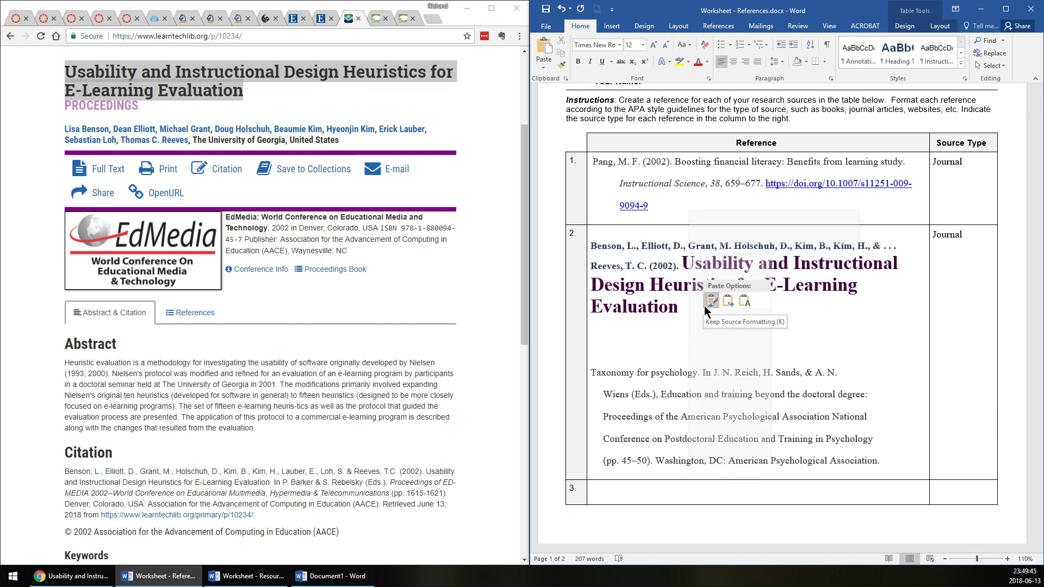
left_click(745, 300)
left_click_drag(679, 278, 731, 256)
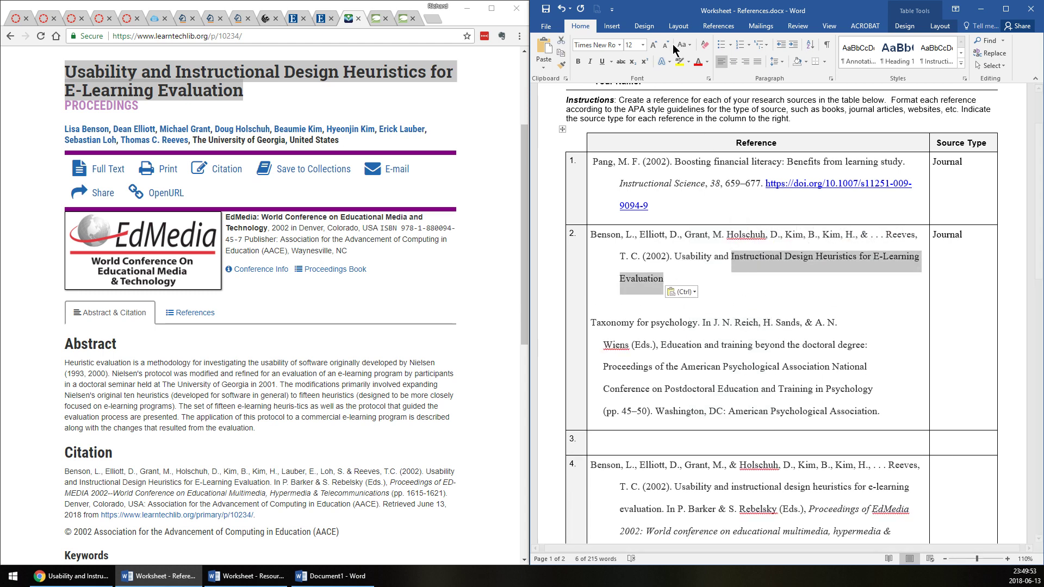
key("shift+F3")
left_click(718, 281)
type(".")
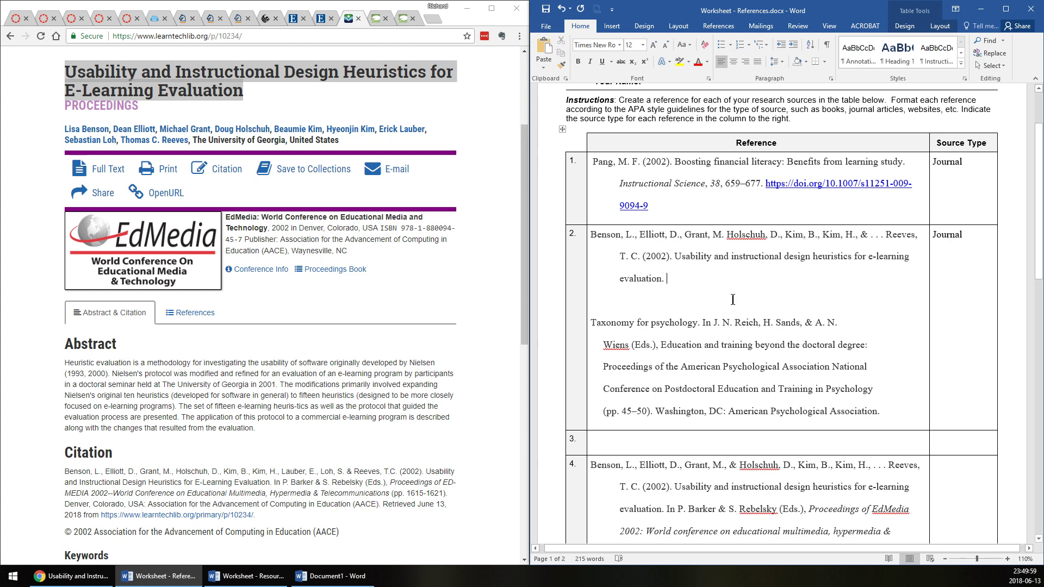
Check the editors in the LearnTechLib citation and type 'In' after the title in reference 2.
left_click(268, 424)
scroll(135, 436, "down", 1)
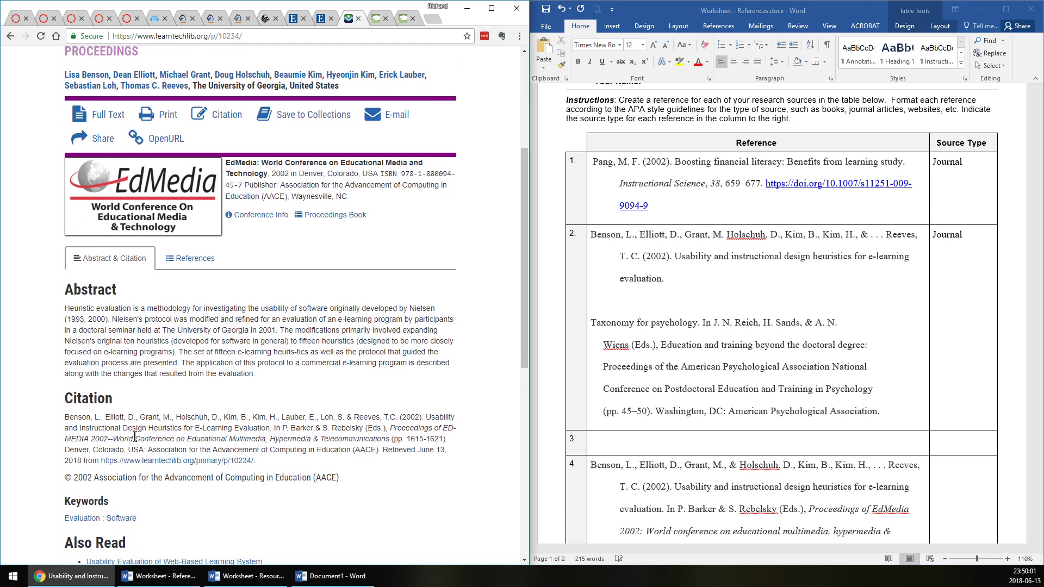
left_click_drag(91, 428, 169, 416)
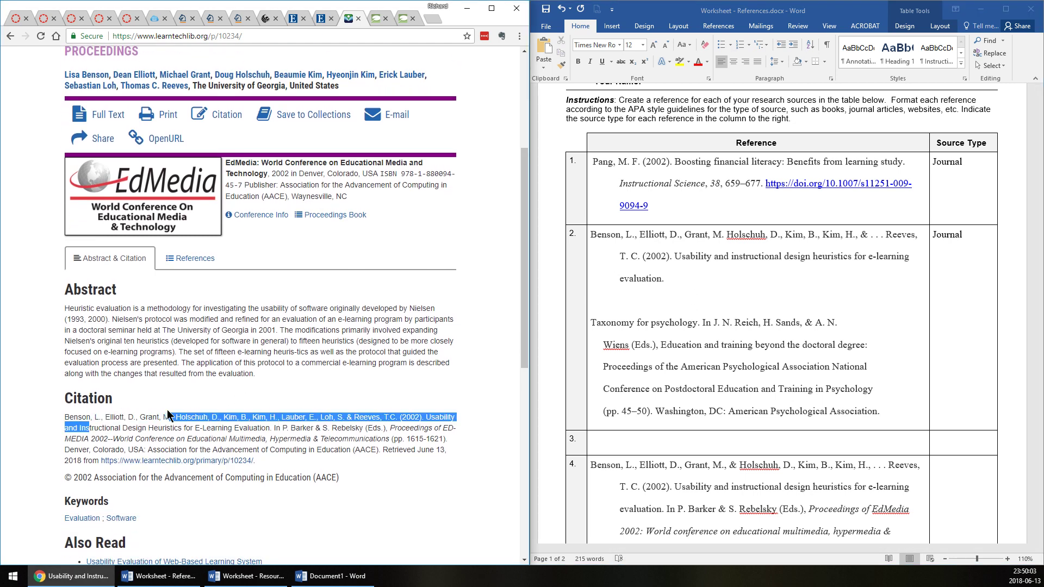
left_click(168, 416)
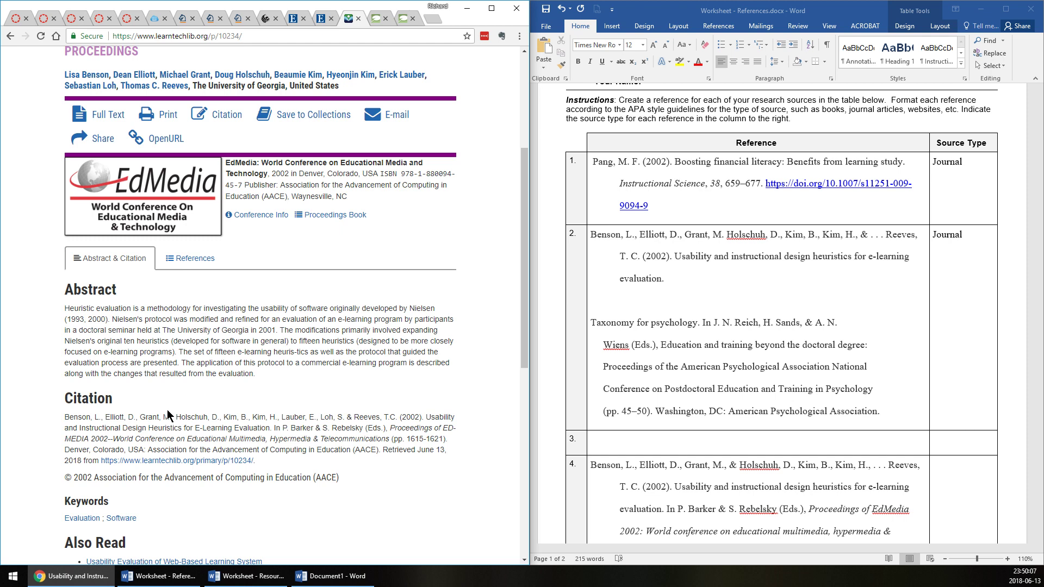
left_click(849, 275)
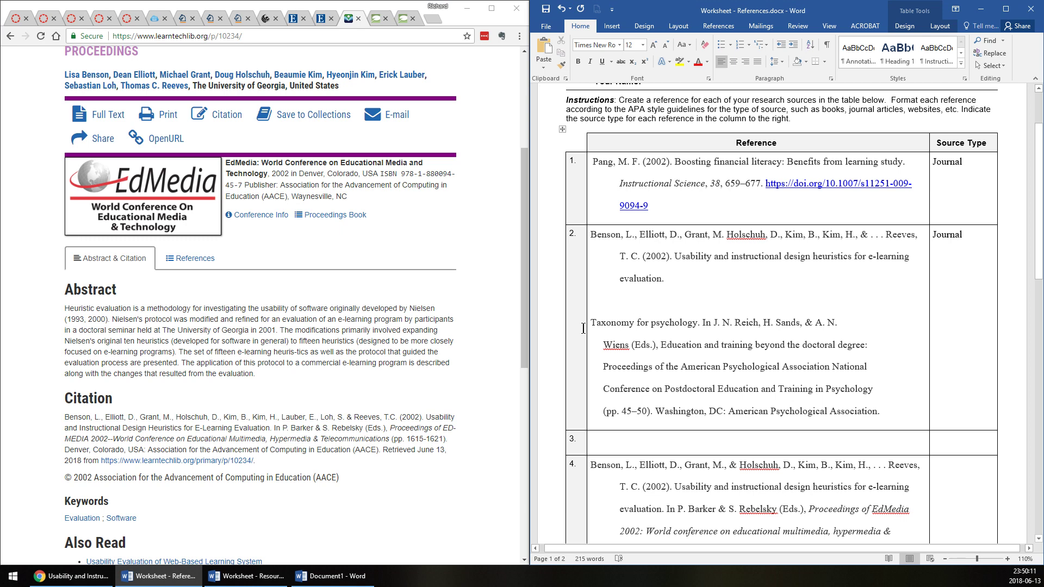
left_click_drag(273, 429, 389, 428)
left_click(853, 307)
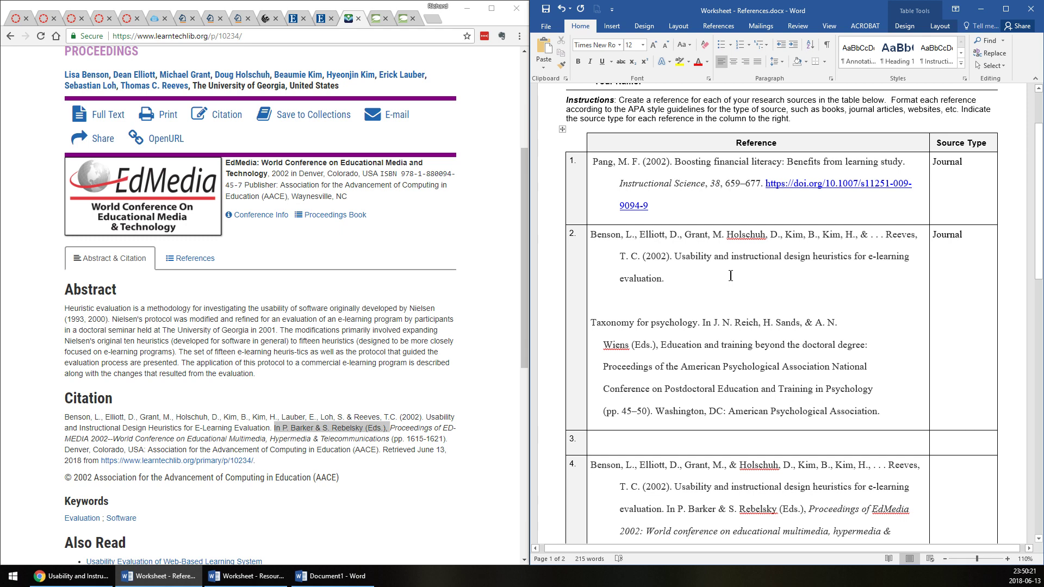
type("In")
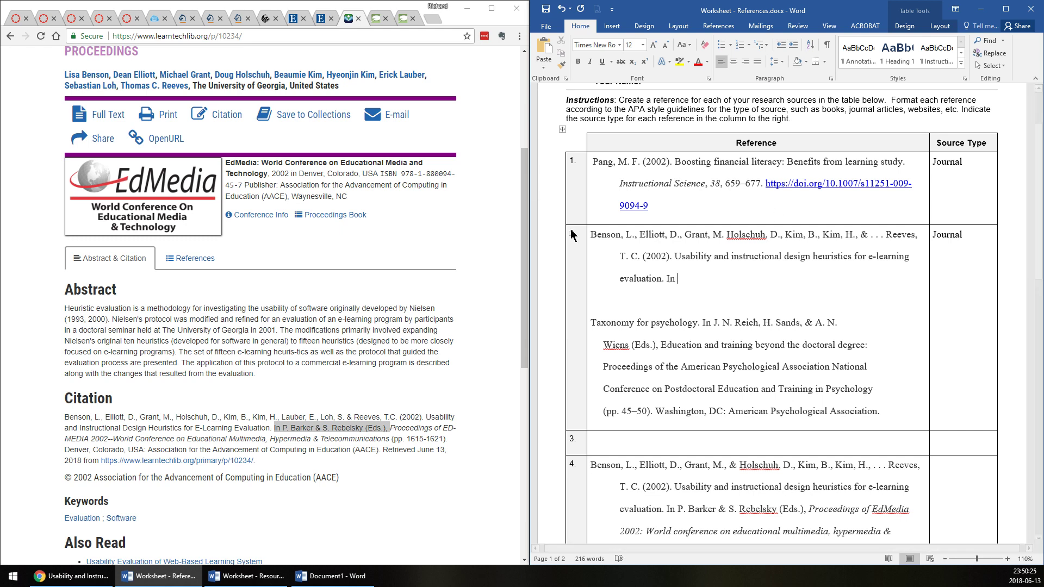
Type the editors 'P. Barker & S. Rebelsky (Eds.)' after In, removing a mistakenly added name.
left_click_drag(593, 236, 684, 262)
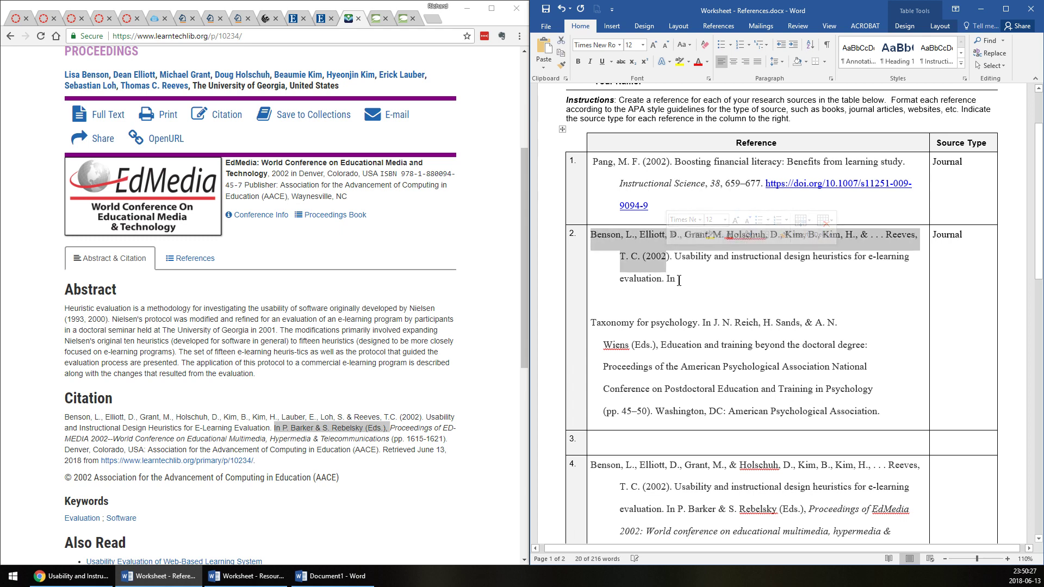
left_click(714, 275)
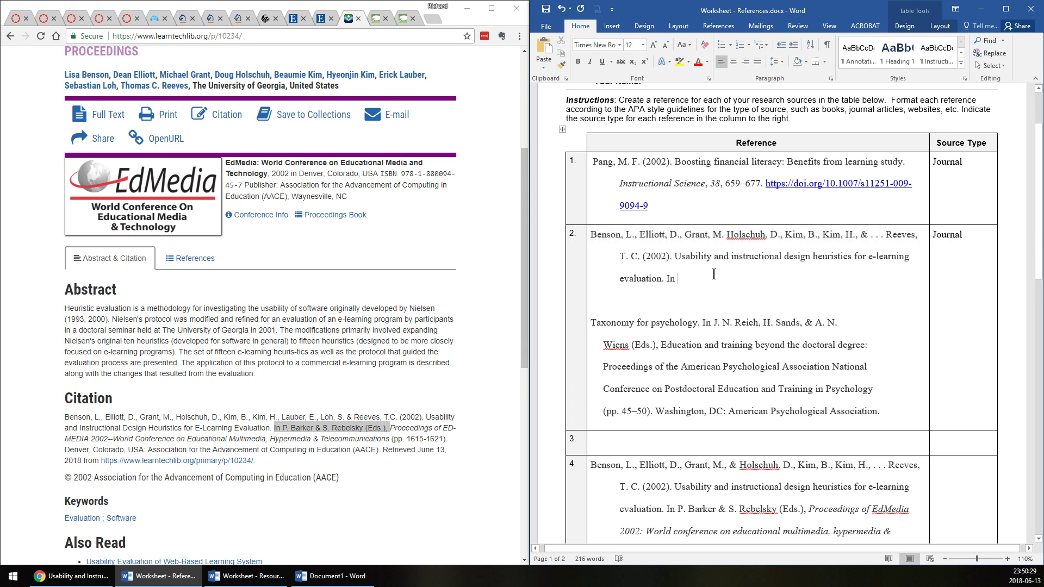
type("P. Bar")
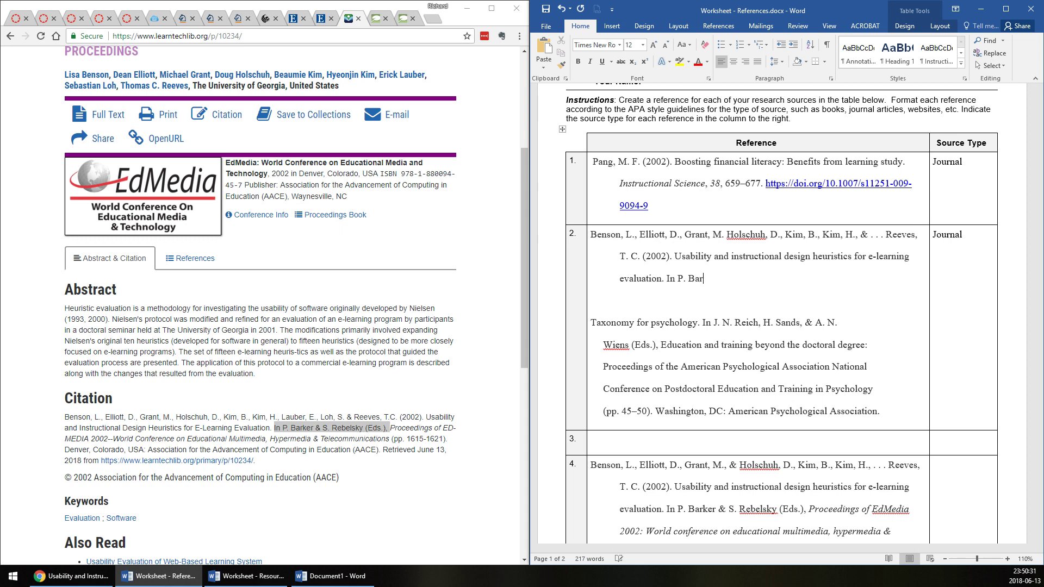
type("ker & S. Rebelsky (Eds")
type(".)")
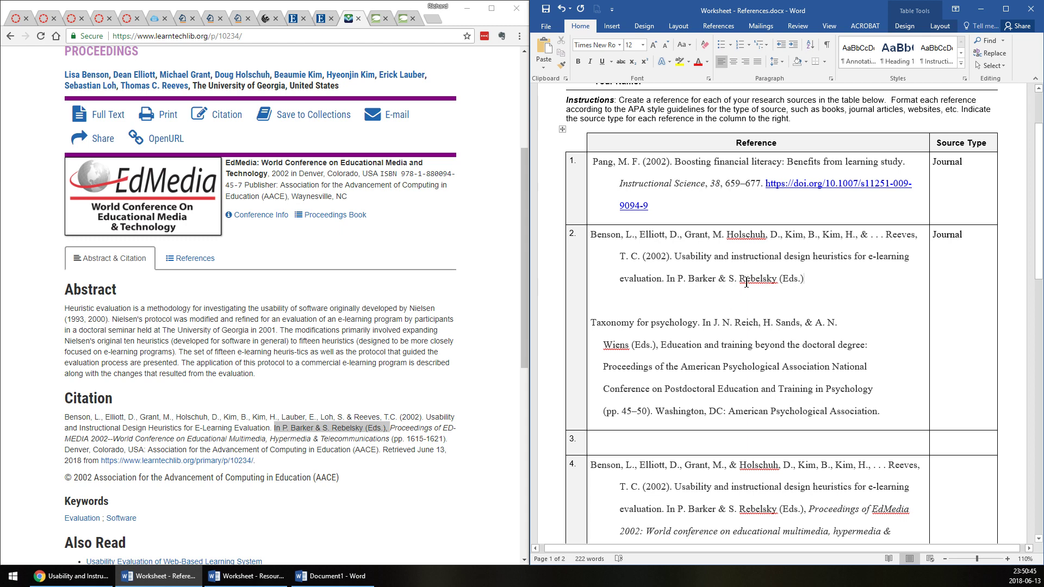
left_click(717, 278)
type(",")
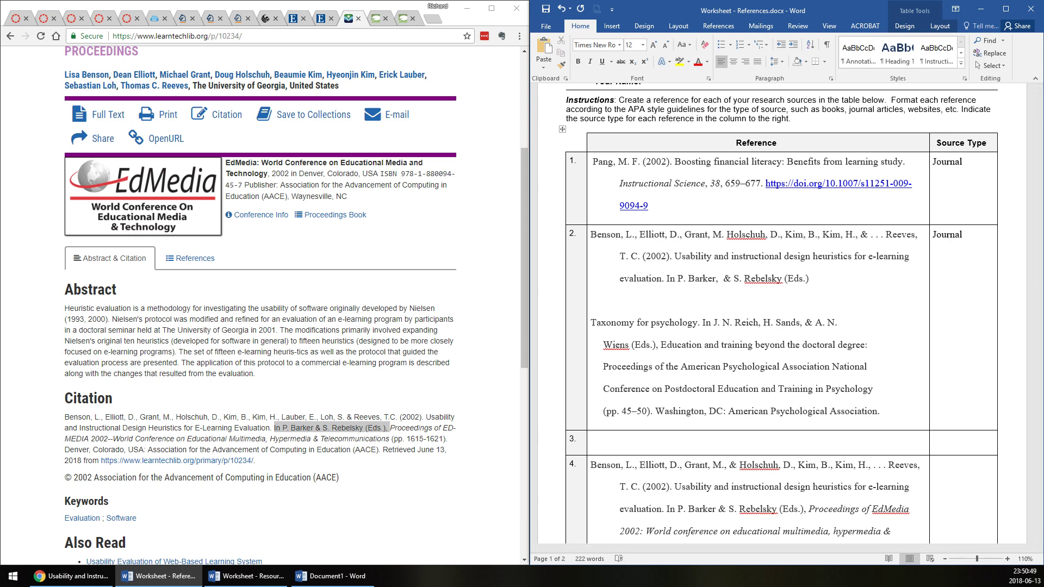
type(" B. Smith,")
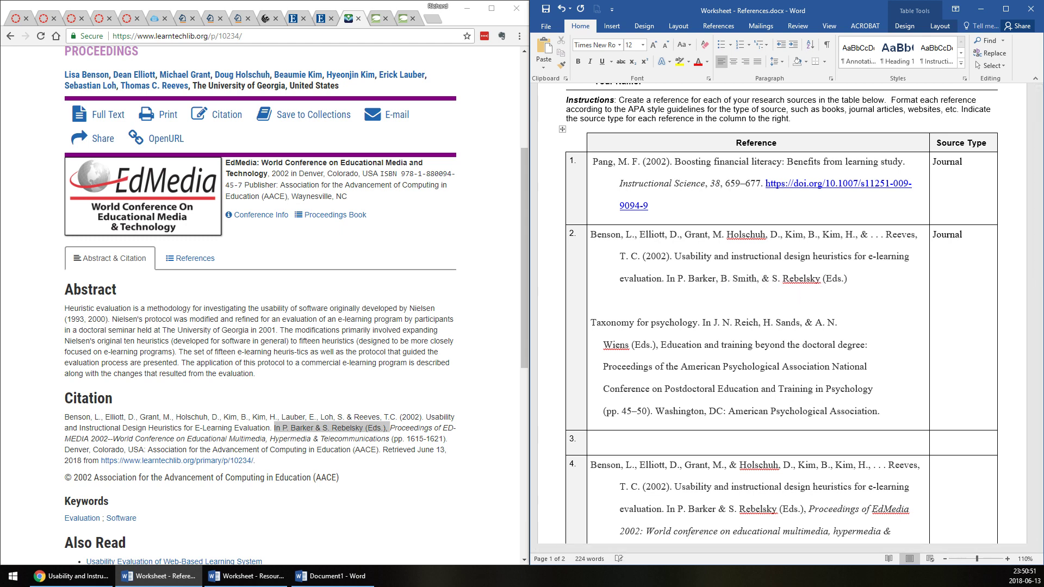
key("BackSpace")
key("BackSpace")
key("BackSpace")
key("BackSpace")
key("BackSpace")
key("BackSpace")
key("BackSpace")
key("BackSpace")
key("BackSpace")
key("BackSpace")
key("BackSpace")
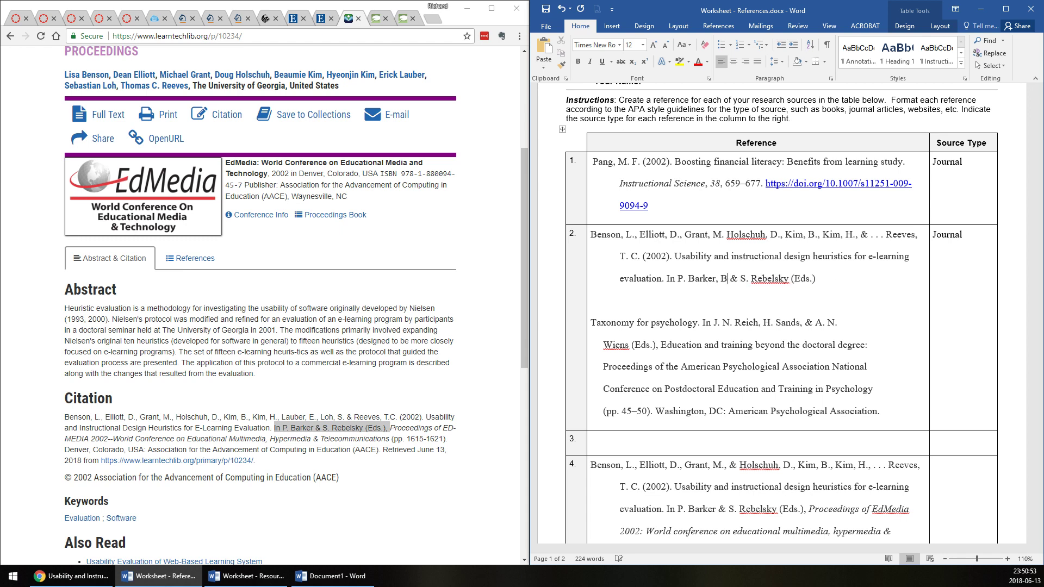
left_click(800, 280)
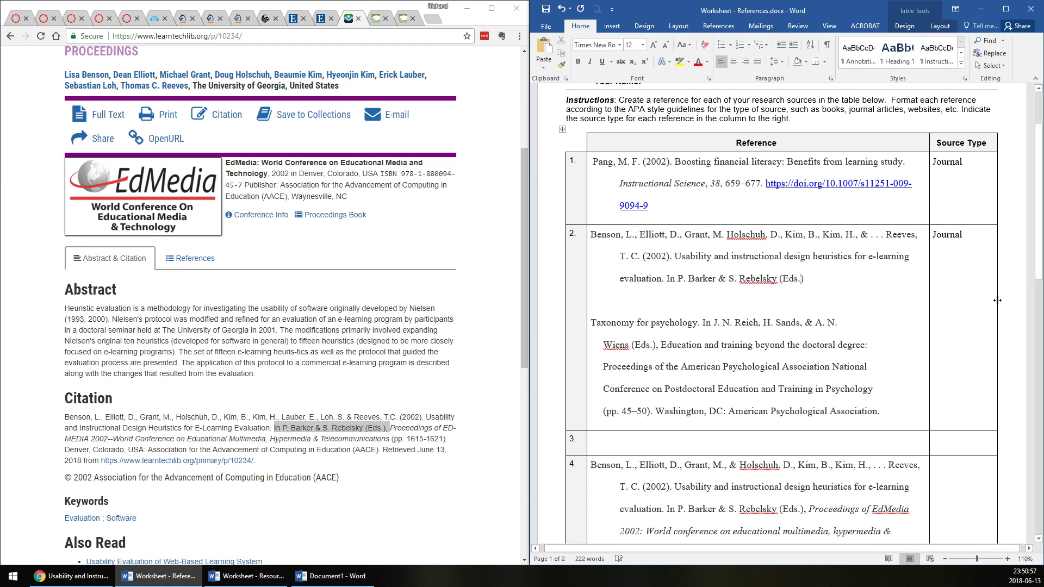
key("BackSpace")
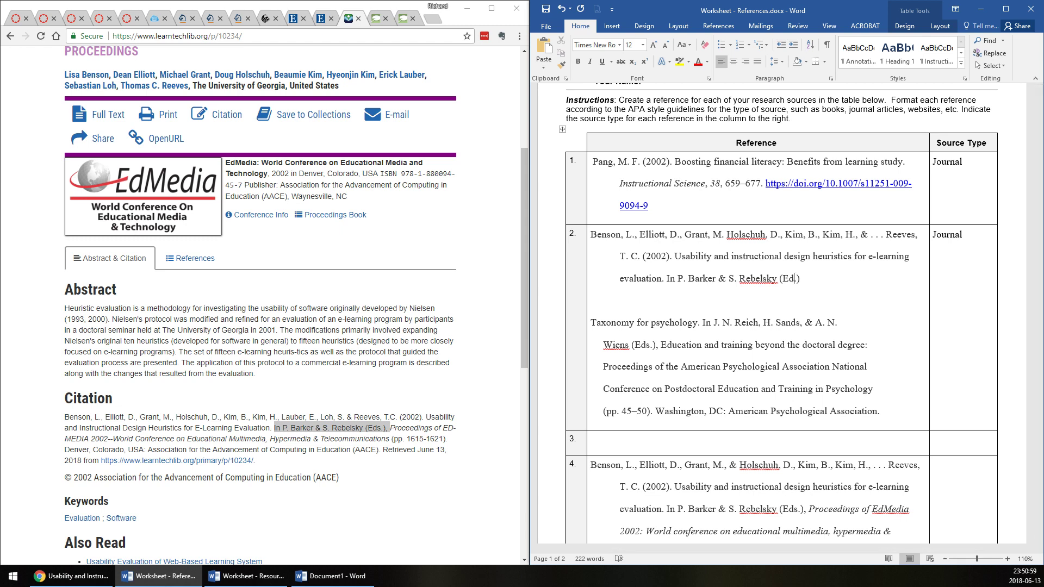
type("s.")
Begin the italic proceedings title with 'Proceedings of EdMedia 2002:'.
key("ctrl+i")
type("Proceedings of")
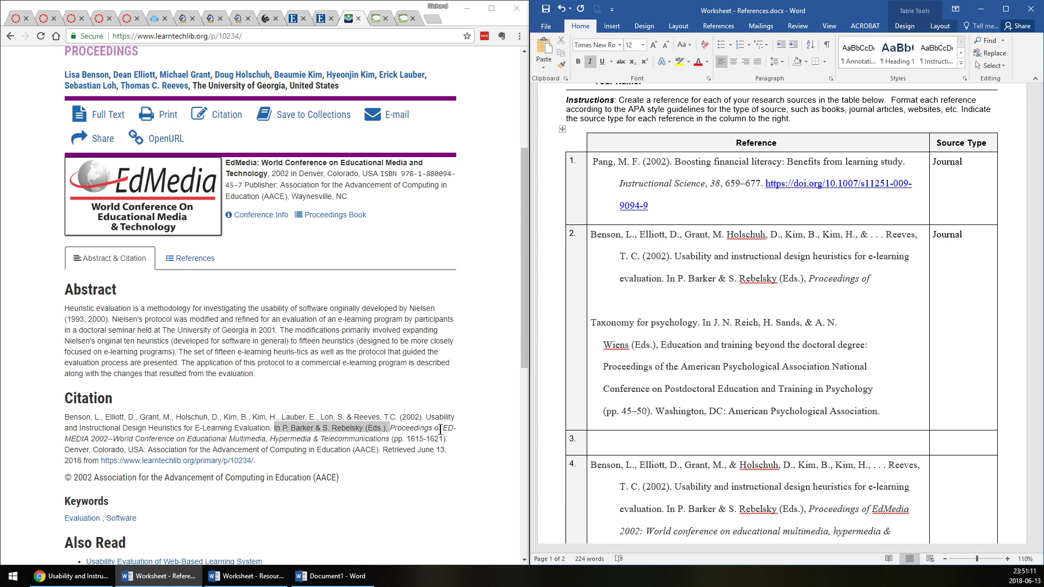
left_click_drag(443, 428, 89, 440)
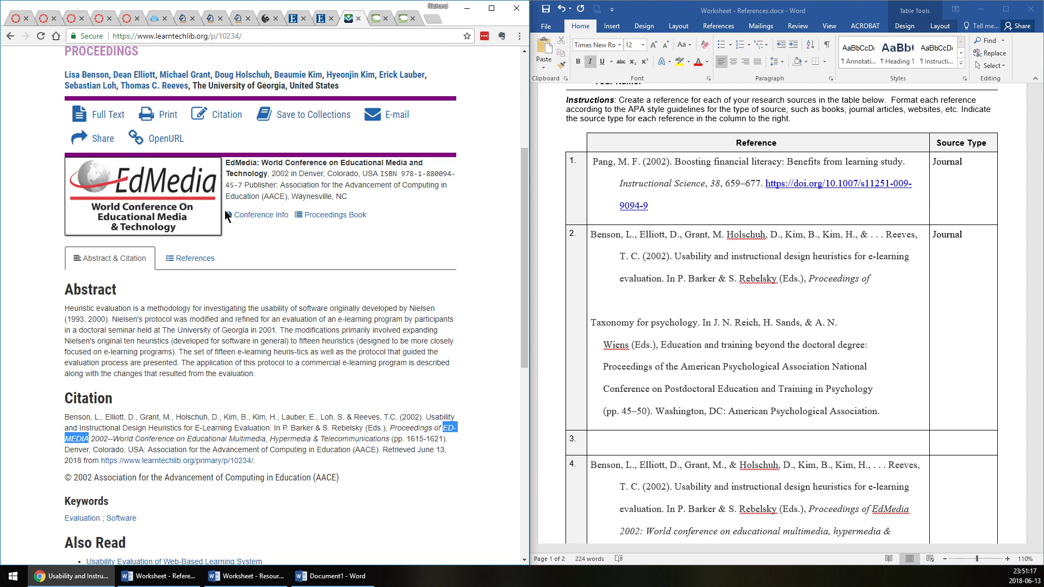
key("alt+Tab")
type("EdM")
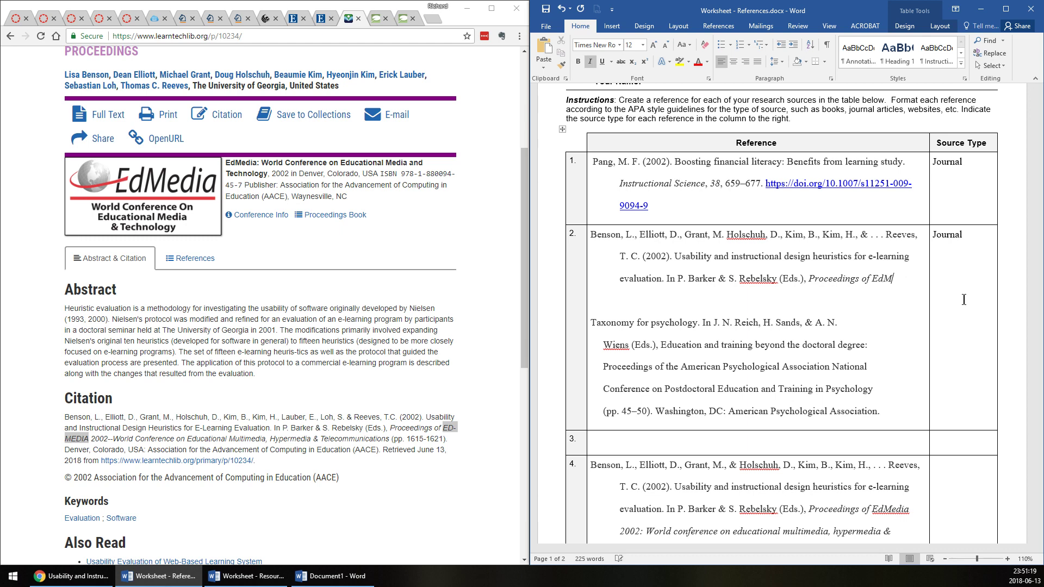
type("edia 2002:")
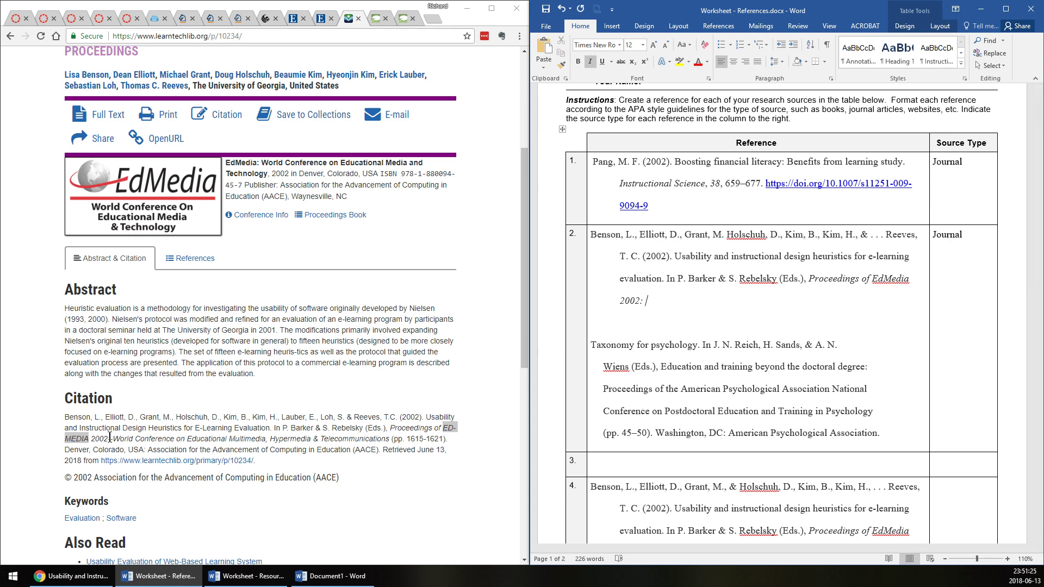
Add the italic 'World Conference on Educational Multimedia, Hypermedia & Telecommunications', fixing a typo.
left_click_drag(108, 439, 113, 439)
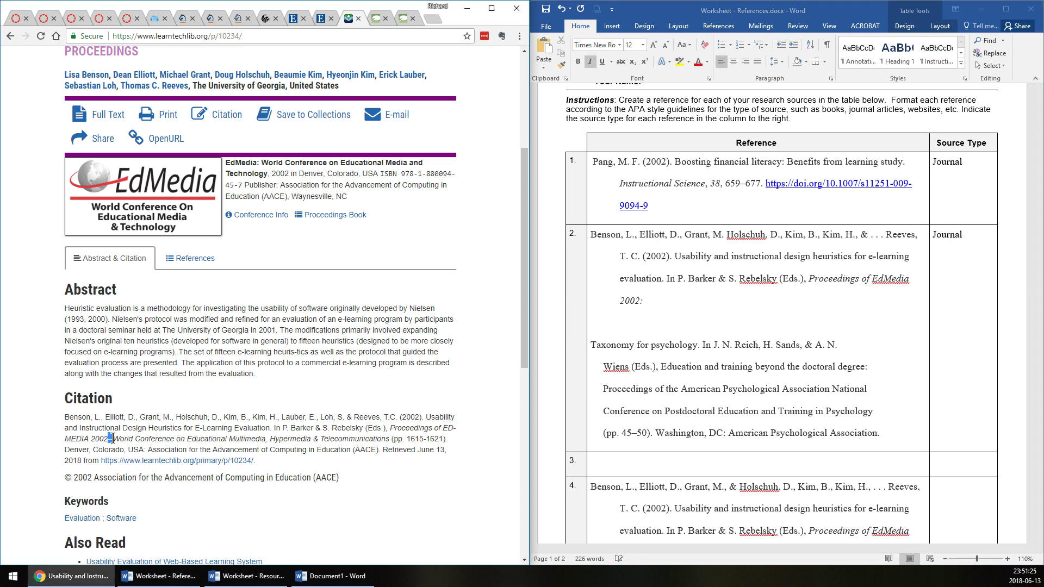
left_click(759, 301)
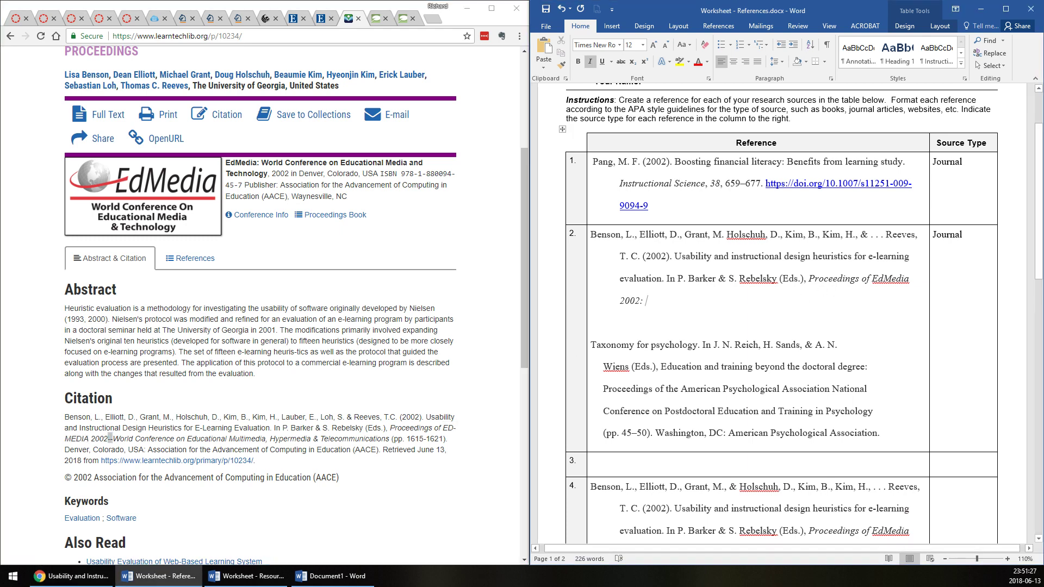
type("World ")
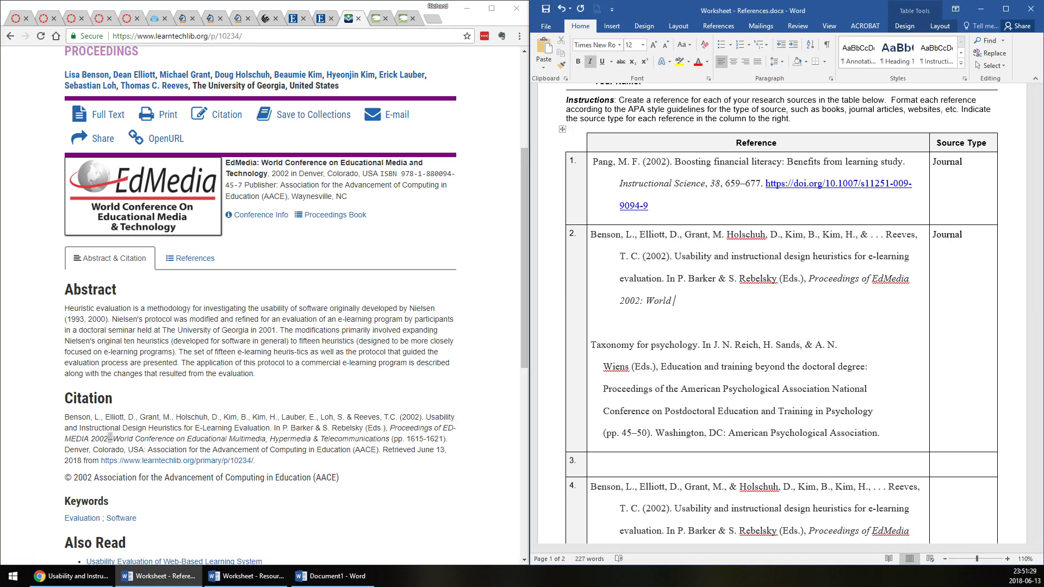
type("Conference on Educational ")
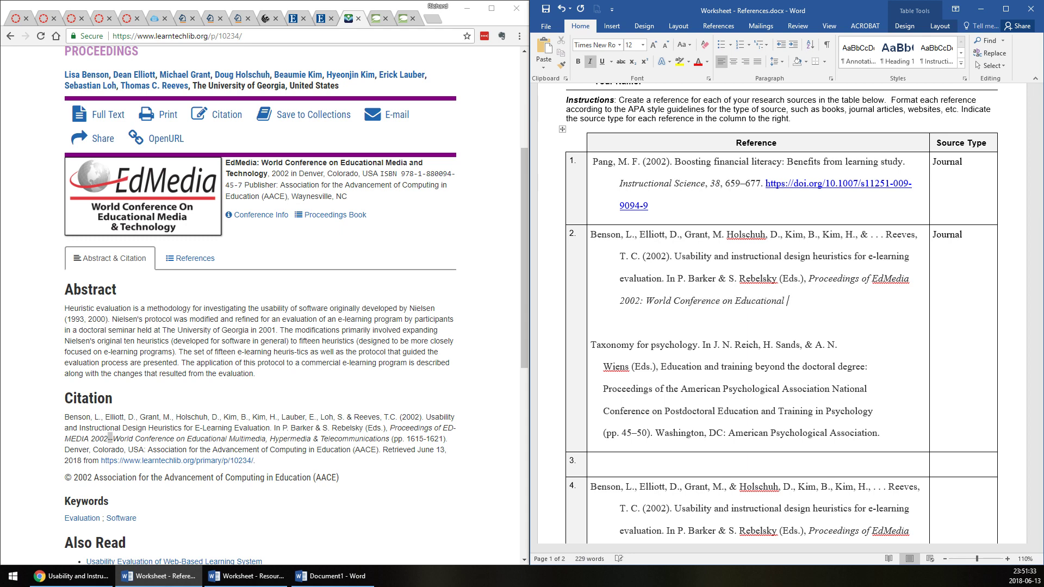
type("Multimedia")
type("Hypermedia & Telecommun")
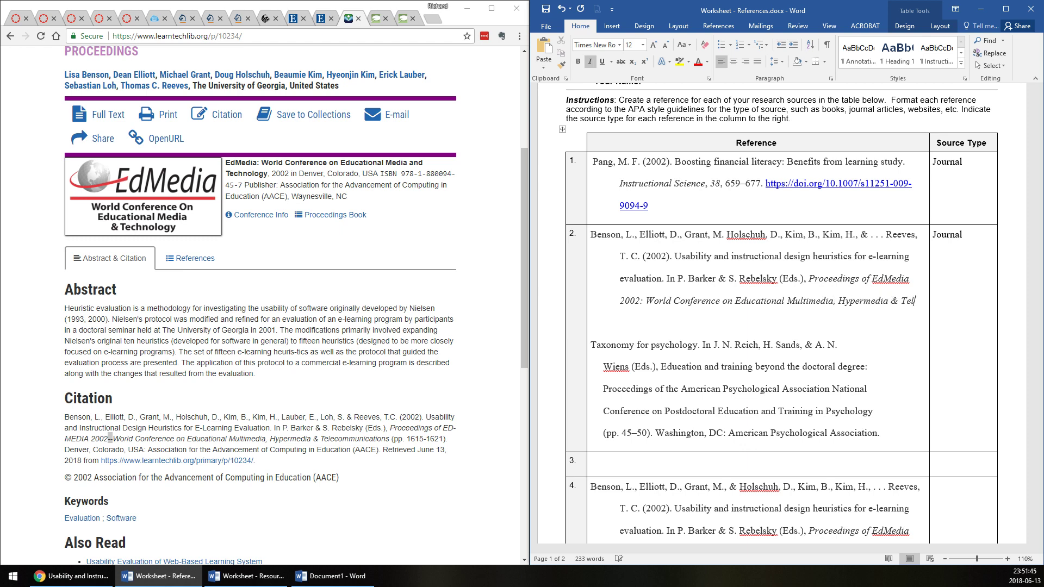
key("BackSpace")
key("BackSpace")
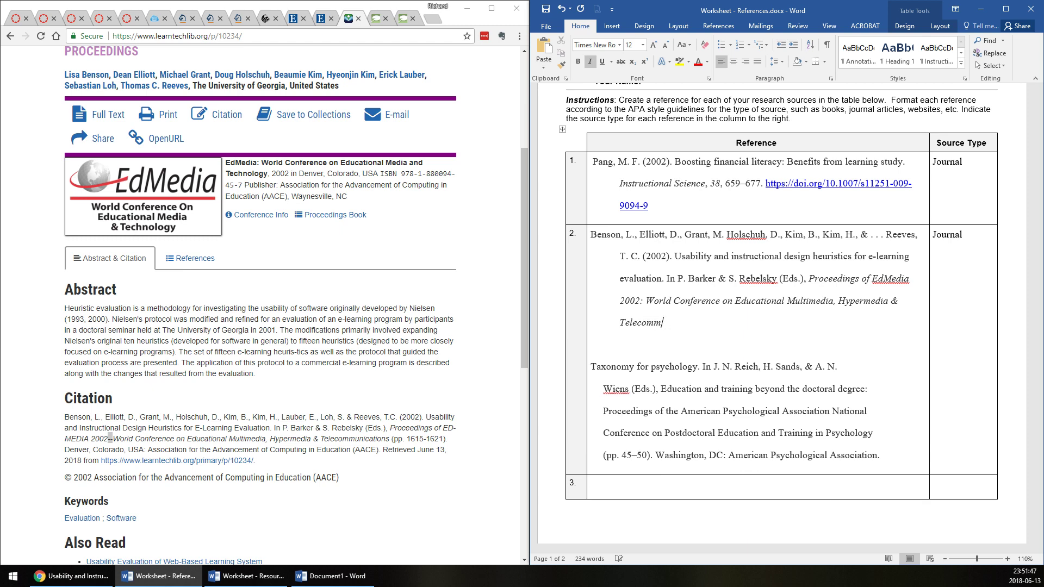
type("unications")
mouse_move(311, 441)
left_mouse_down()
mouse_move(273, 439)
mouse_move(321, 450)
left_mouse_up()
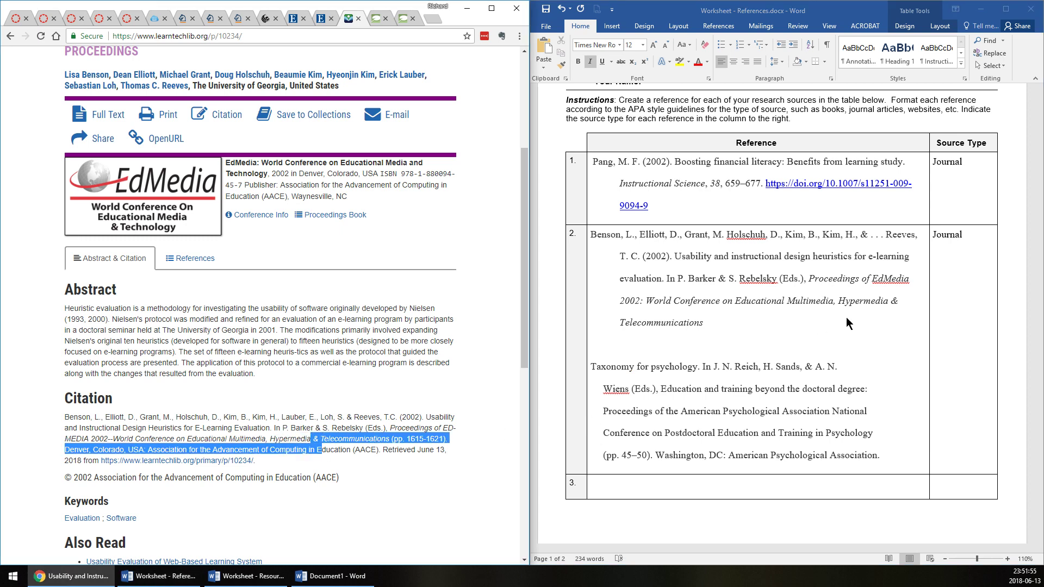
left_click(887, 302)
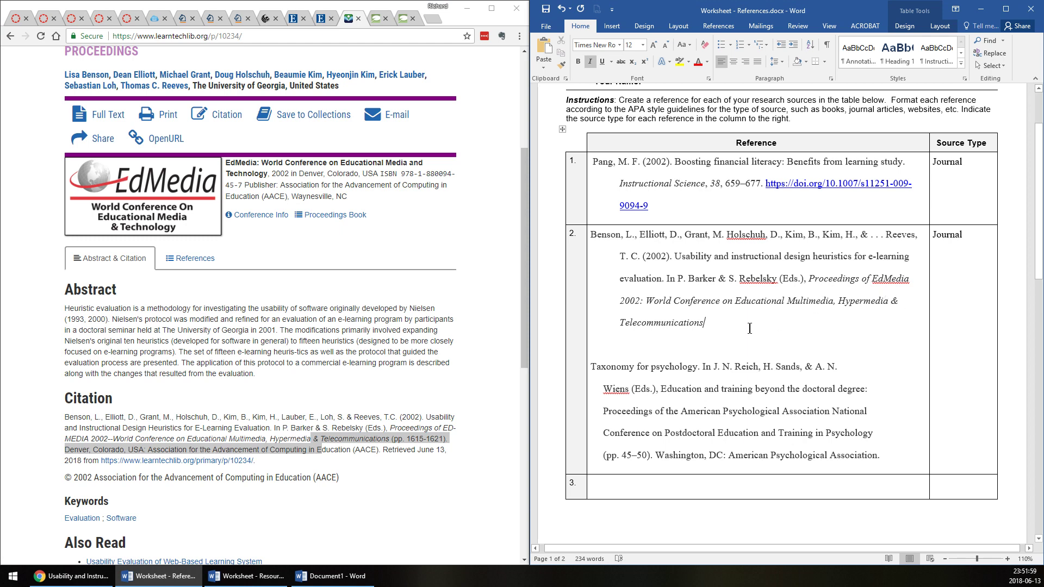
Turn off italics and add the page range '(pp. 1615–1621).' after the title.
left_click(590, 62)
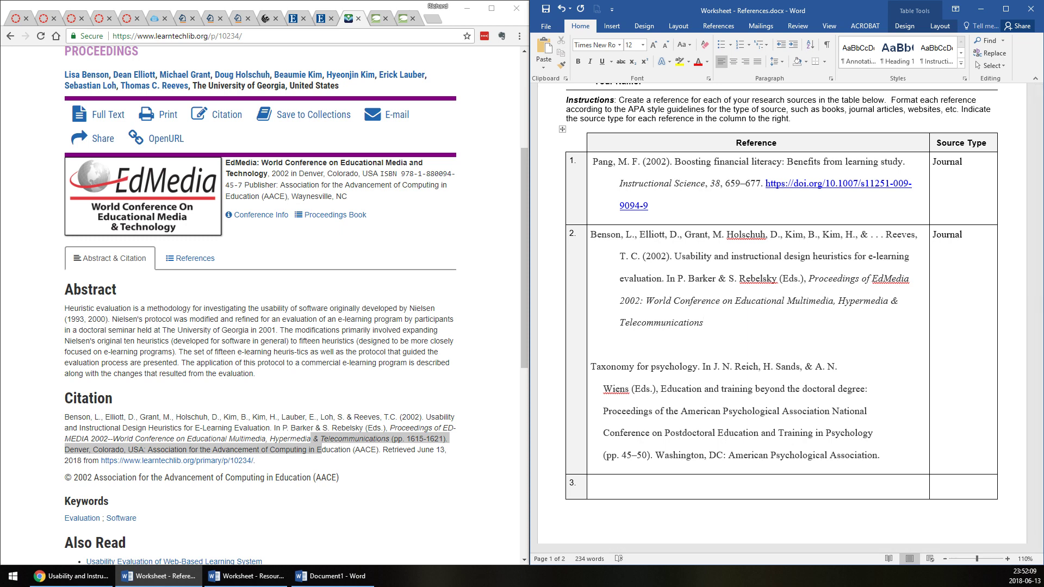
type("()")
type("pp")
type(".")
type(" 1615")
type("–1621")
left_click(769, 328)
type(".")
Using the source citation, add 'Denver, CO: Association for the Advancement of Computing in Education.'.
left_click(131, 429)
left_click_drag(74, 451, 144, 449)
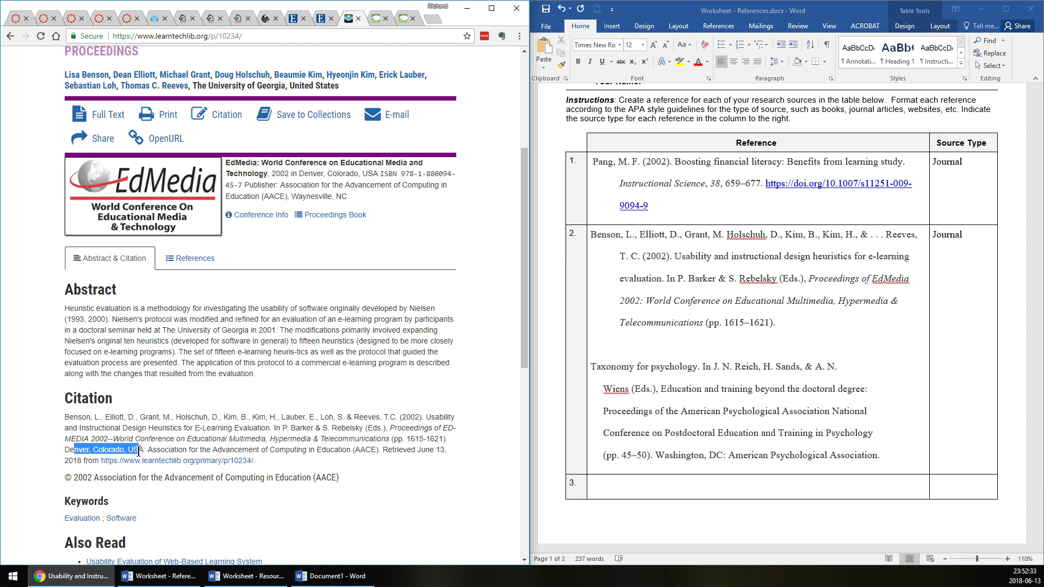
double_click(140, 449)
double_click(139, 449)
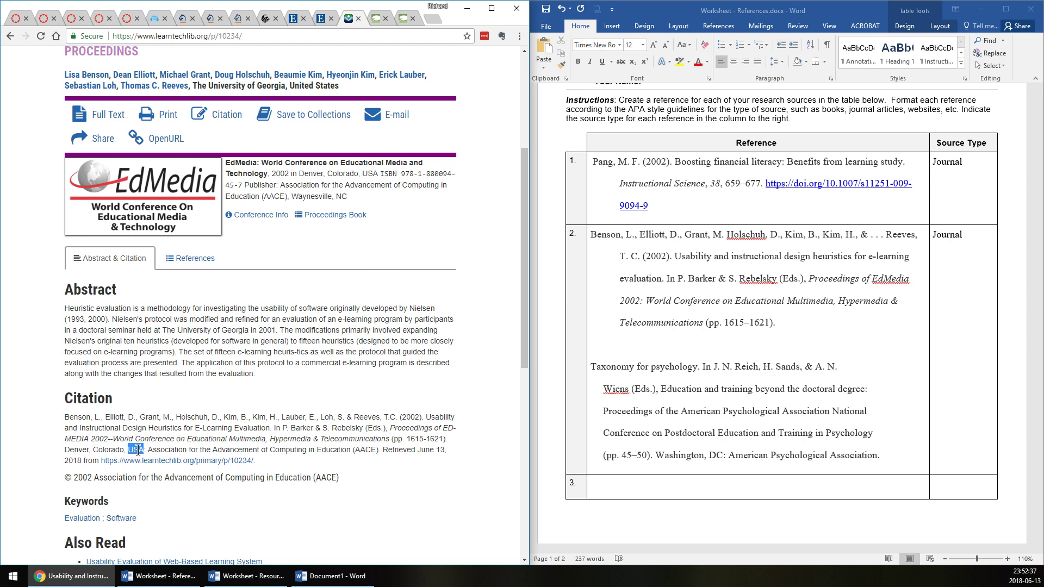
double_click(108, 449)
left_click(802, 340)
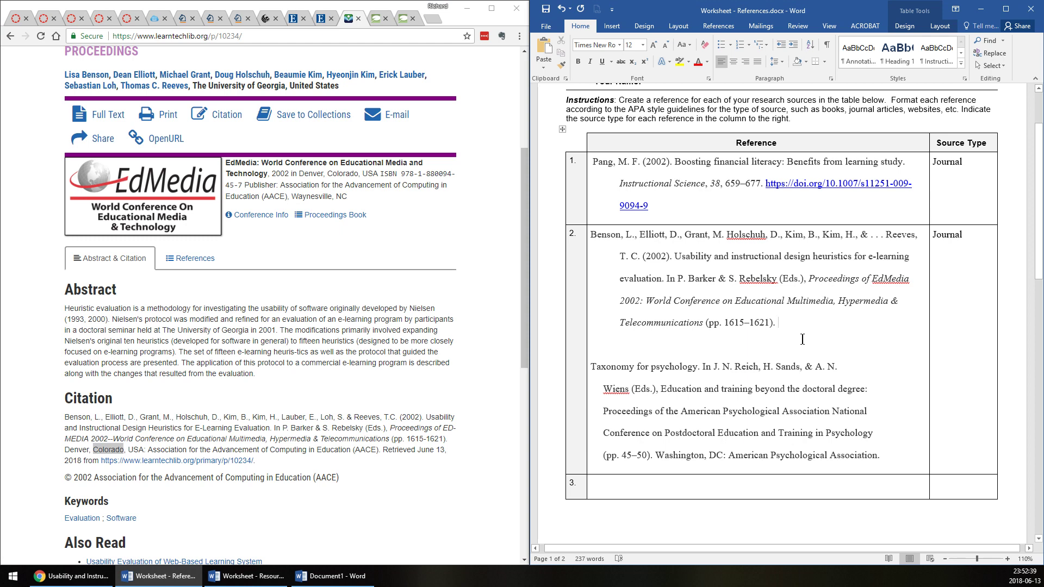
type("Denevr")
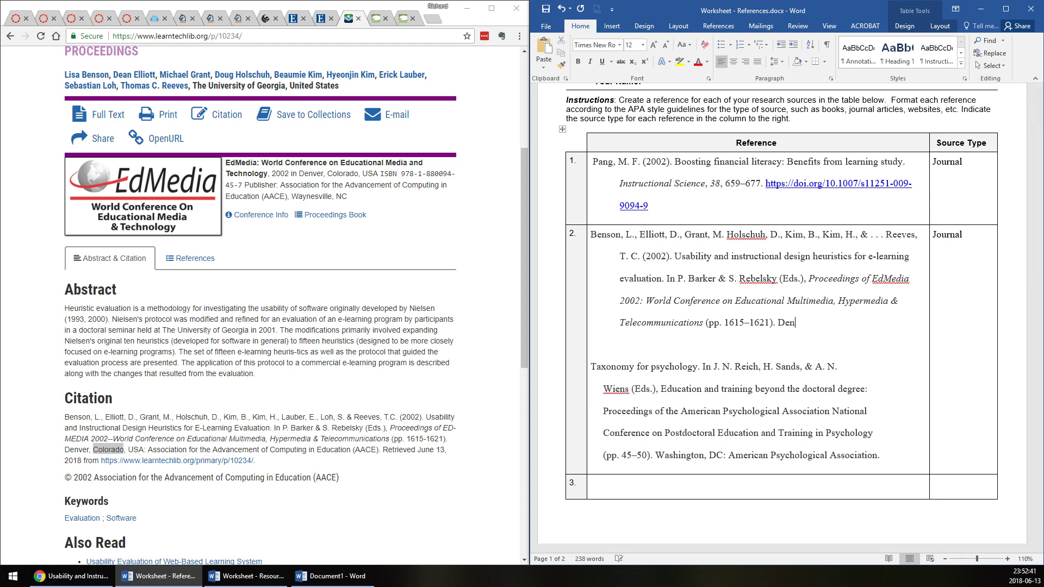
key("BackSpace")
key("BackSpace")
key("BackSpace")
type("ver, CO: Association for the Advancemen")
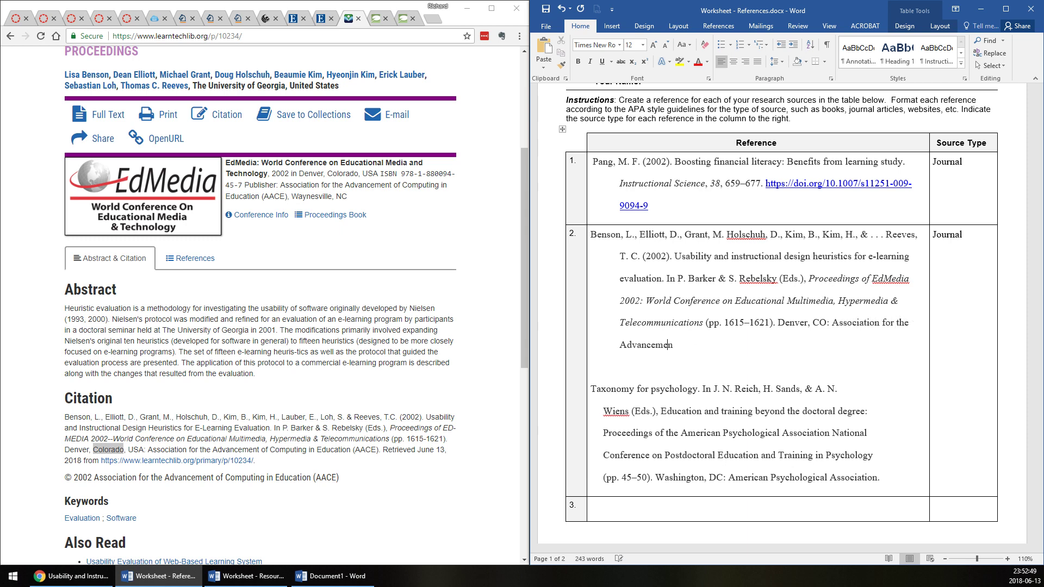
type("t of Computing in Education")
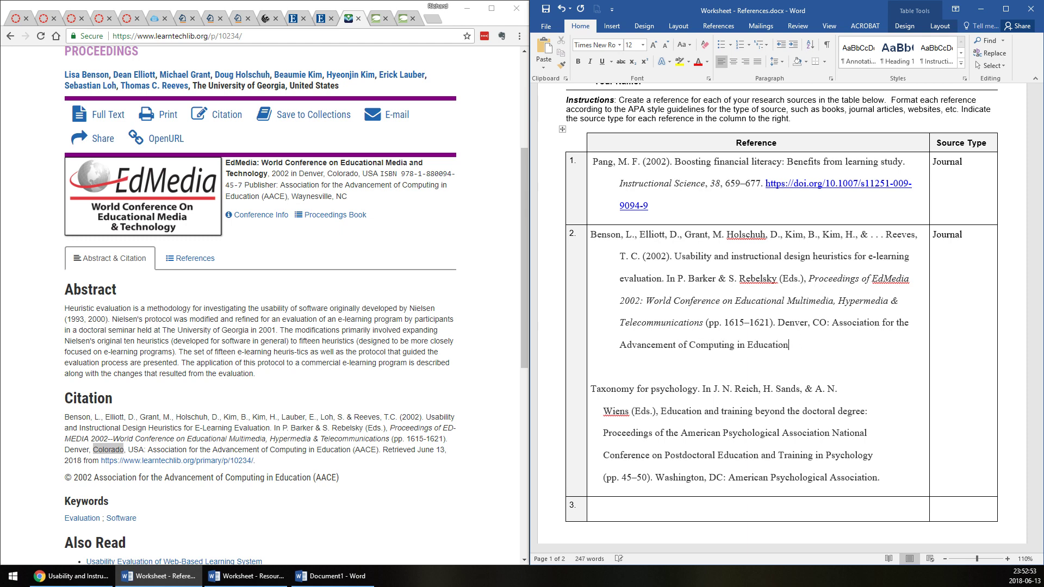
type(".")
Delete the leftover Taxonomy for psychology sample text and trailing empty lines in row 2.
left_click_drag(384, 449, 256, 467)
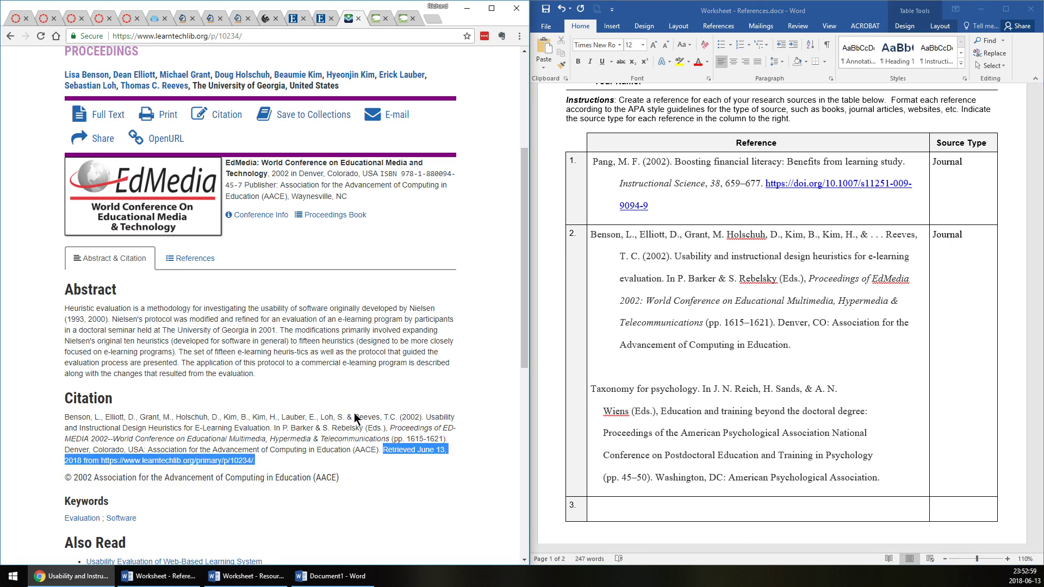
left_click_drag(390, 429, 256, 461)
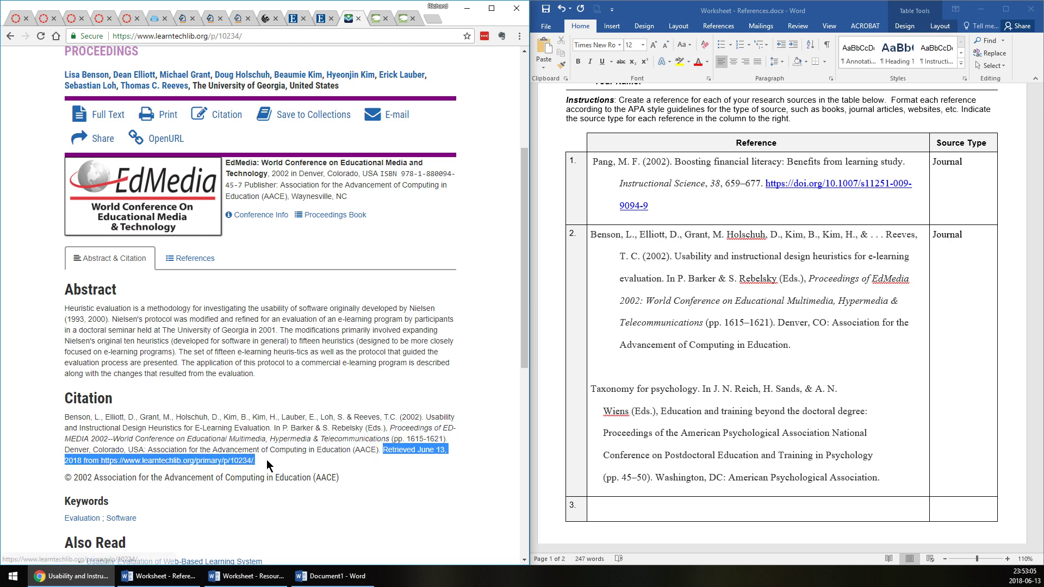
left_click(325, 440)
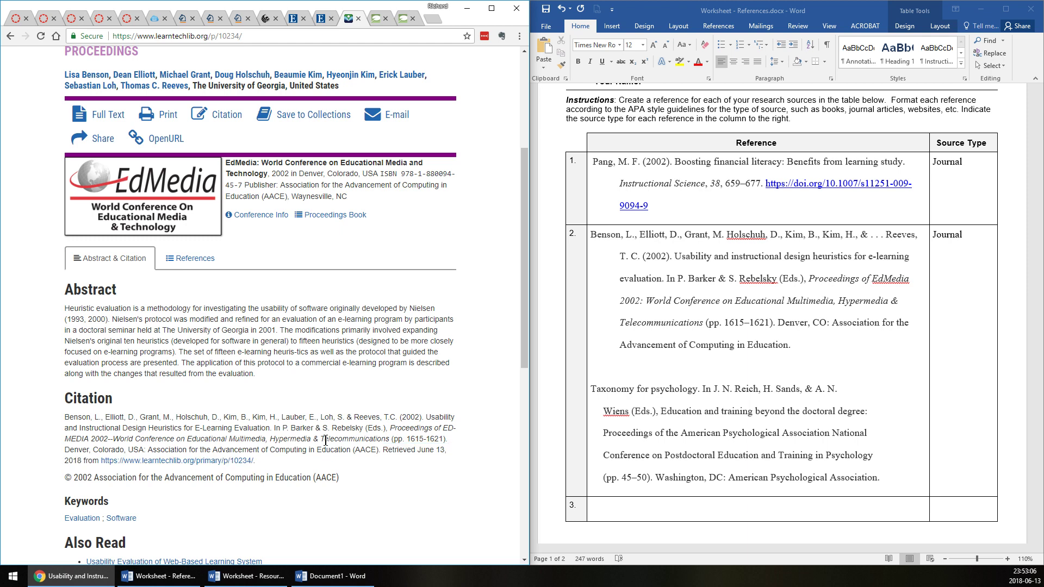
left_click(786, 333)
left_click_drag(898, 482, 592, 387)
key("Delete")
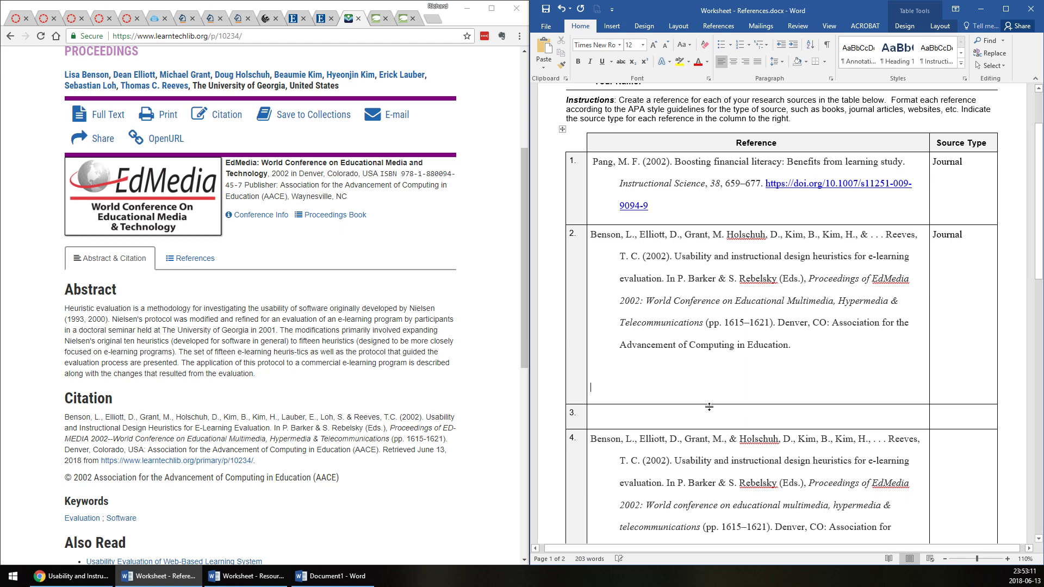
key("BackSpace")
key("BackSpace")
Clear the duplicate reference from row 4 without removing the table cells.
left_click_drag(812, 509, 587, 400)
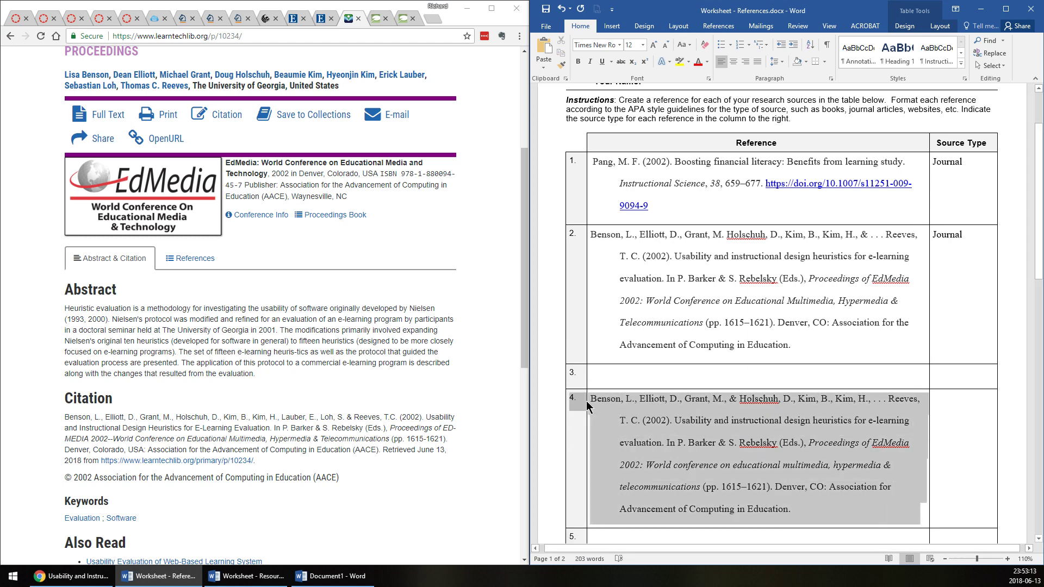
key("BackSpace")
left_click(810, 315)
left_click(826, 465)
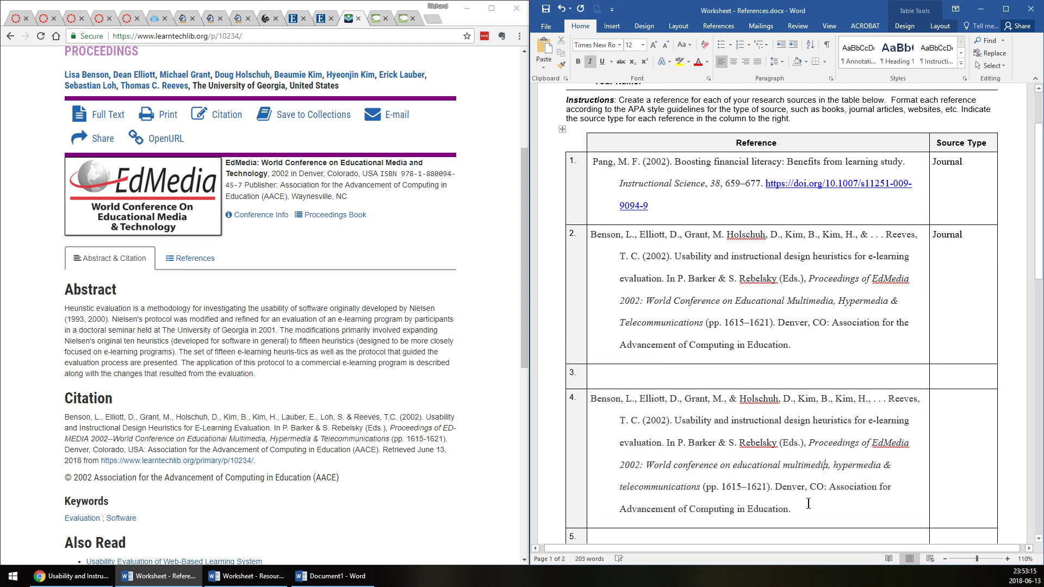
left_click_drag(809, 504, 591, 399)
key("Delete")
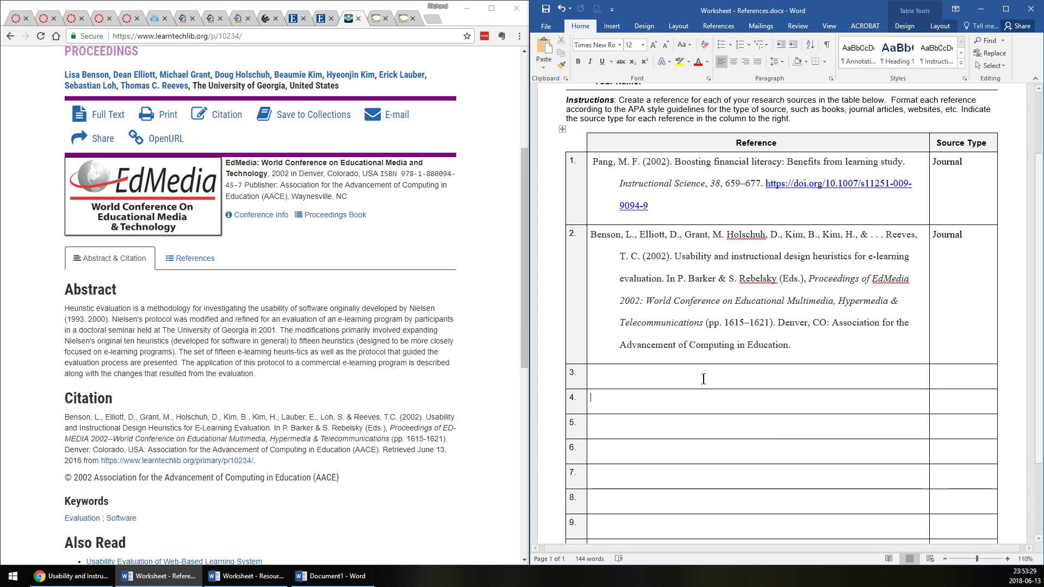
left_click(376, 18)
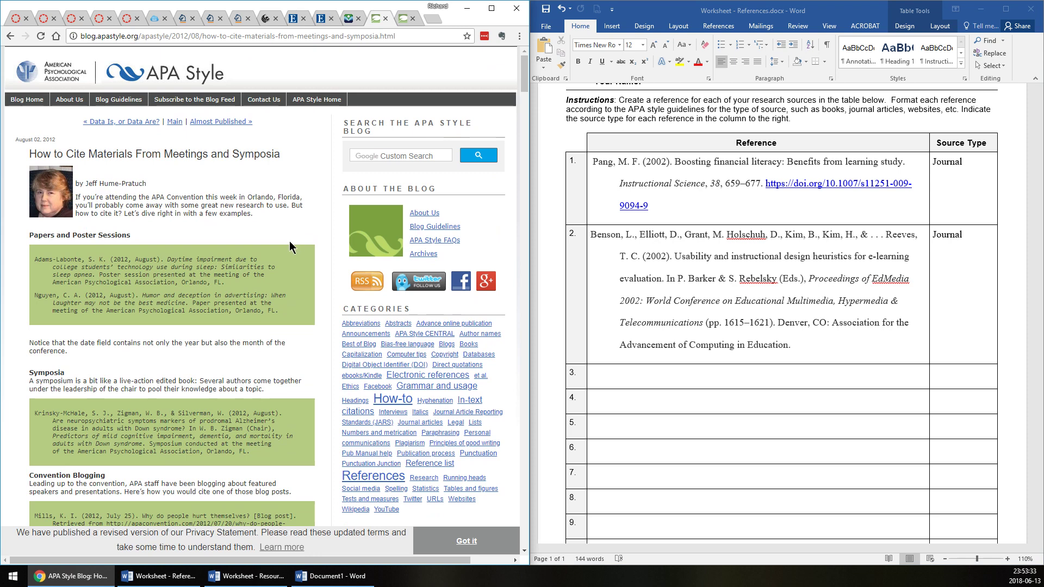
left_click(352, 19)
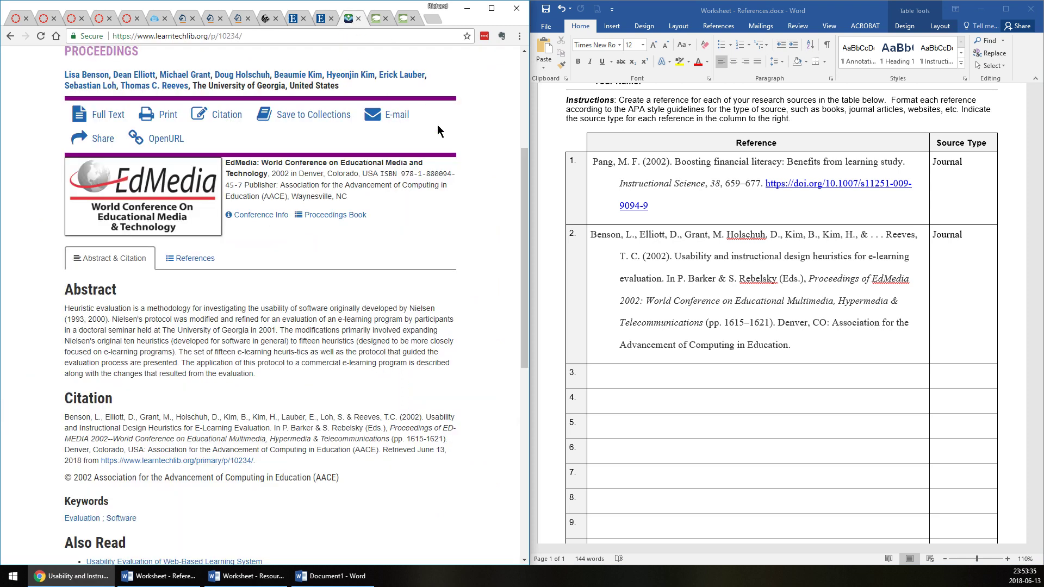
key("alt+Tab")
left_click(819, 352)
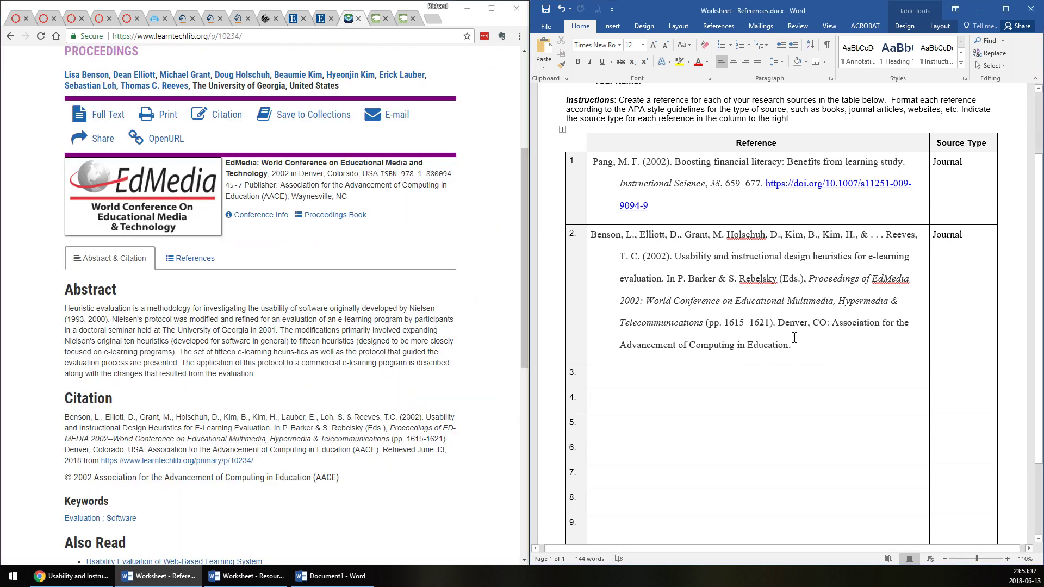